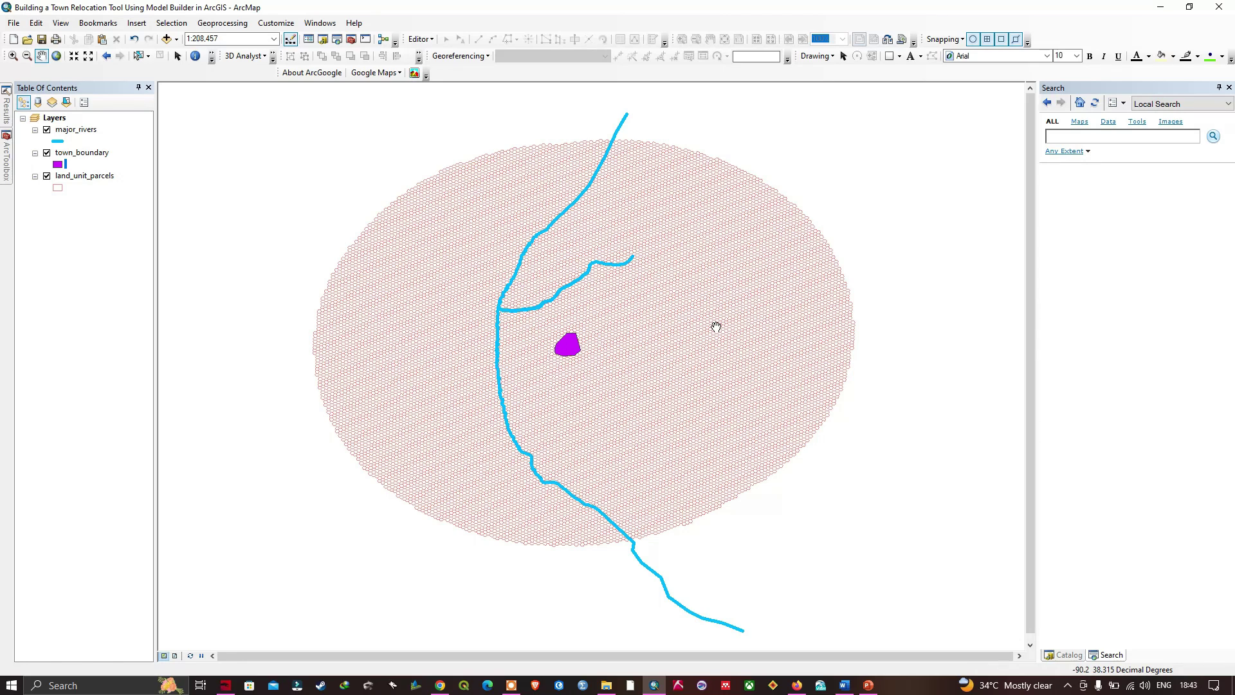
- Try selecting a rectangular block of land unit parcels west of the river and the town polygon
left_click(138, 56)
left_click_drag(417, 247, 455, 325)
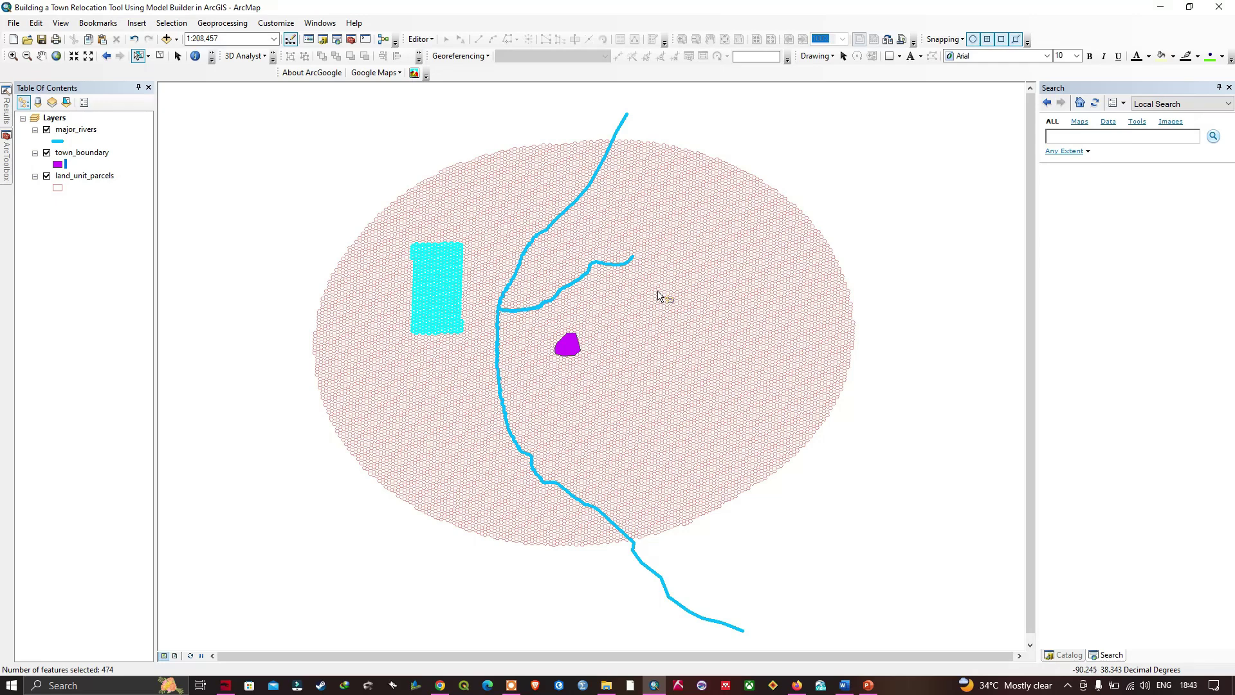
left_click(563, 333)
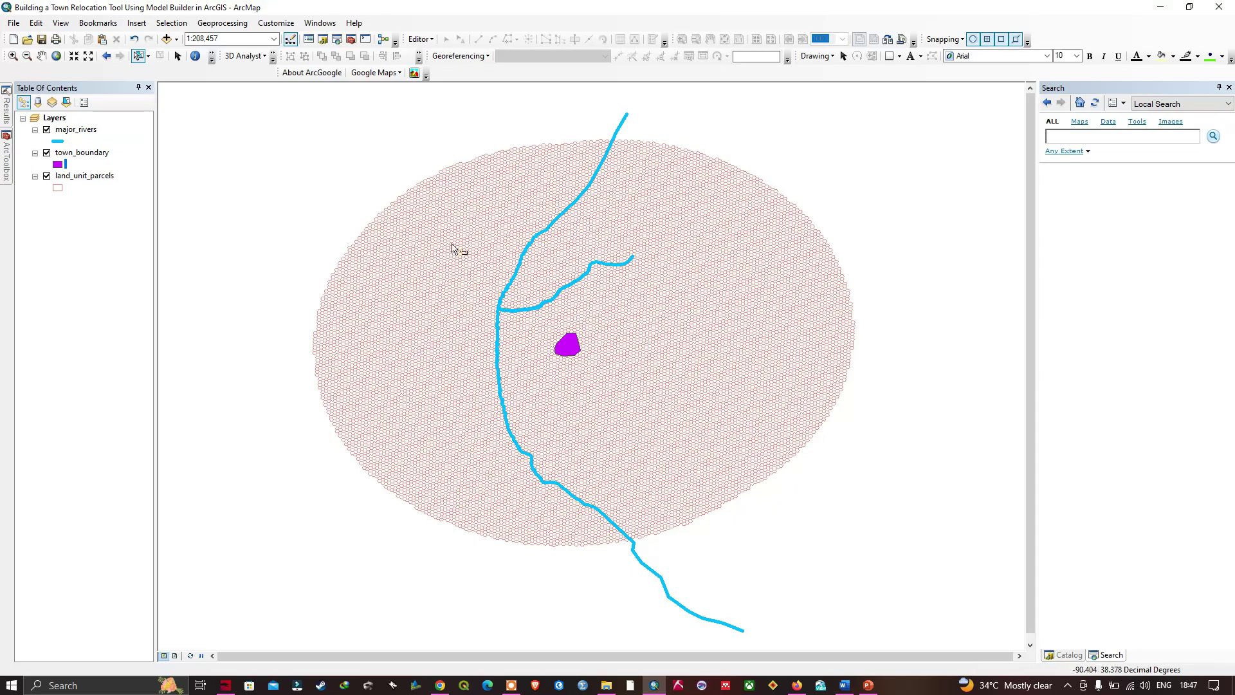
scroll(454, 261, "up", 4)
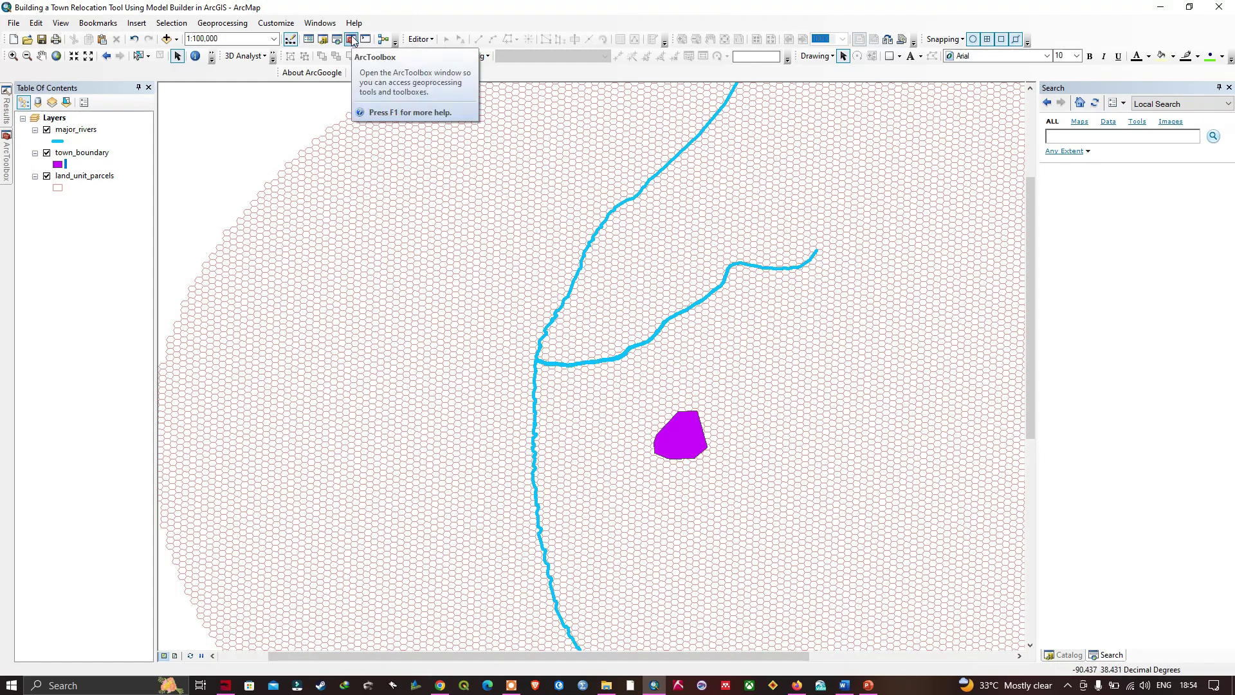
- Open ArcToolbox and create a new toolbox in the modelbuilder folder while adding a toolbox
left_click(353, 40)
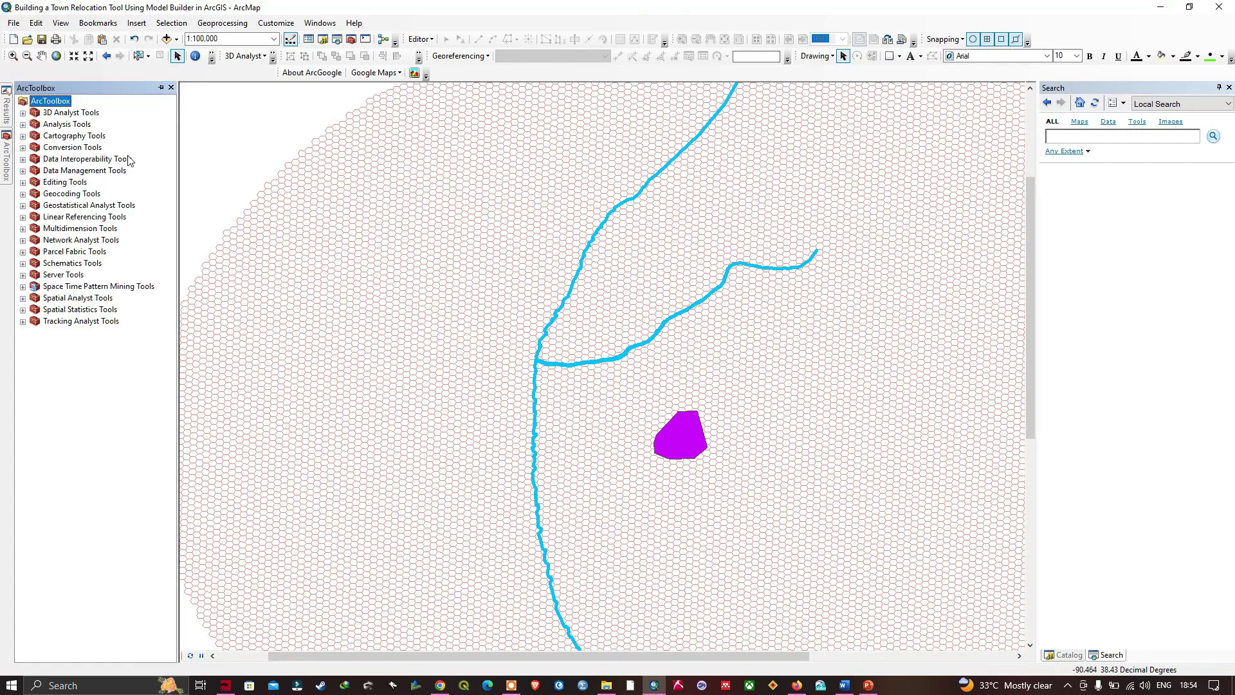
right_click(56, 105)
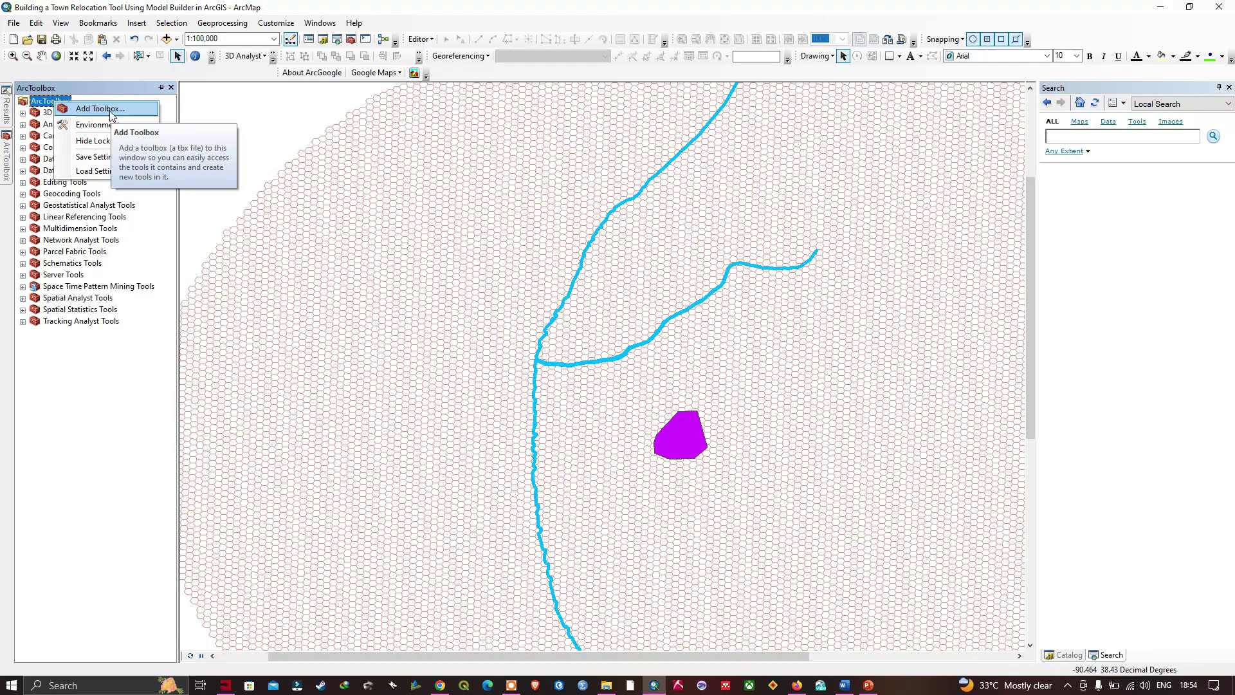
left_click(112, 115)
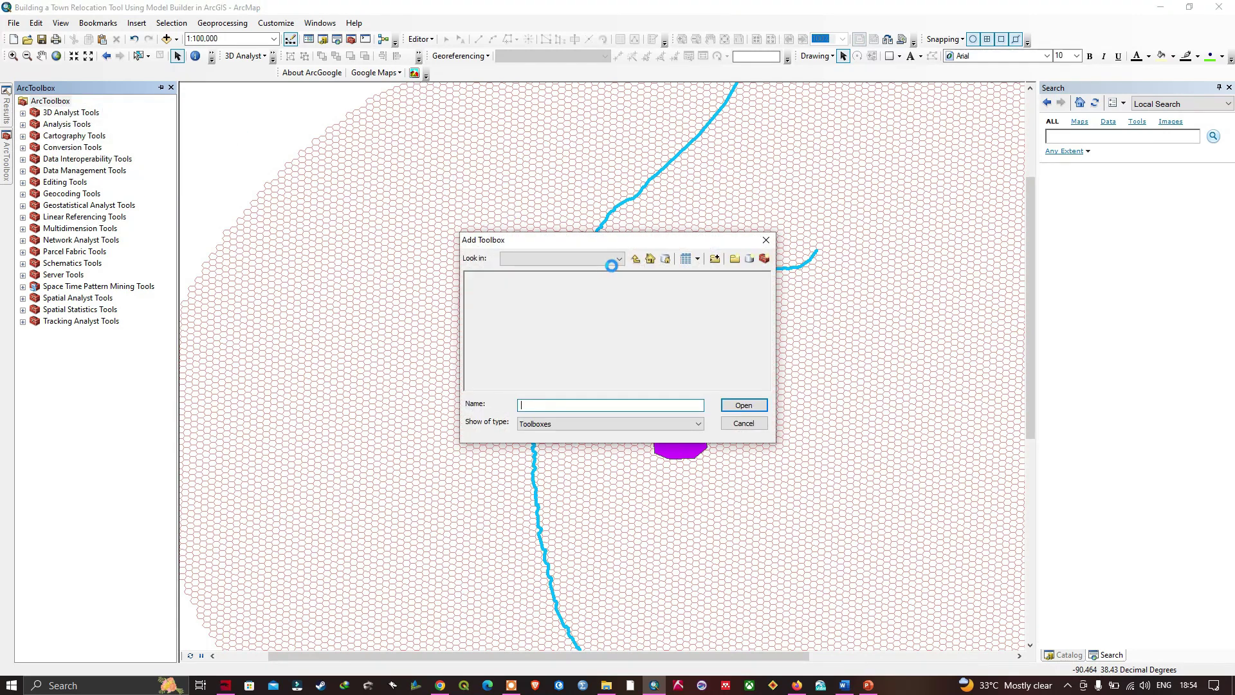
double_click(499, 301)
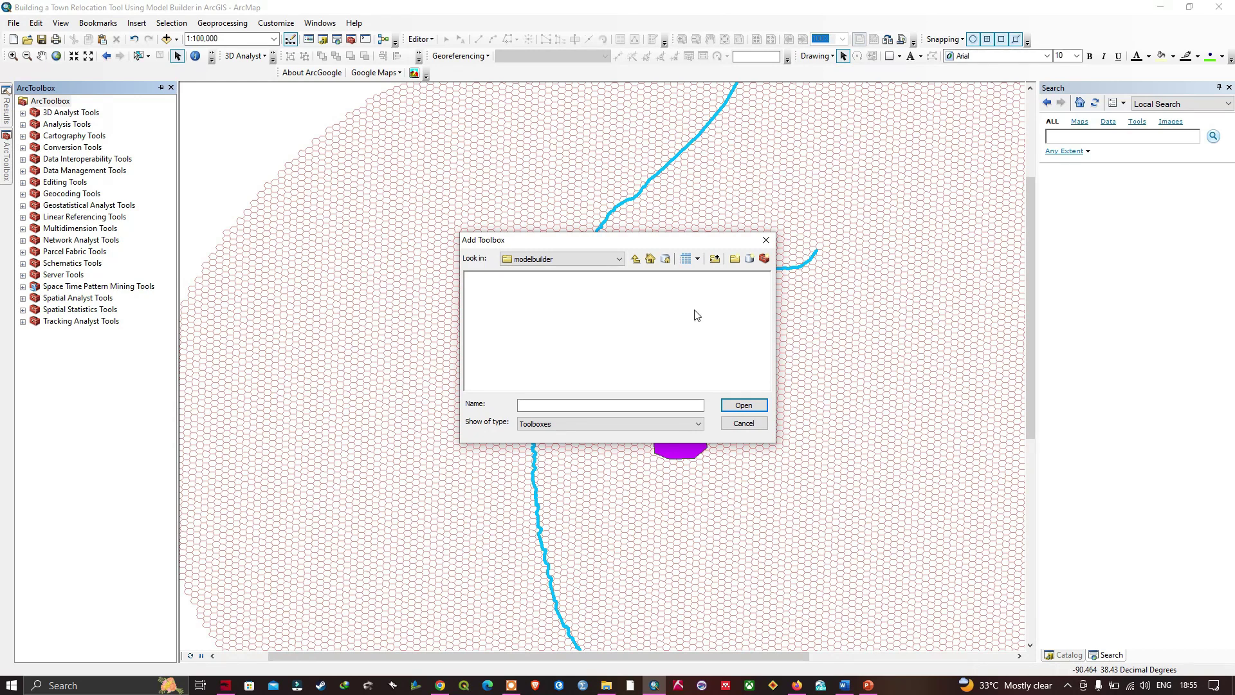
left_click(764, 258)
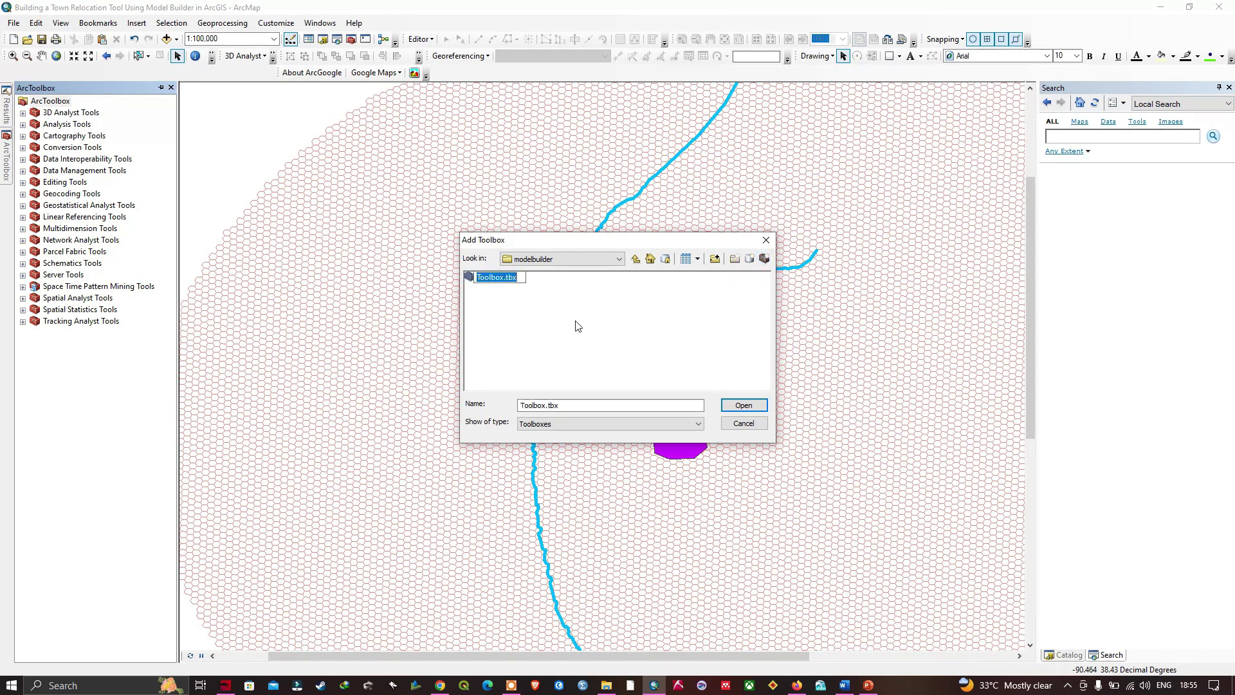
- Name the new toolbox Town Relocation Tools.tbx and add it to ArcToolbox
left_click(517, 279)
type("Town Relocation Tools.tbx")
left_click(606, 298)
left_click(499, 281)
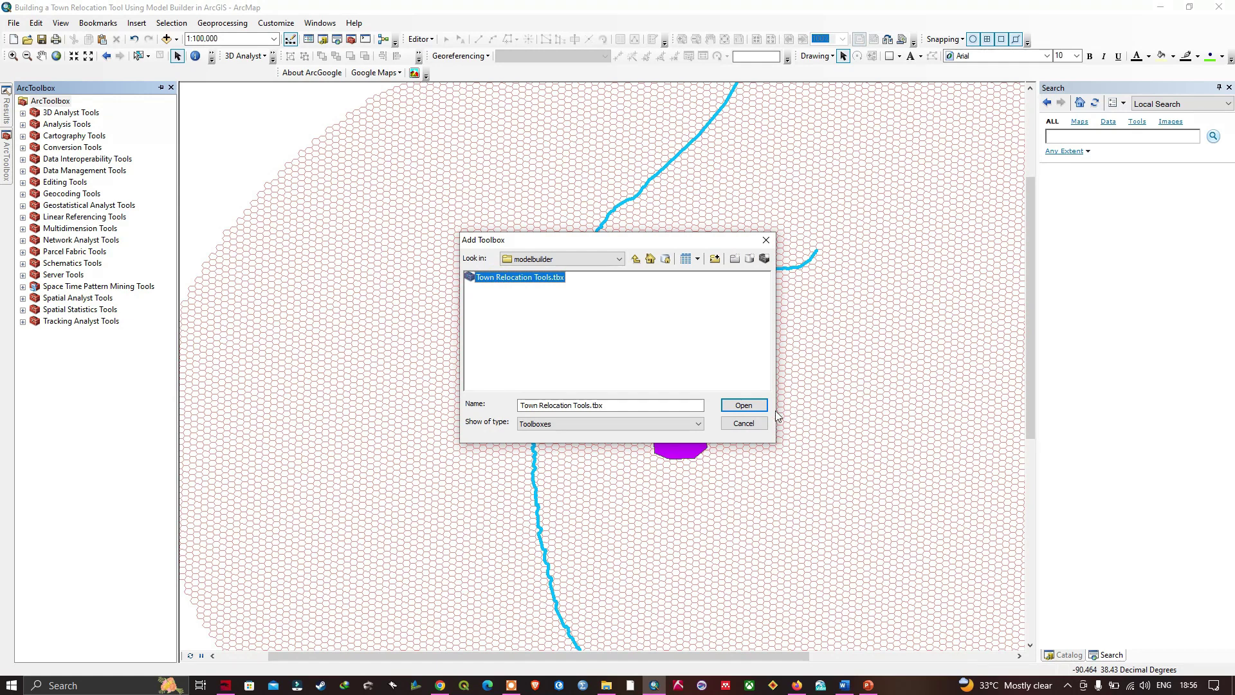
left_click(743, 406)
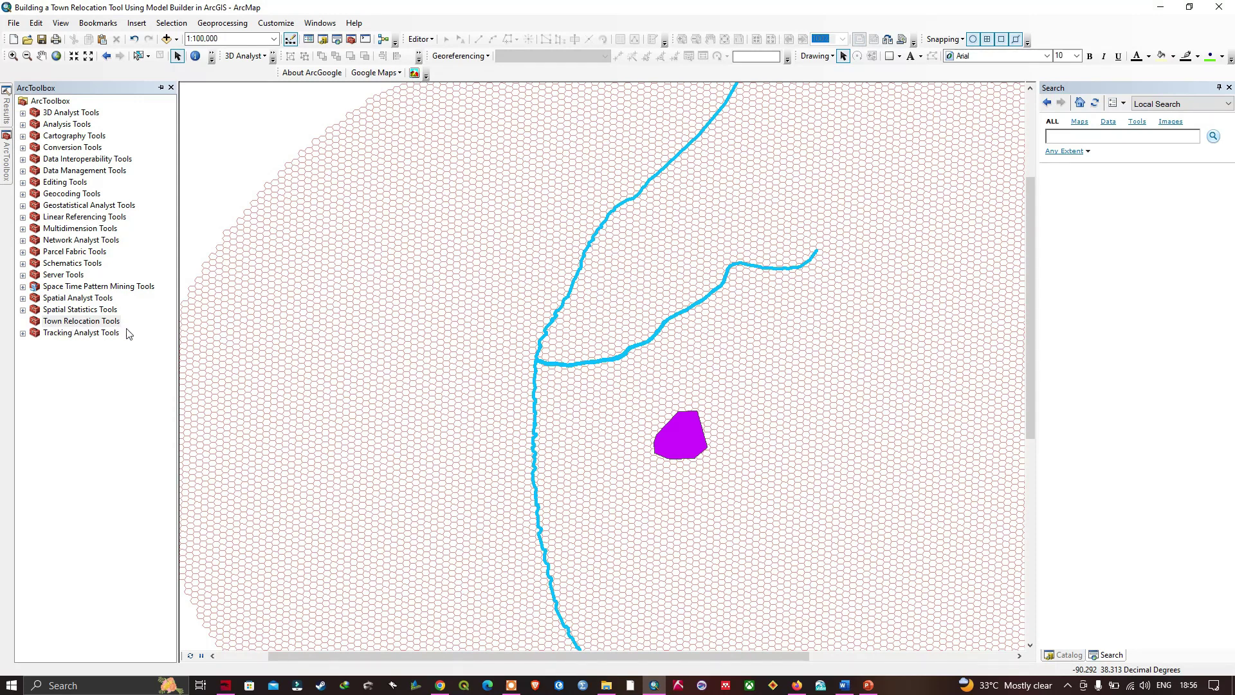
- Create a new model in the Town Relocation Tools toolbox and enlarge its editing window over the map
right_click(71, 323)
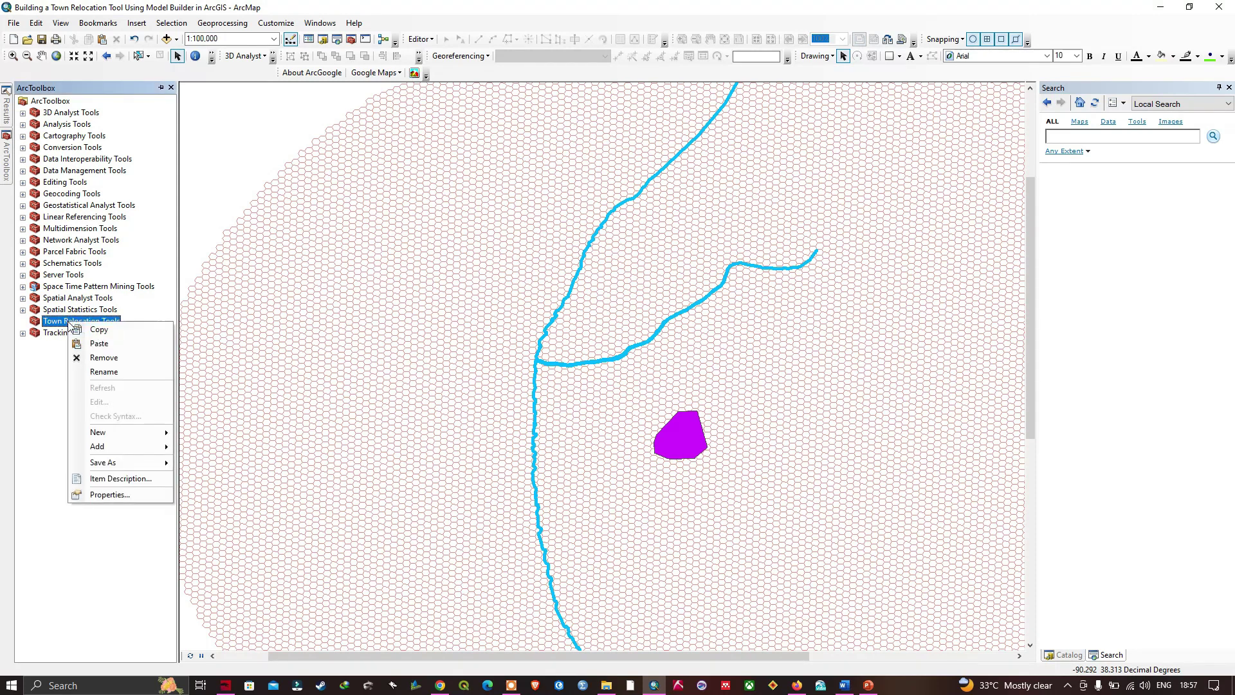
right_click(112, 320)
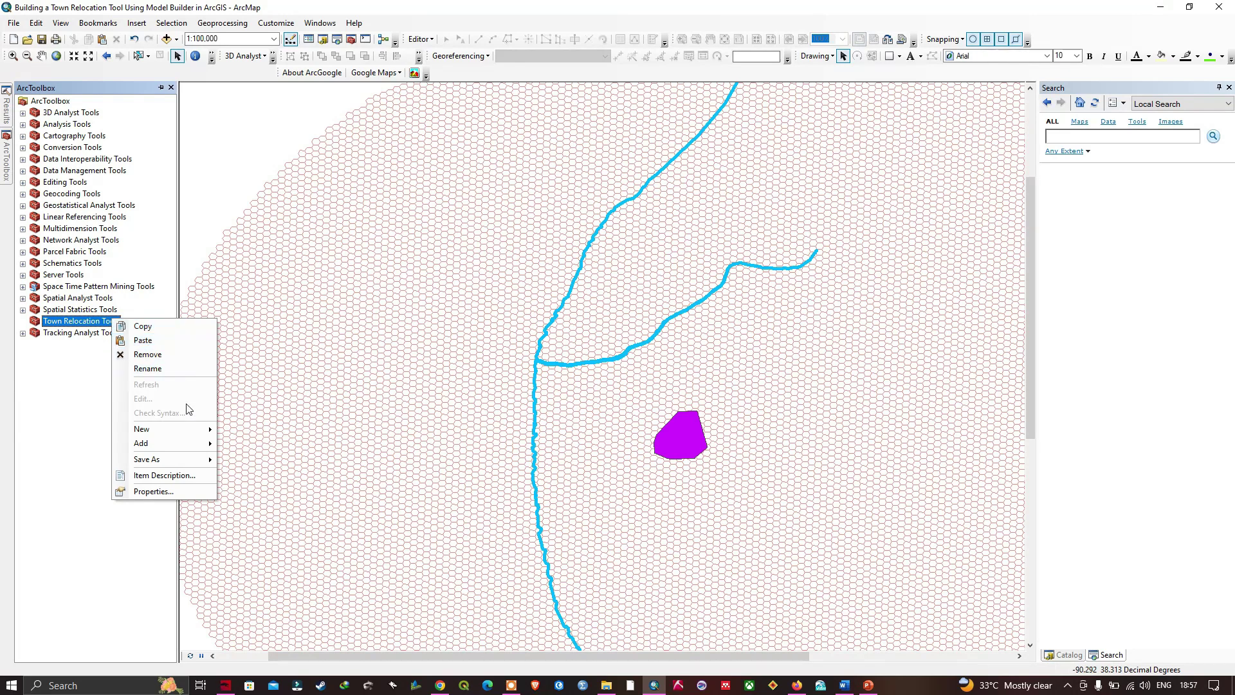
mouse_move(186, 431)
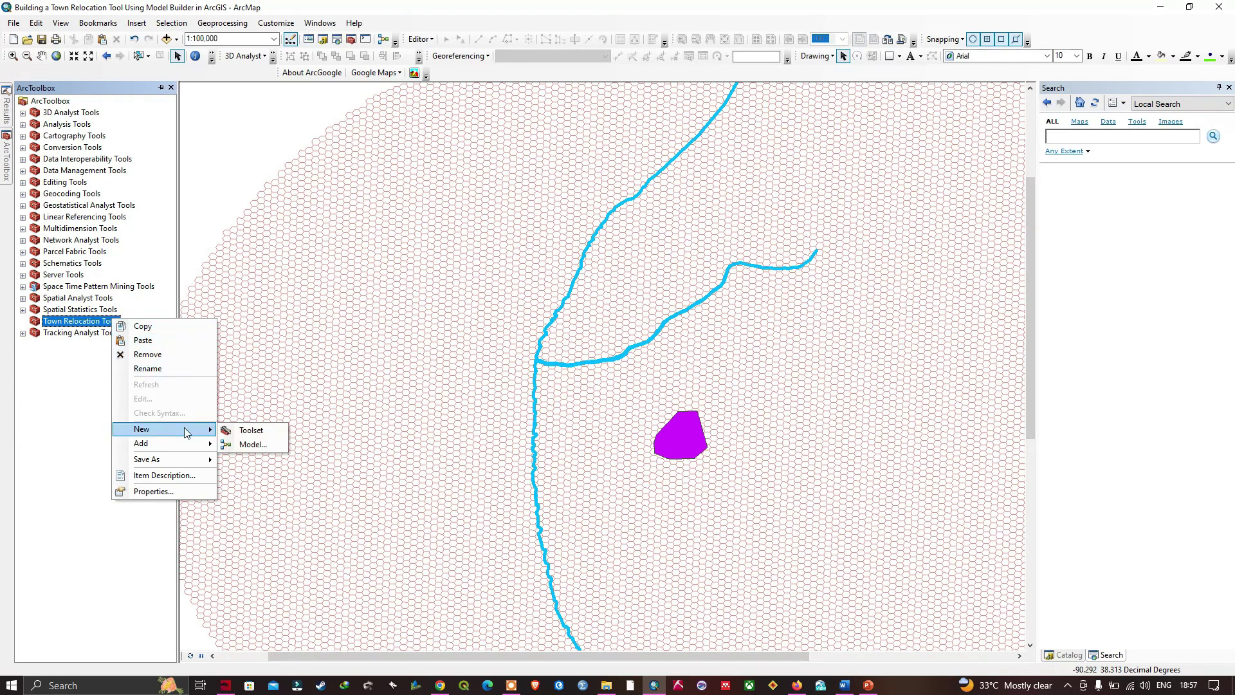
left_click(243, 445)
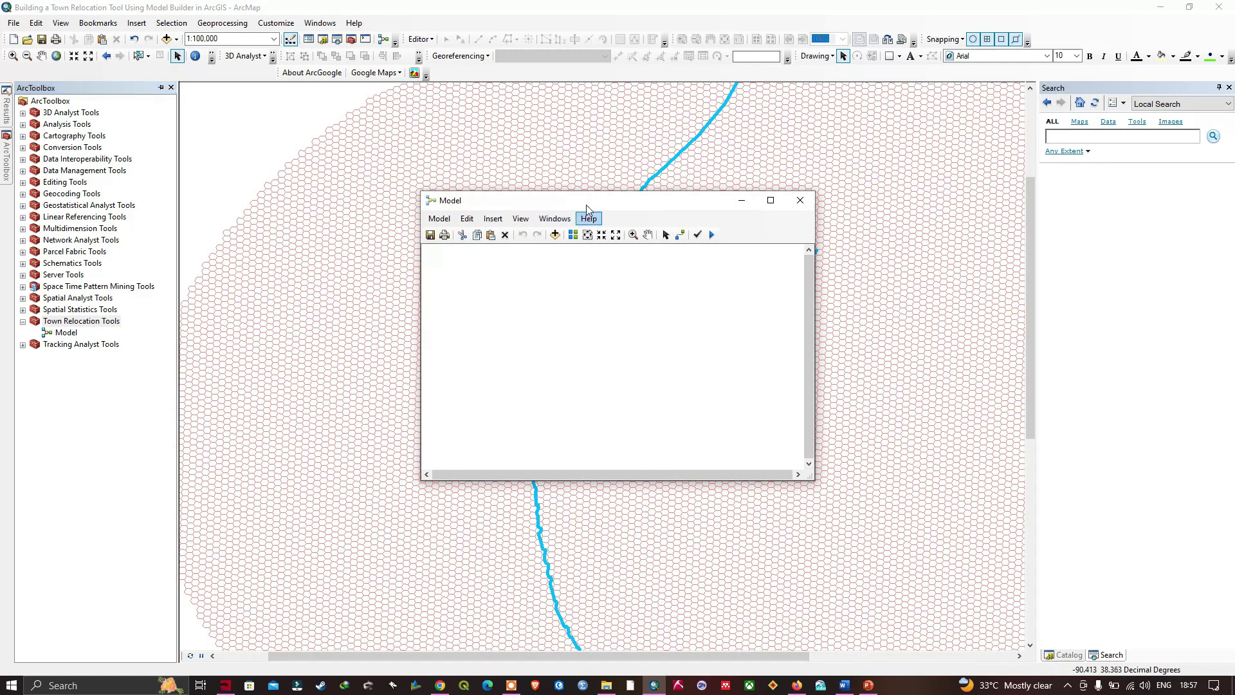
left_click_drag(601, 201, 497, 170)
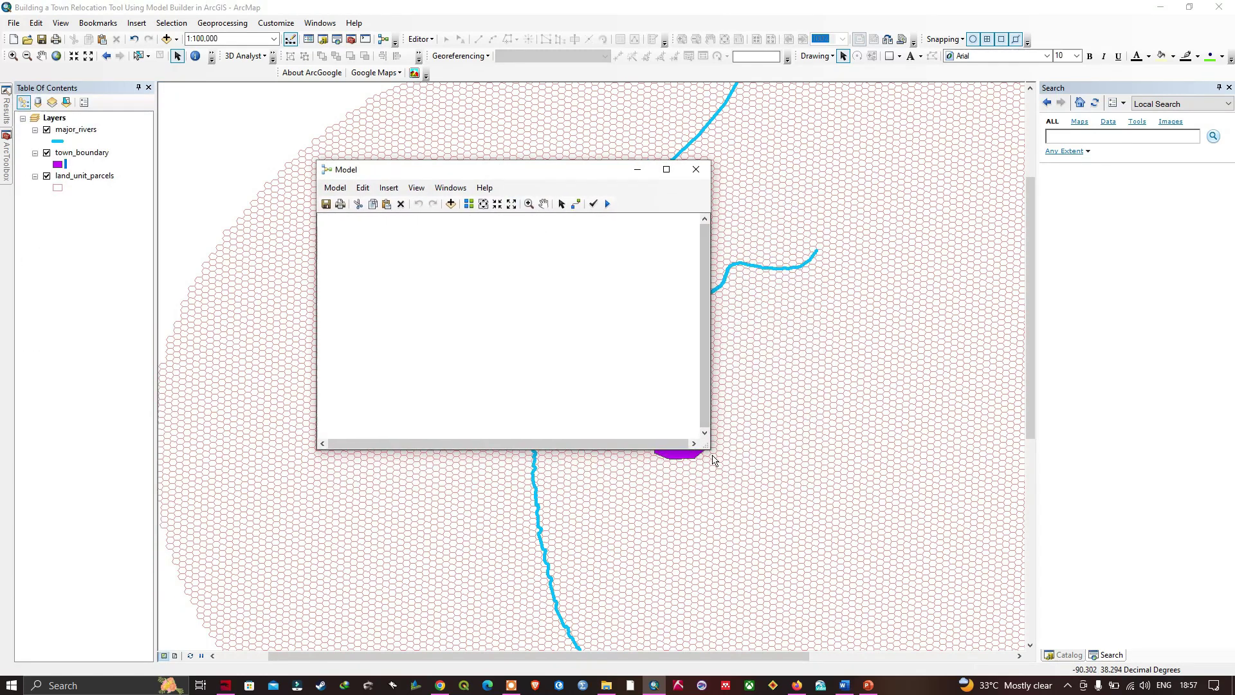
left_click_drag(709, 446, 1024, 536)
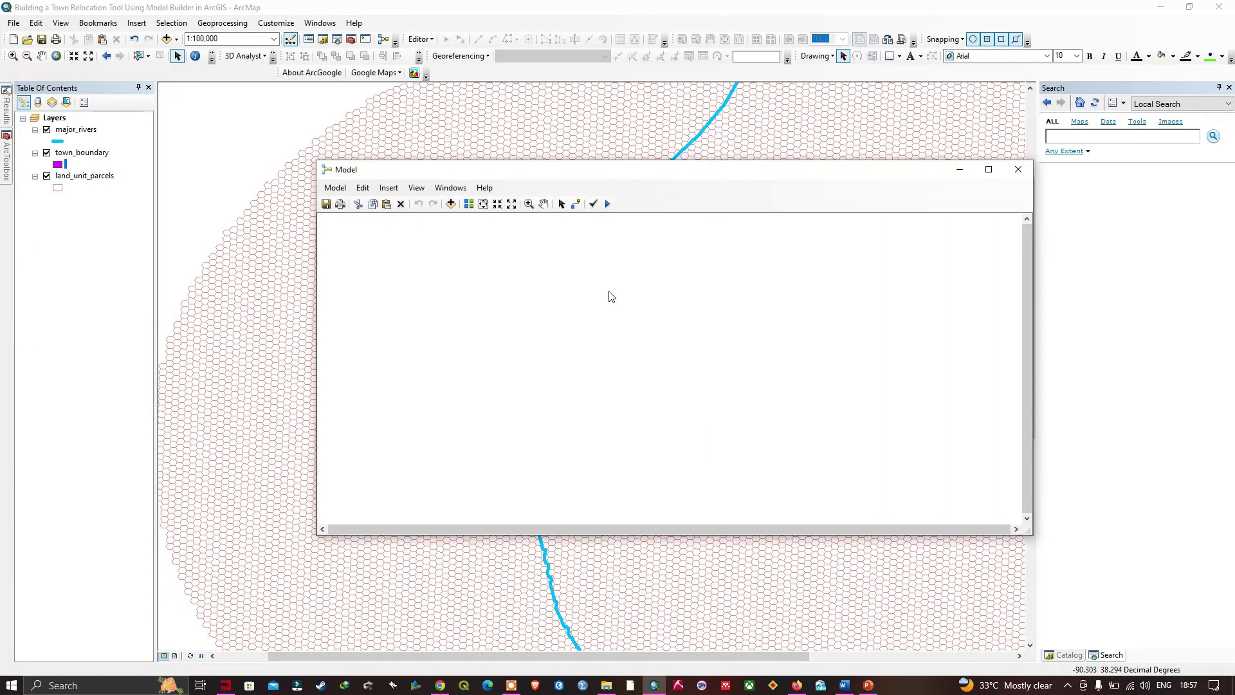
left_click(340, 189)
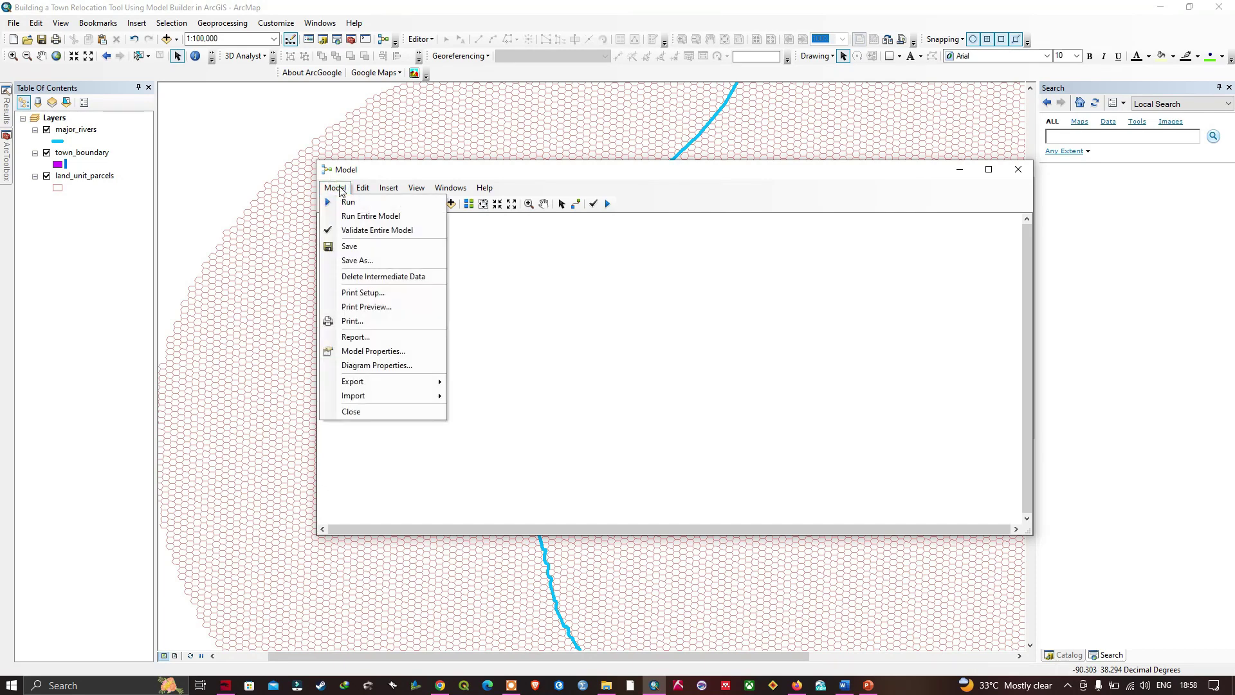
left_click(363, 261)
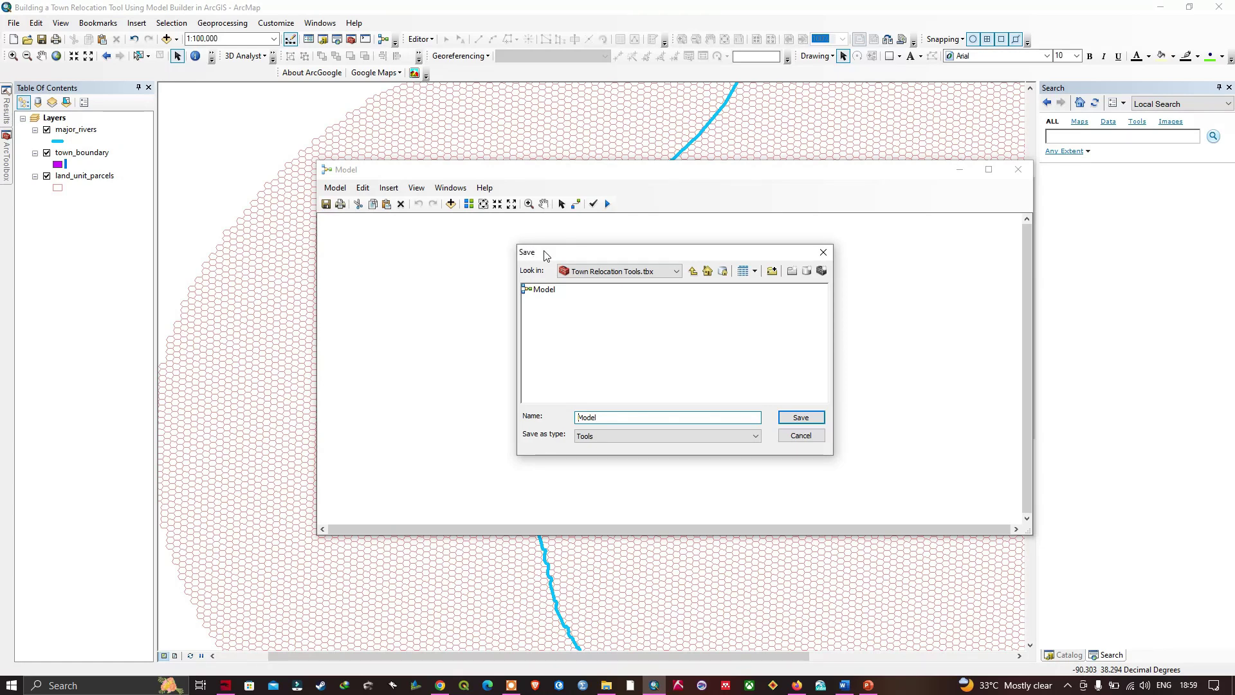
left_click(783, 438)
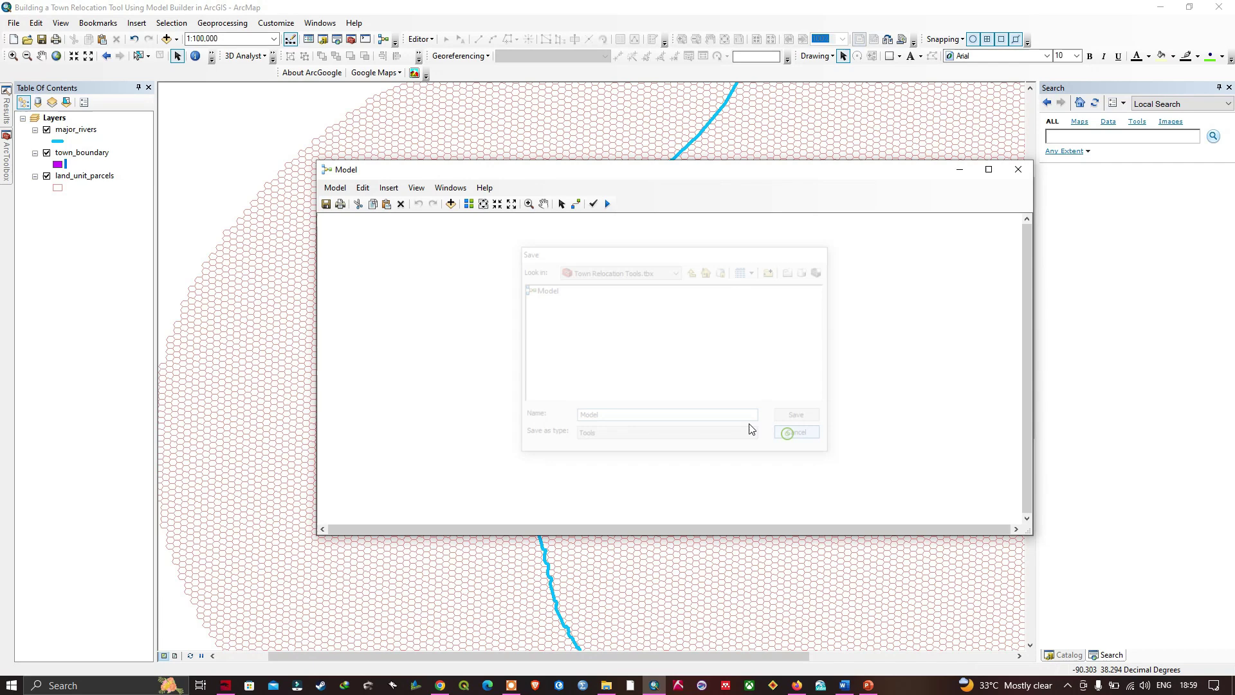
- Save the model as "Mark Parcels On Same Side of River" in Town Relocation Tools.tbx and check its entry in ArcToolbox
left_click(336, 188)
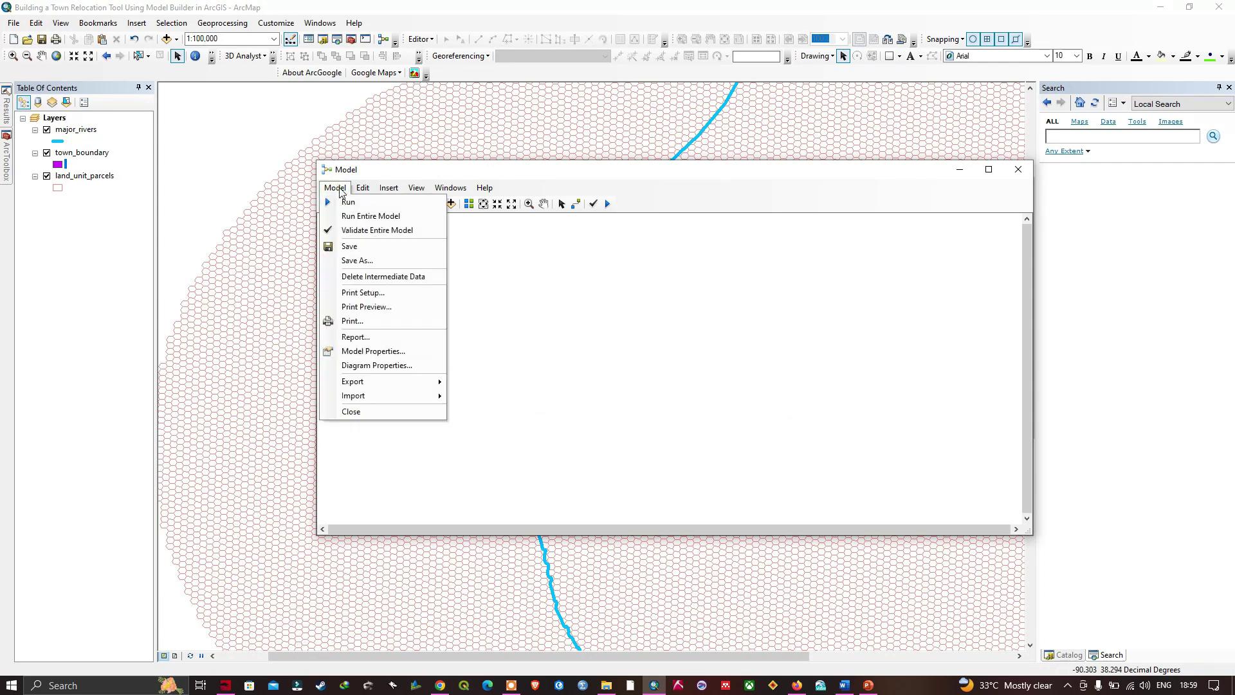
left_click(379, 260)
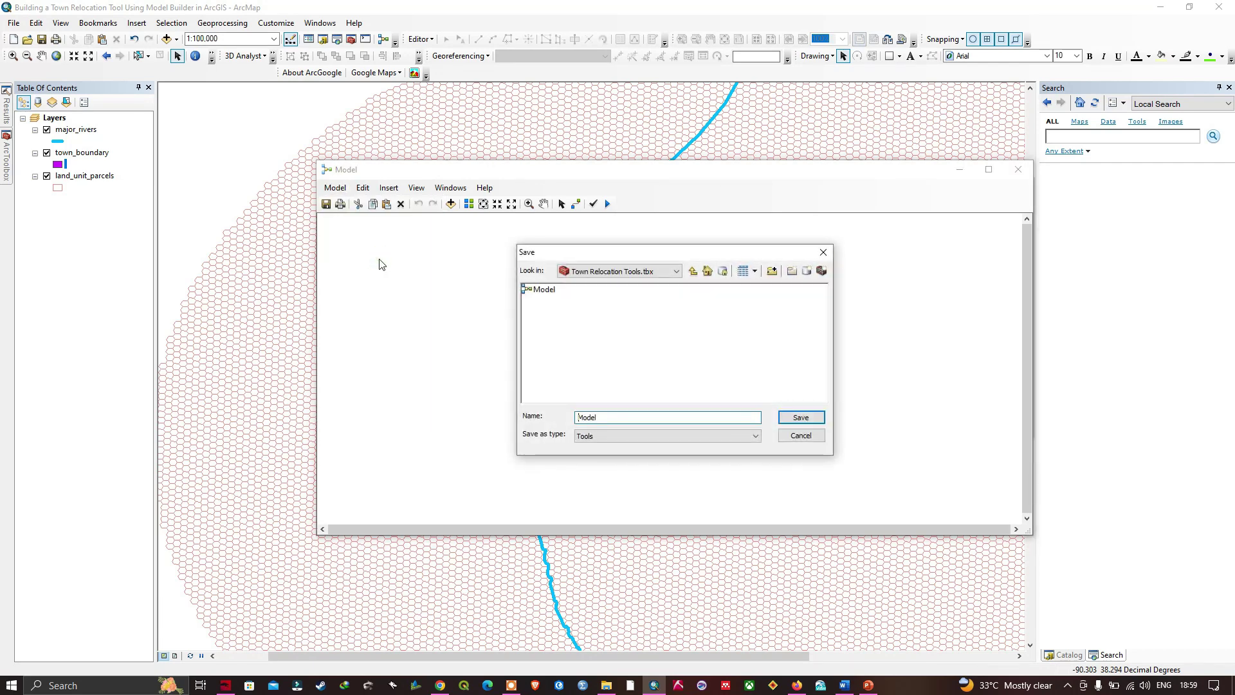
left_click(693, 271)
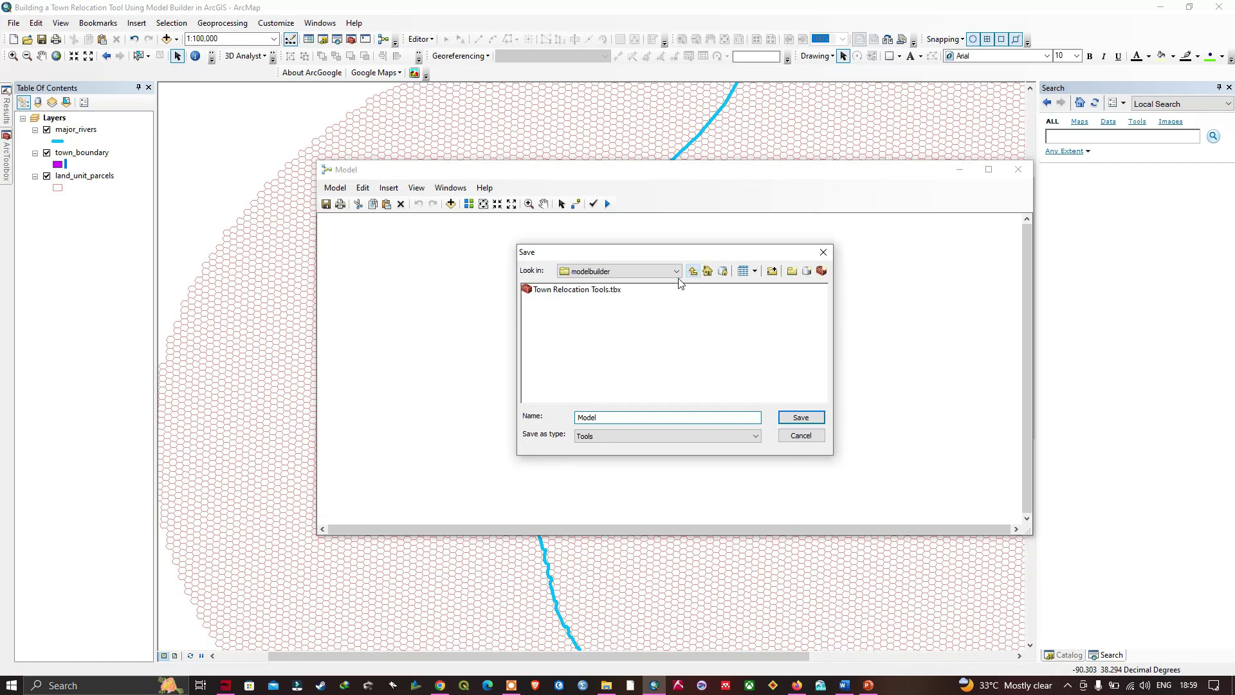
left_click(578, 293)
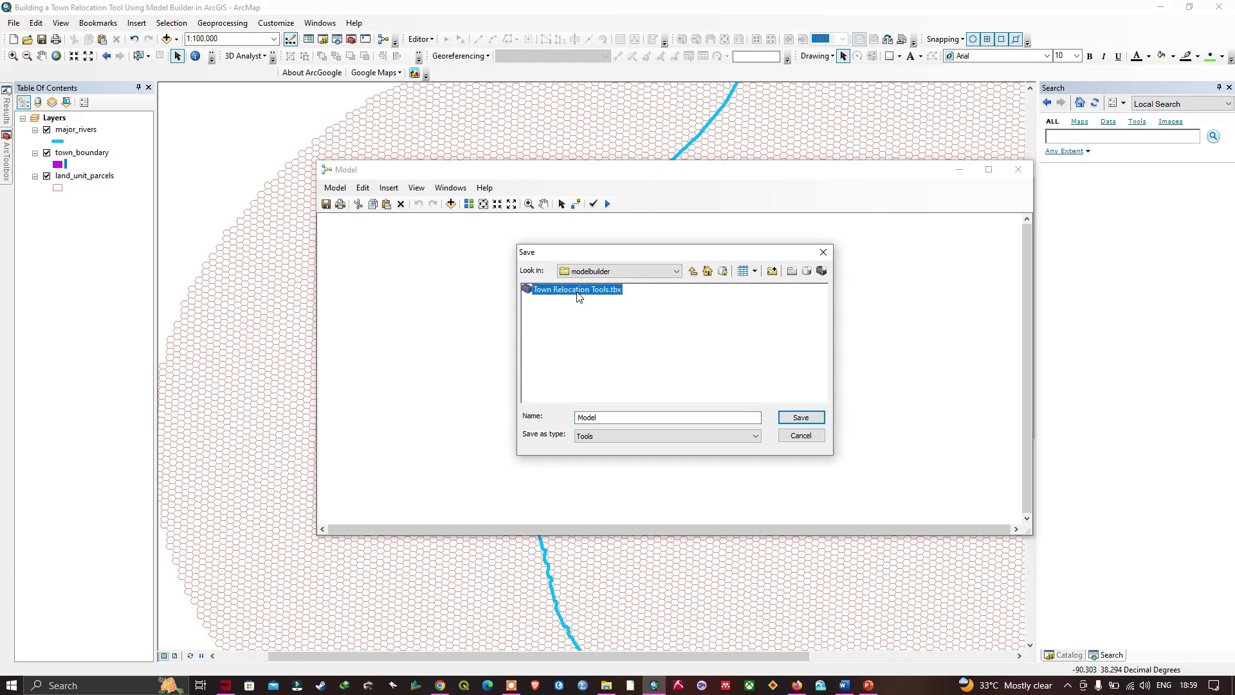
double_click(578, 290)
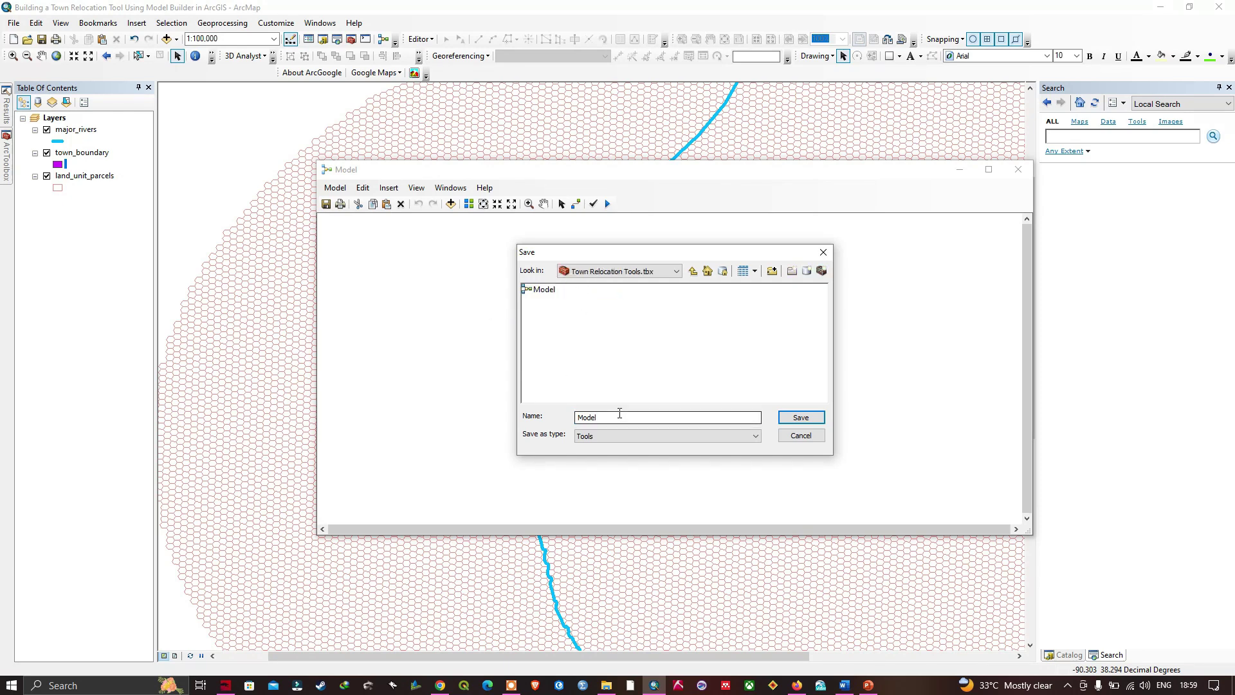
left_click_drag(620, 417, 566, 426)
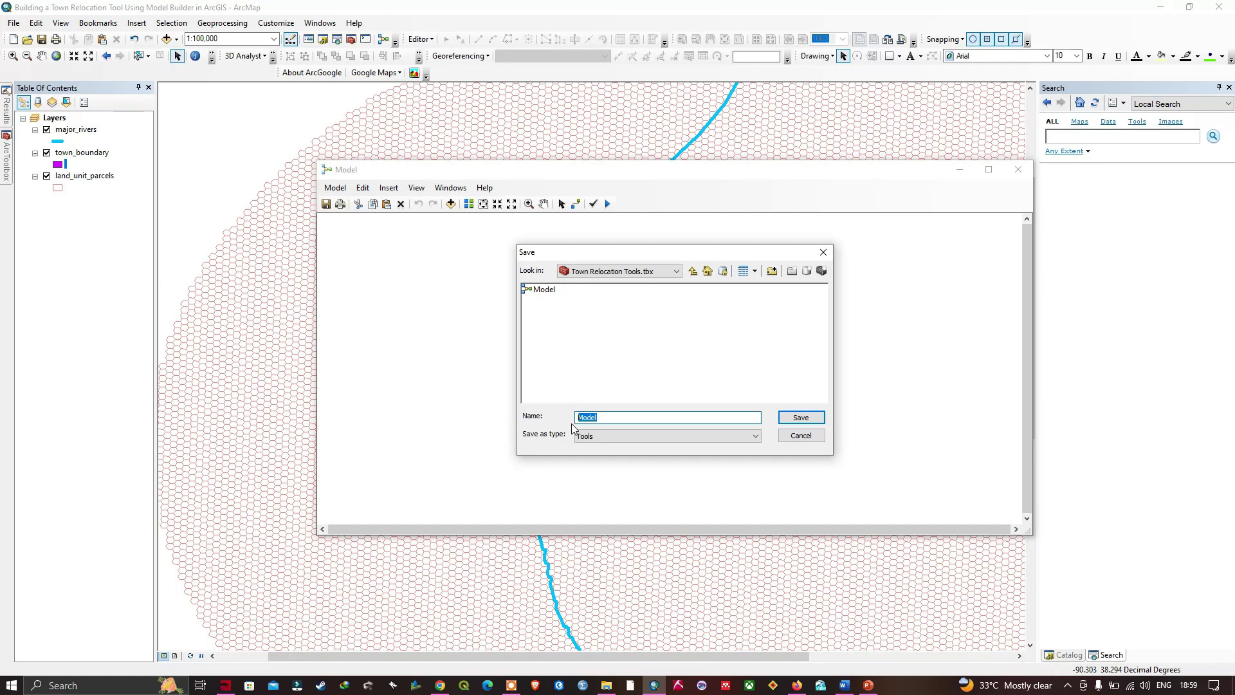
type("Mark Parcels On Same Side of River")
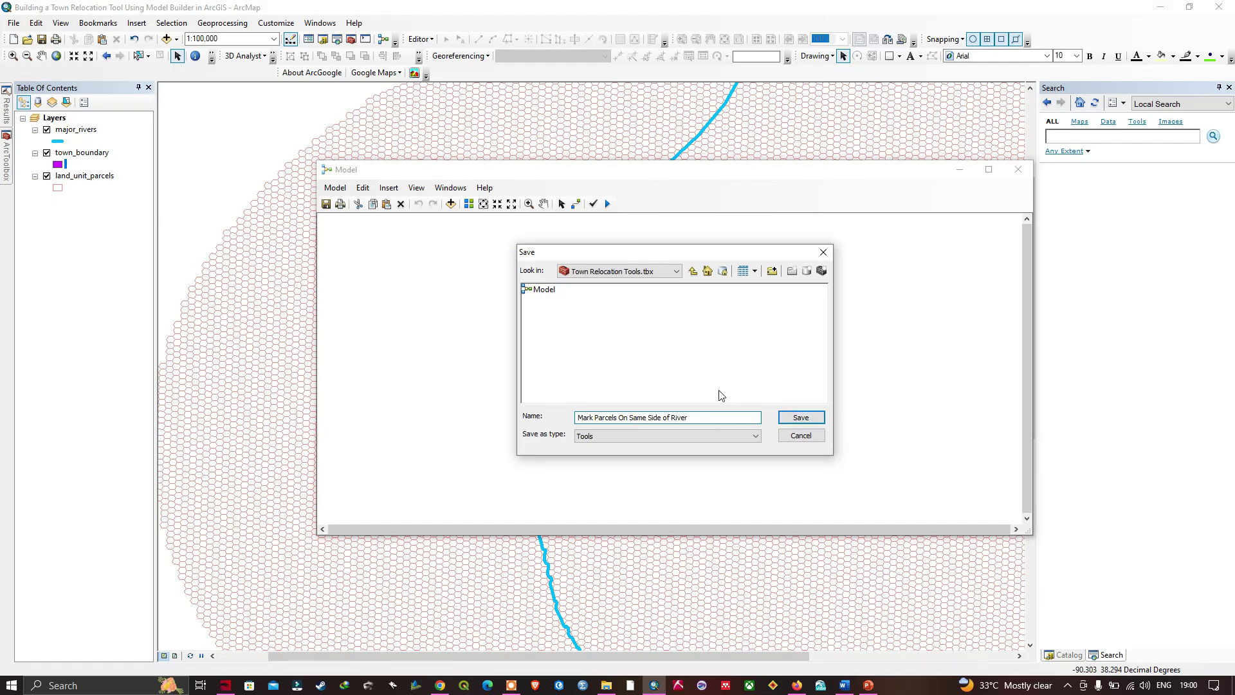
left_click(801, 418)
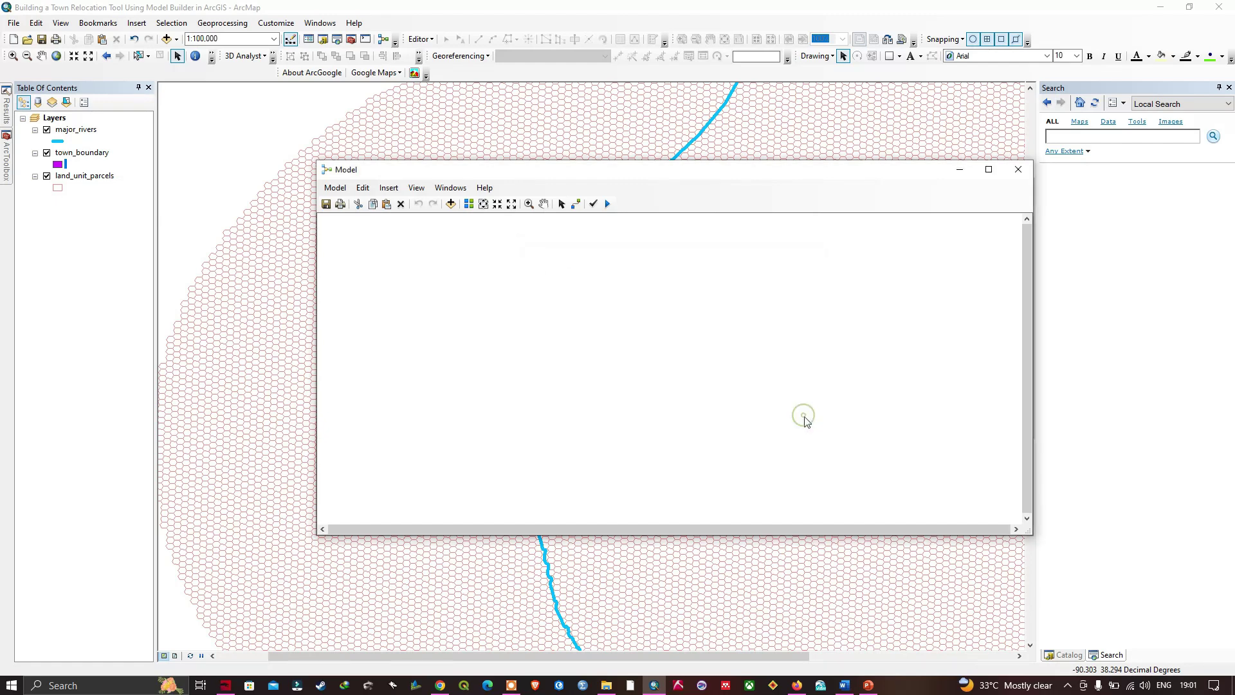
left_click(5, 152)
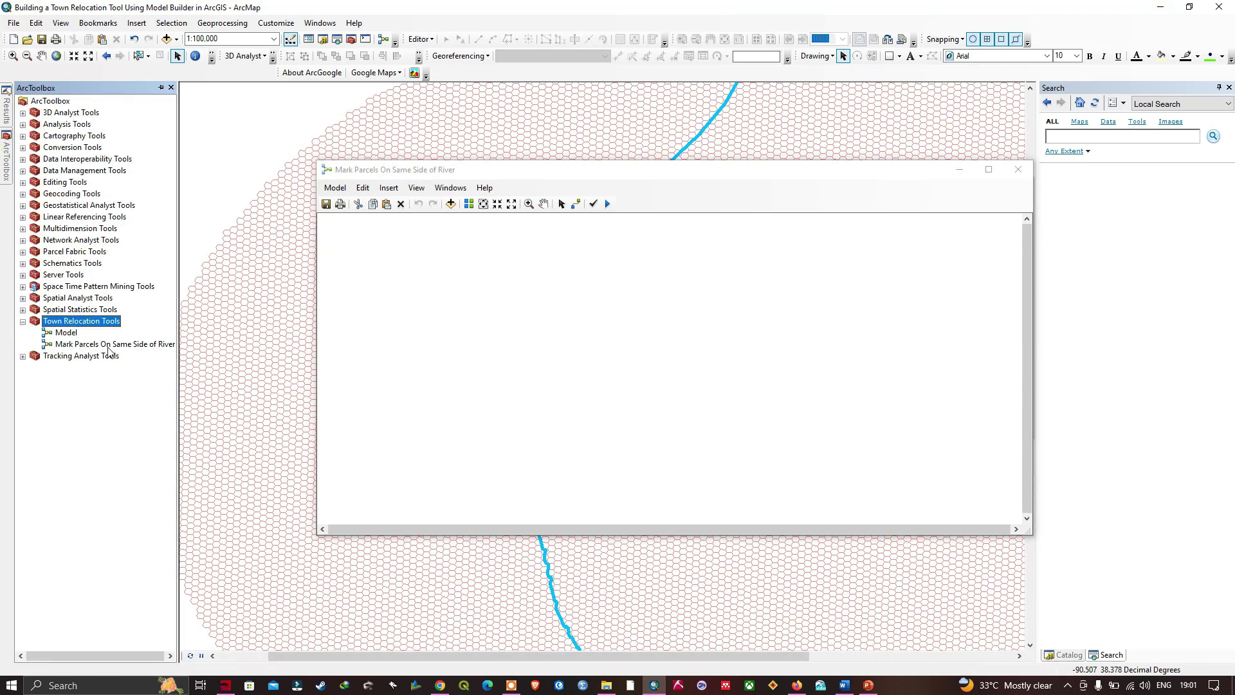
left_click_drag(178, 353, 225, 352)
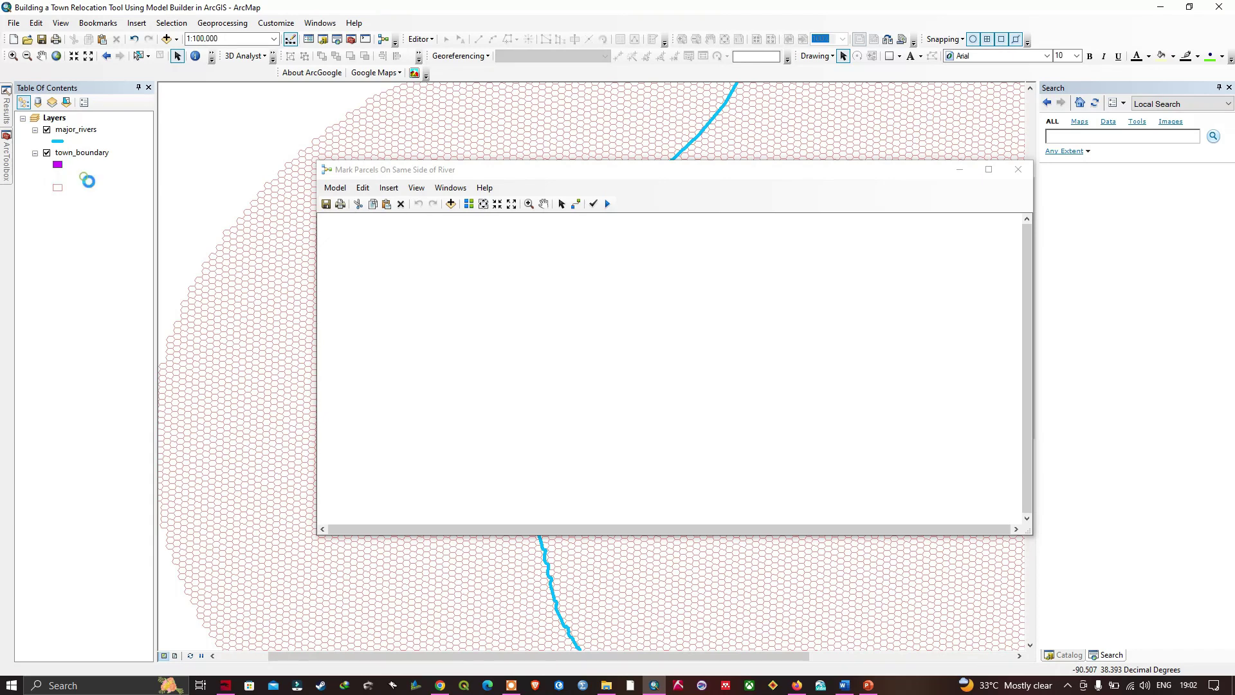
- Add the land_unit_parcels layer to the empty model canvas as an input data variable
left_click_drag(84, 176, 411, 271)
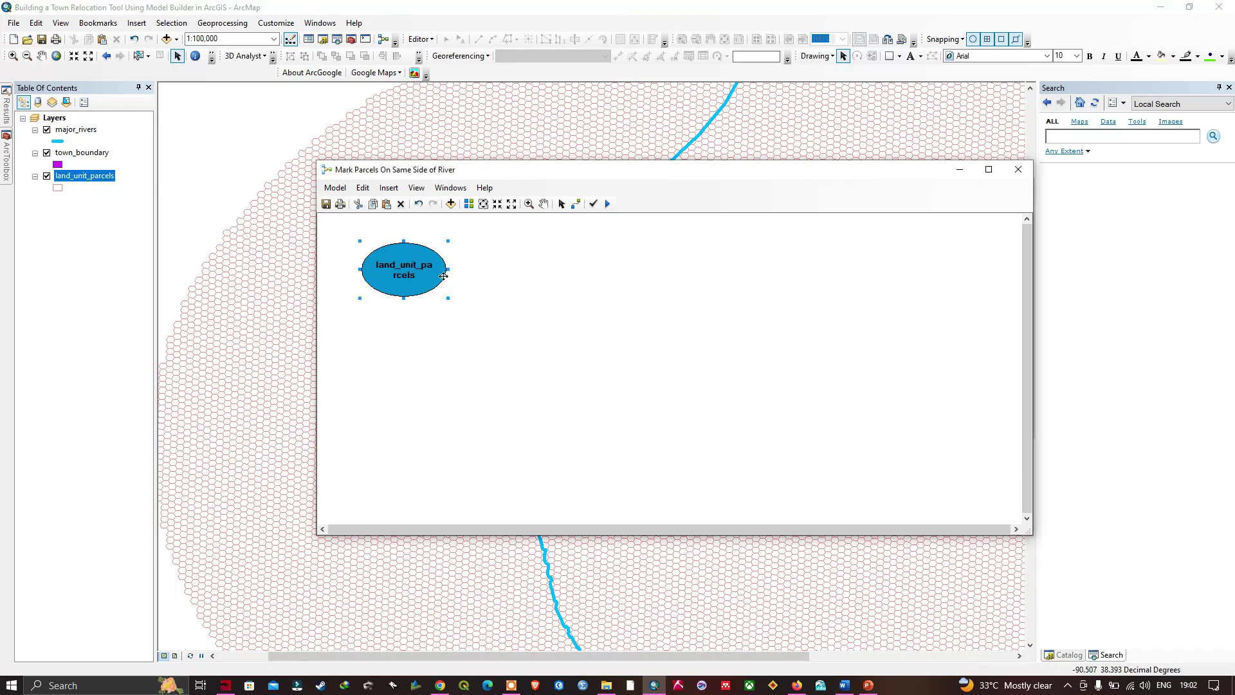
left_click(483, 269)
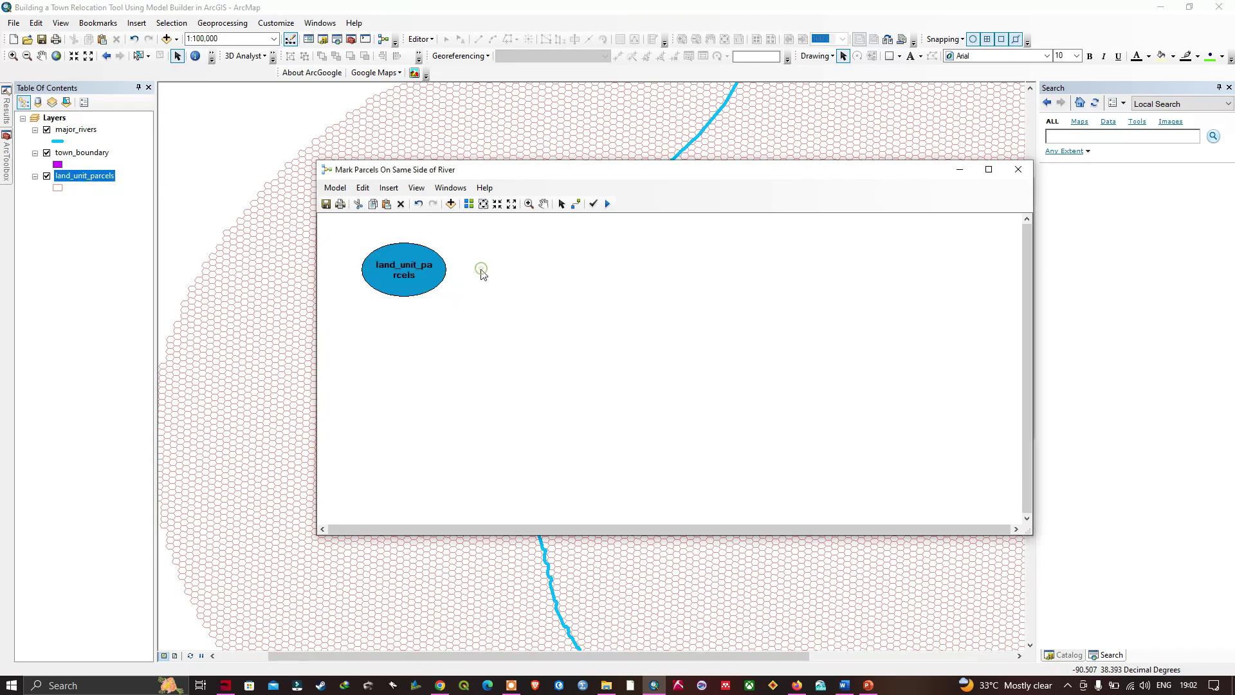
- Create a Feature Class variable in the model and place it clear of the land_unit_parcels variable
left_click(450, 205)
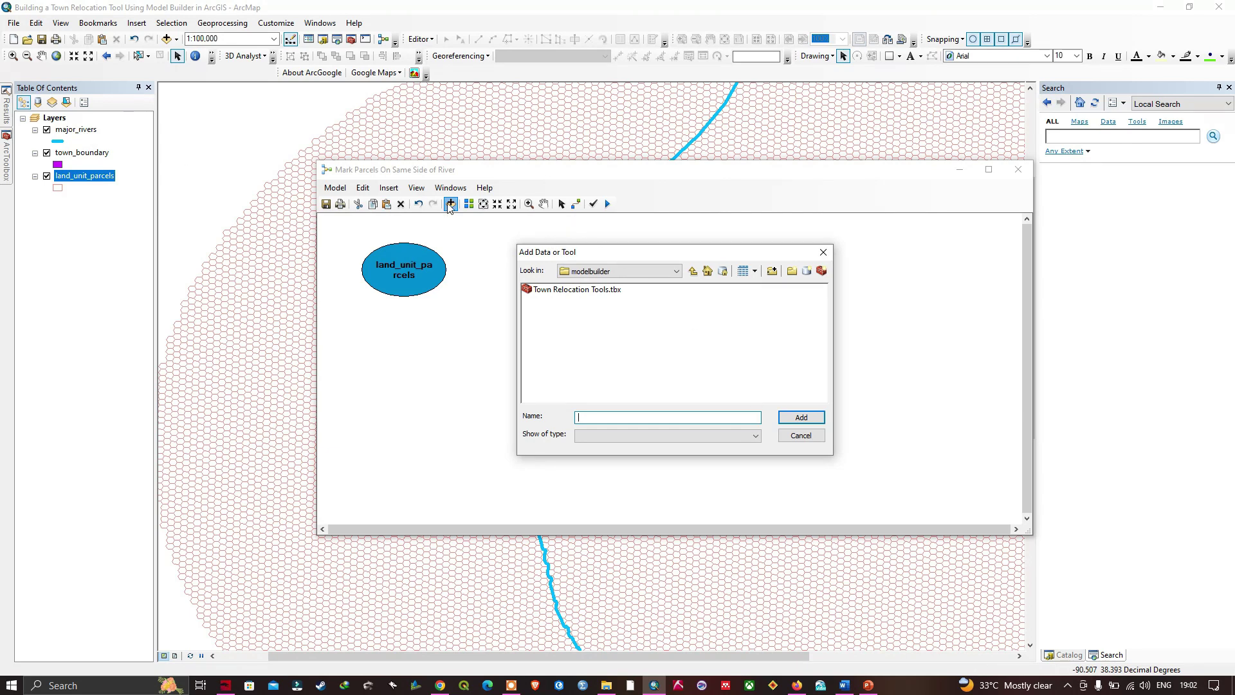
left_click(798, 437)
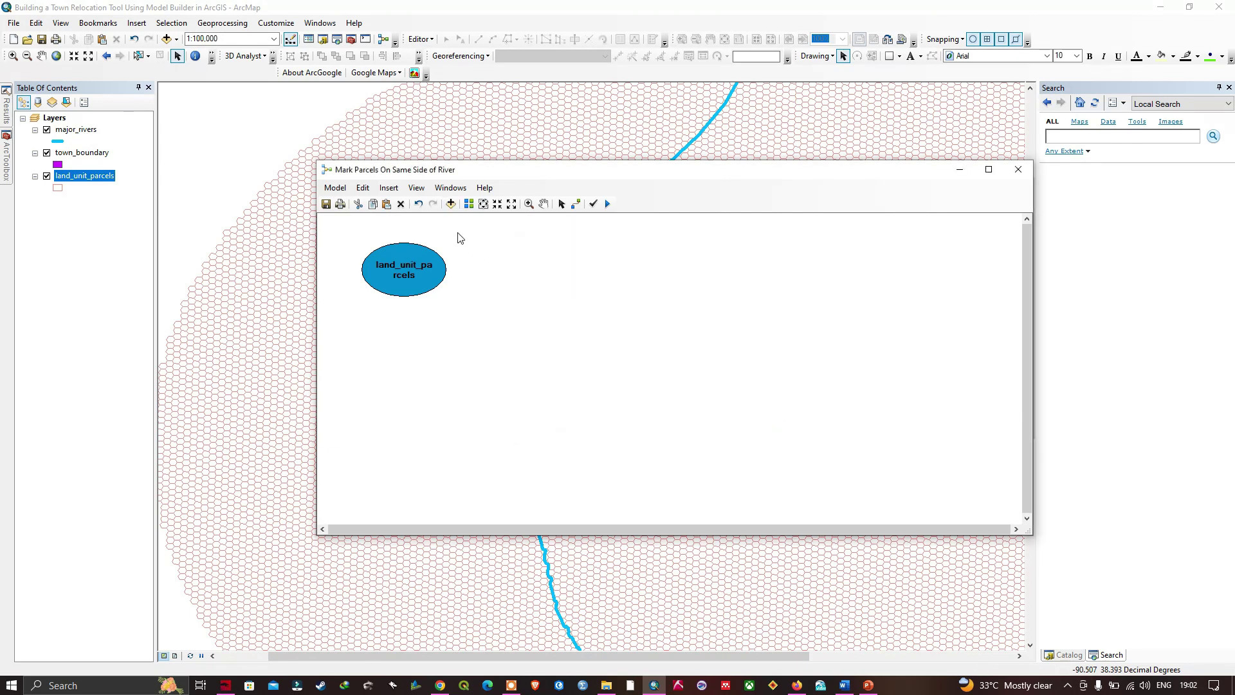
left_click(399, 194)
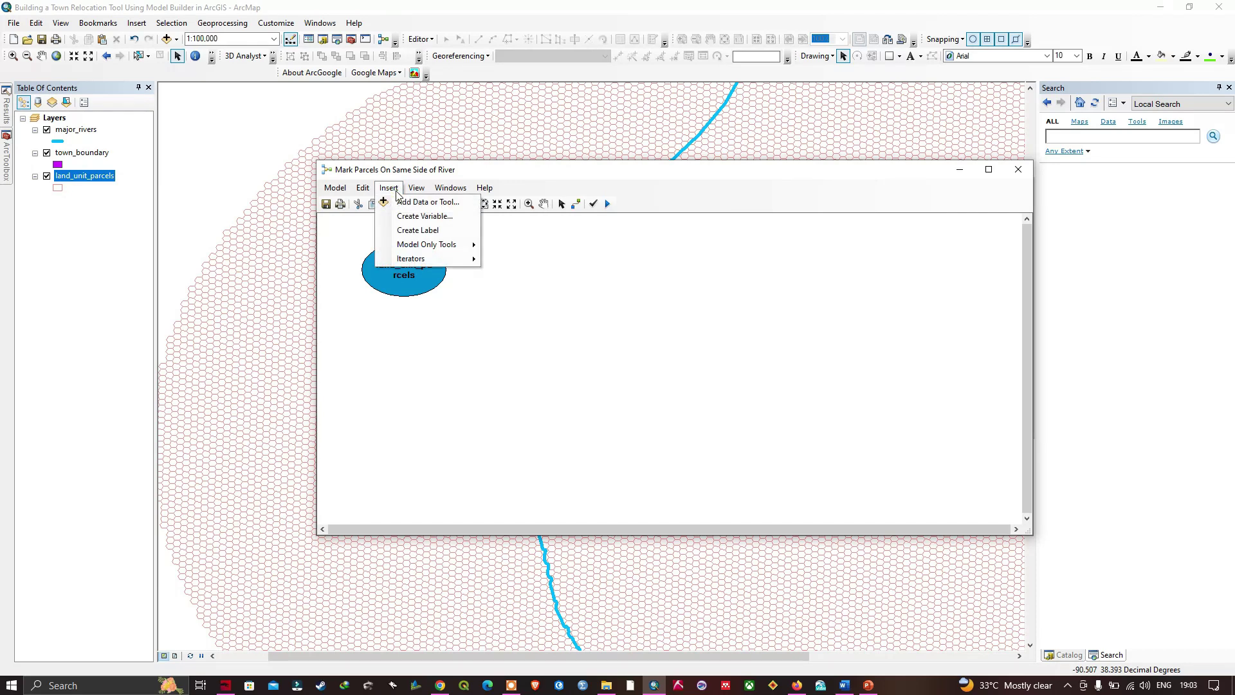
left_click(425, 216)
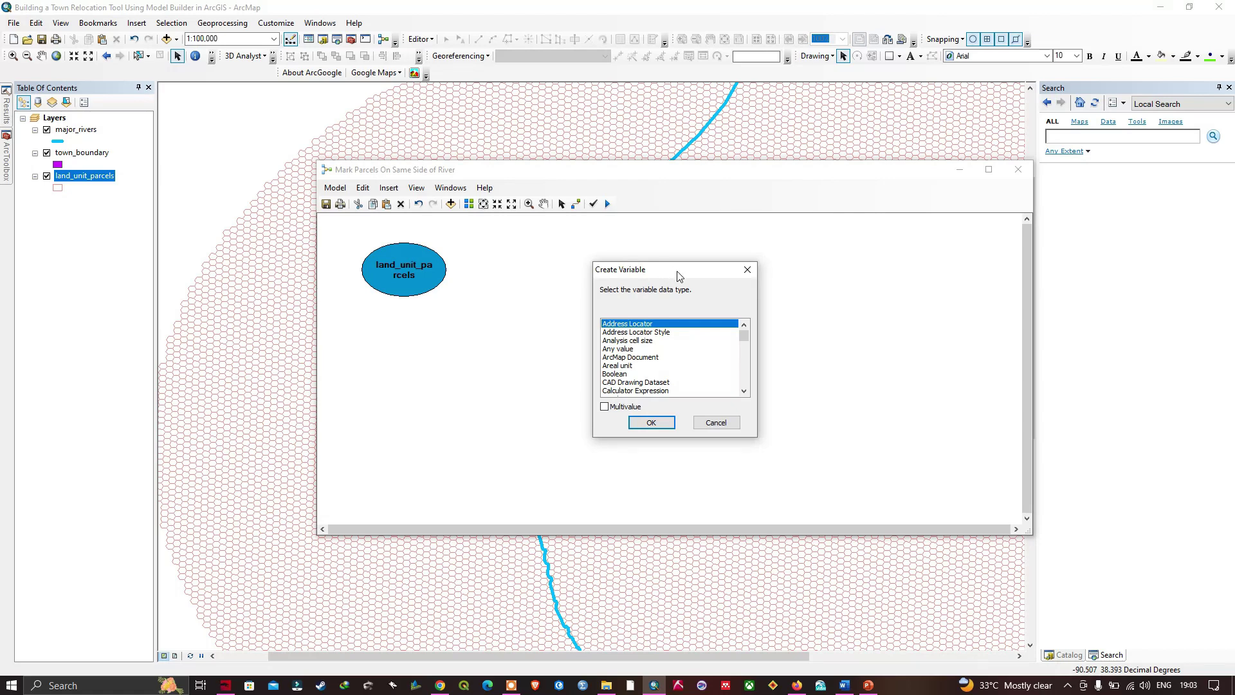
left_click_drag(675, 275, 625, 256)
scroll(582, 327, "down", 10)
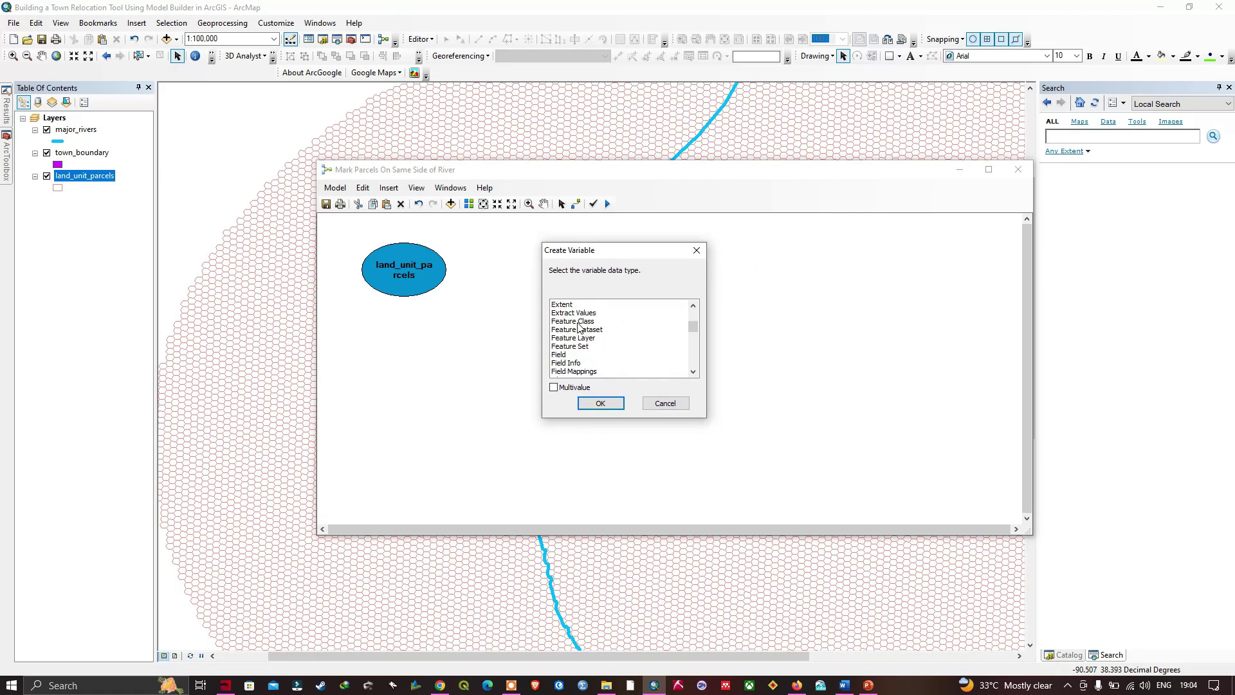
left_click(577, 321)
left_click(605, 402)
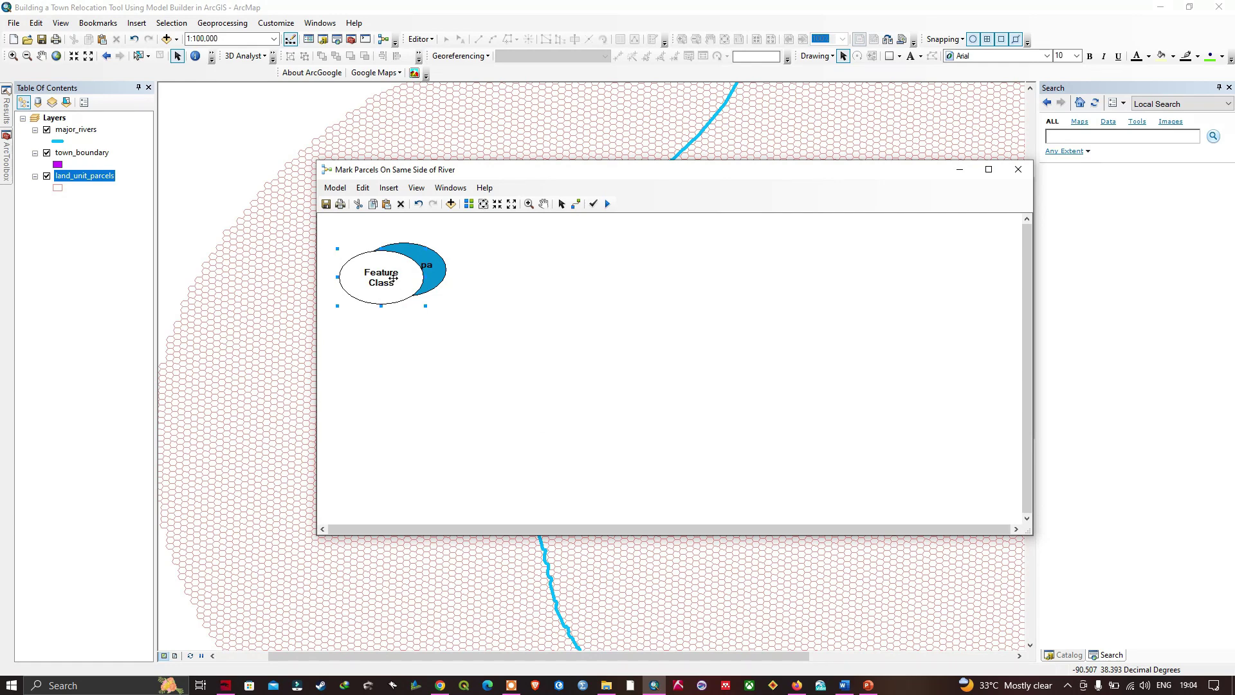
left_click_drag(393, 277, 512, 328)
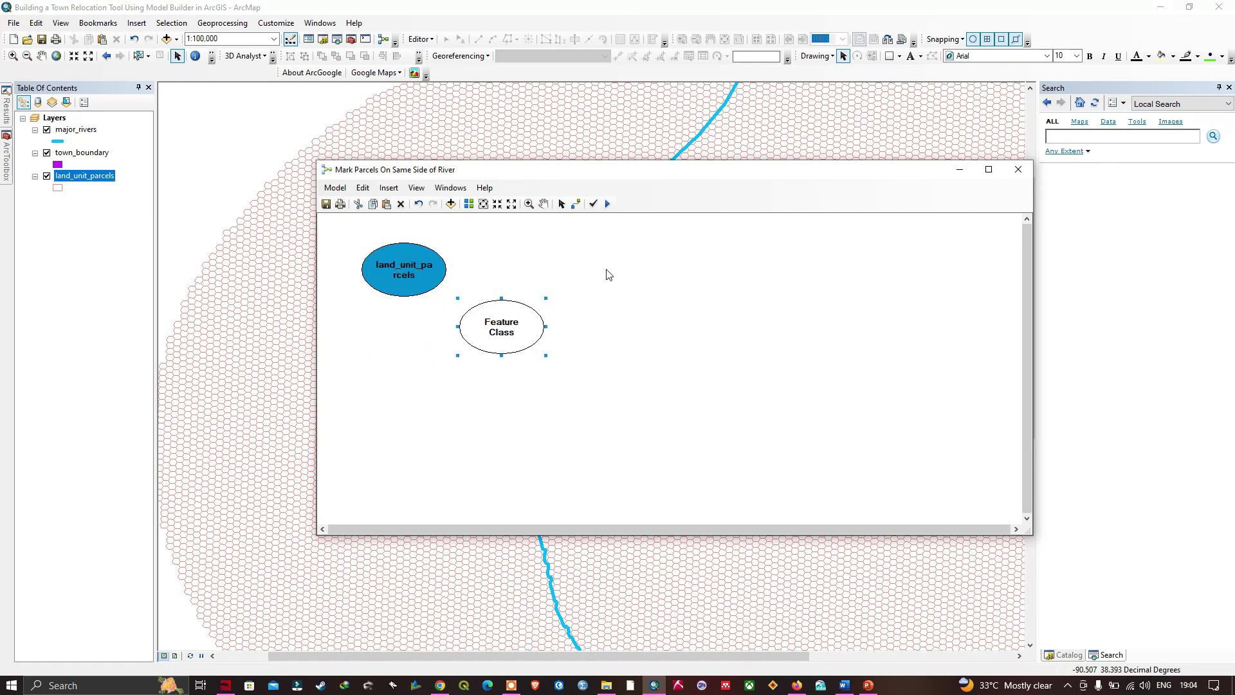
- Delete the Feature Class and land_unit_parcels variables from the model canvas
right_click(522, 314)
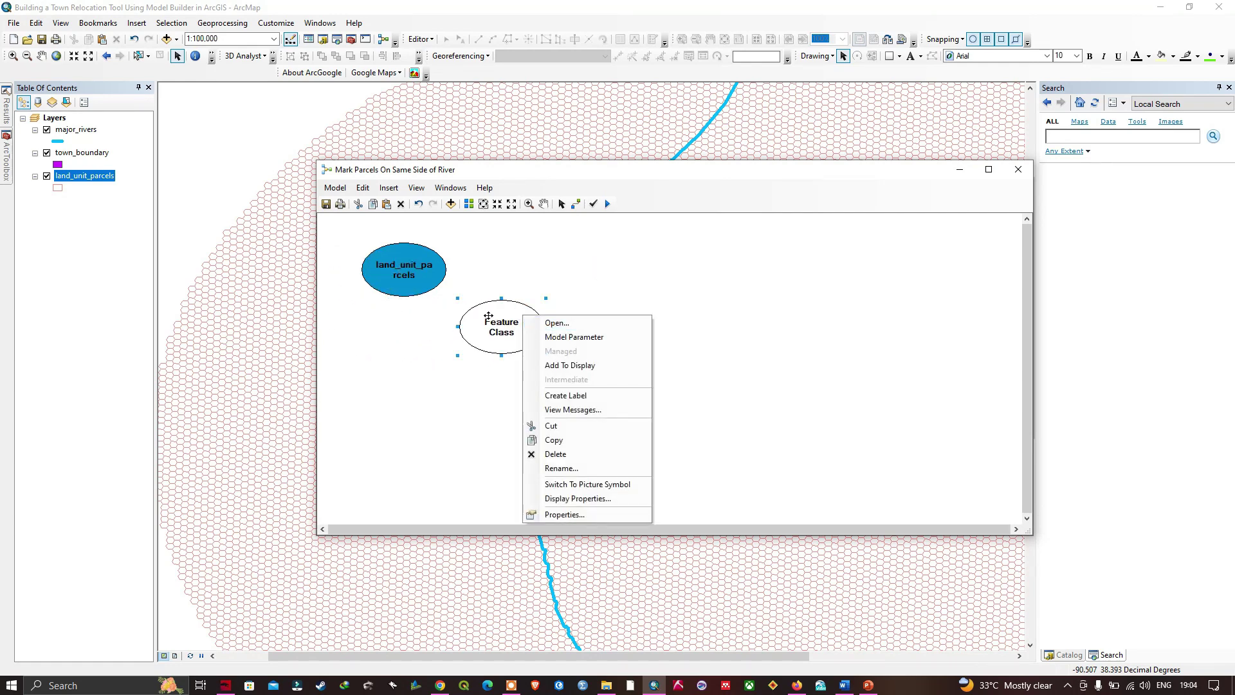
left_click(477, 400)
right_click(506, 323)
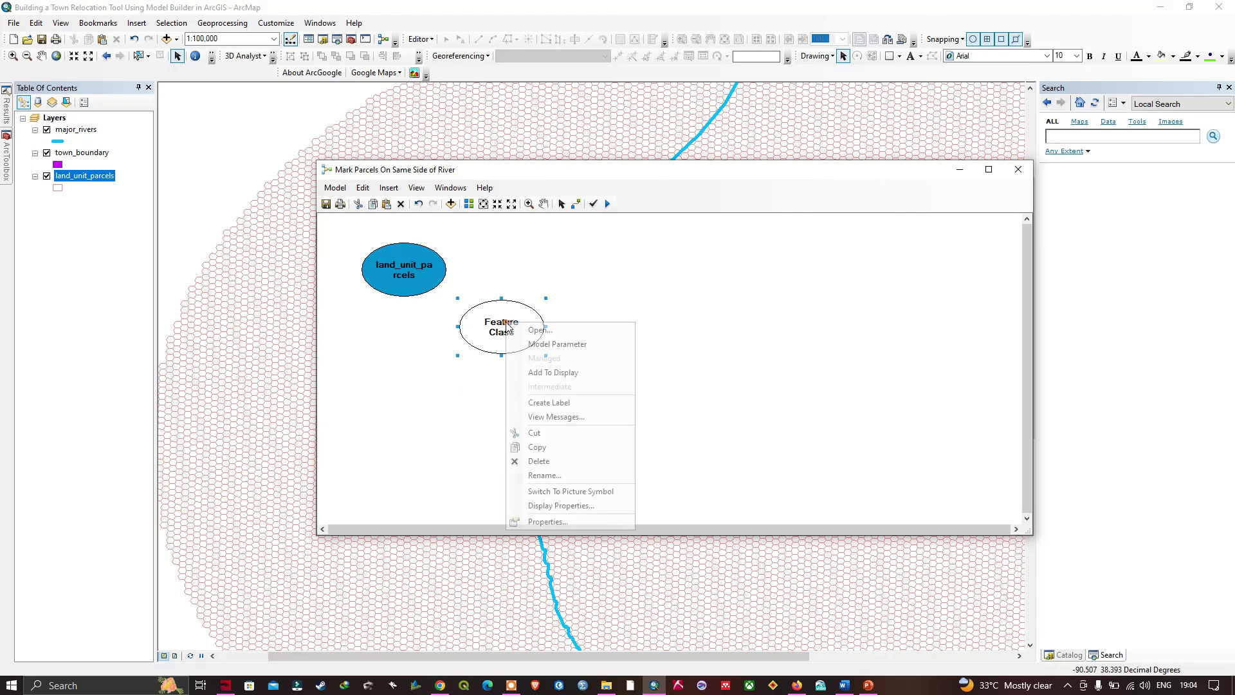
right_click(477, 311)
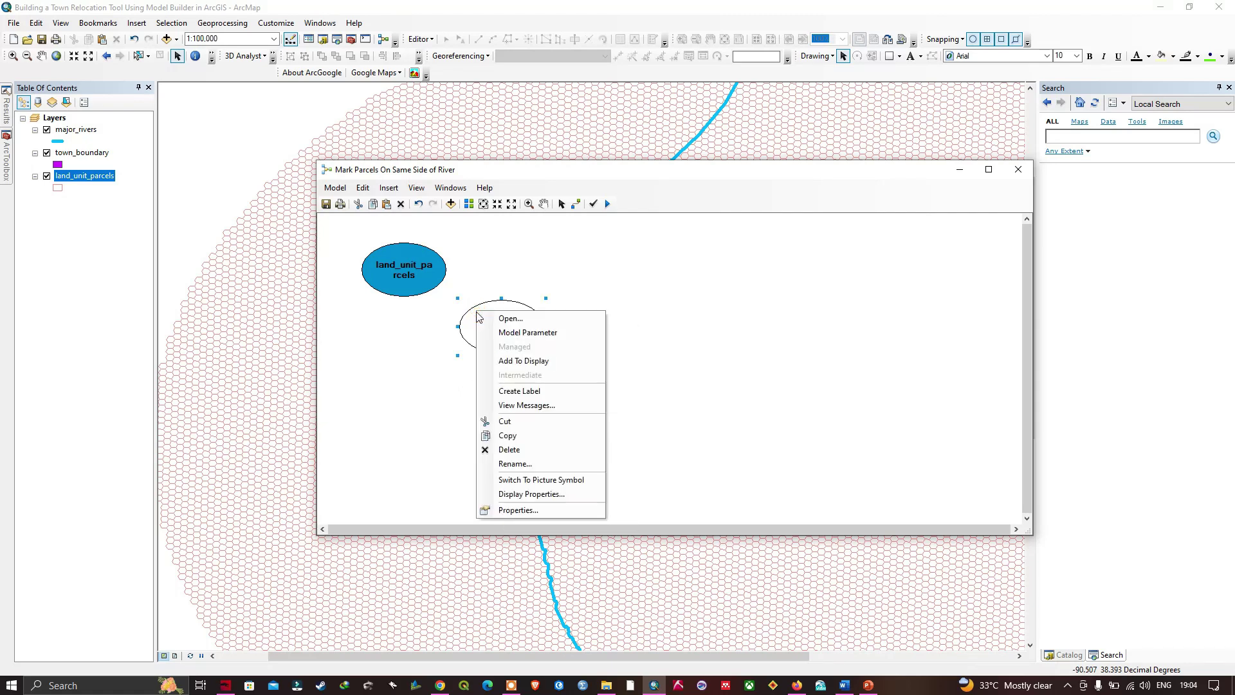
left_click(524, 450)
right_click(417, 278)
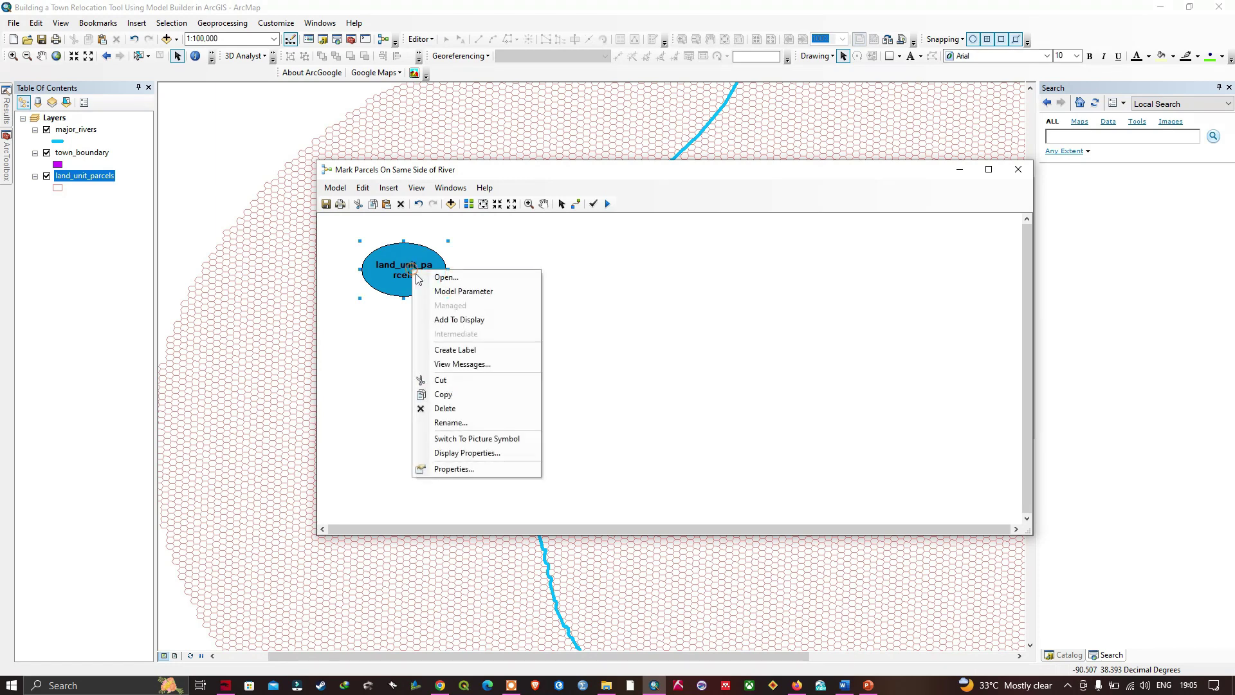
left_click(449, 407)
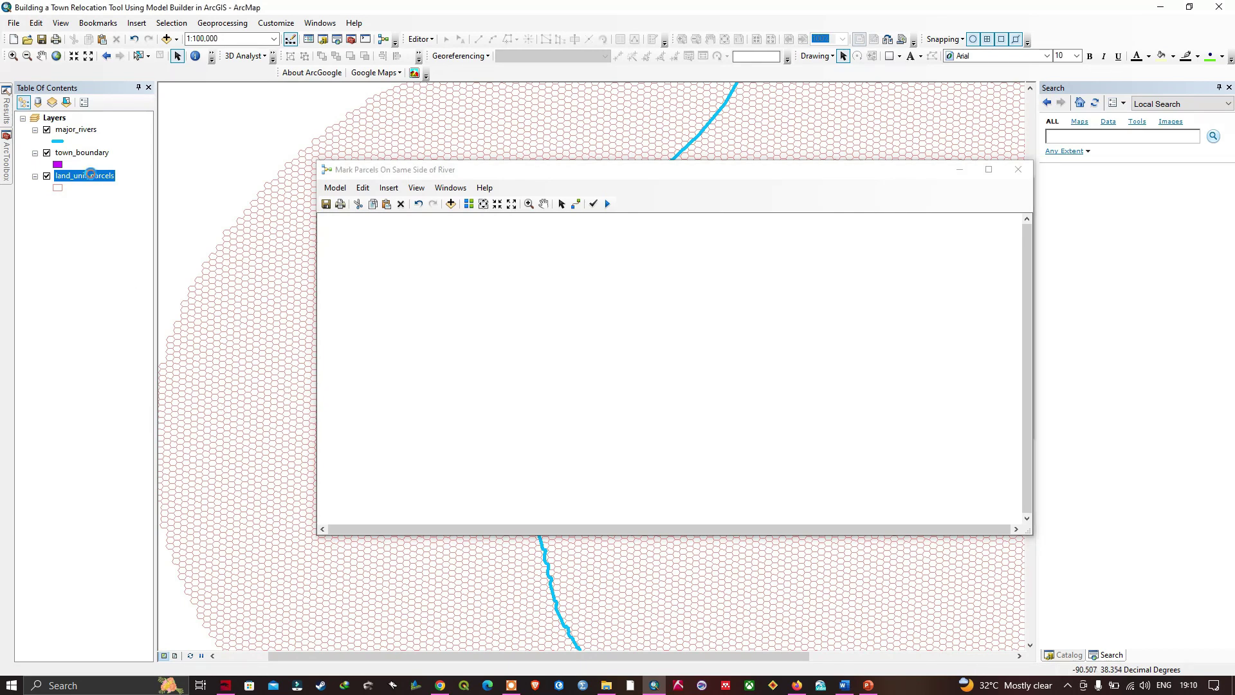
- Open the data export for the land_unit_parcels map layer
right_click(92, 175)
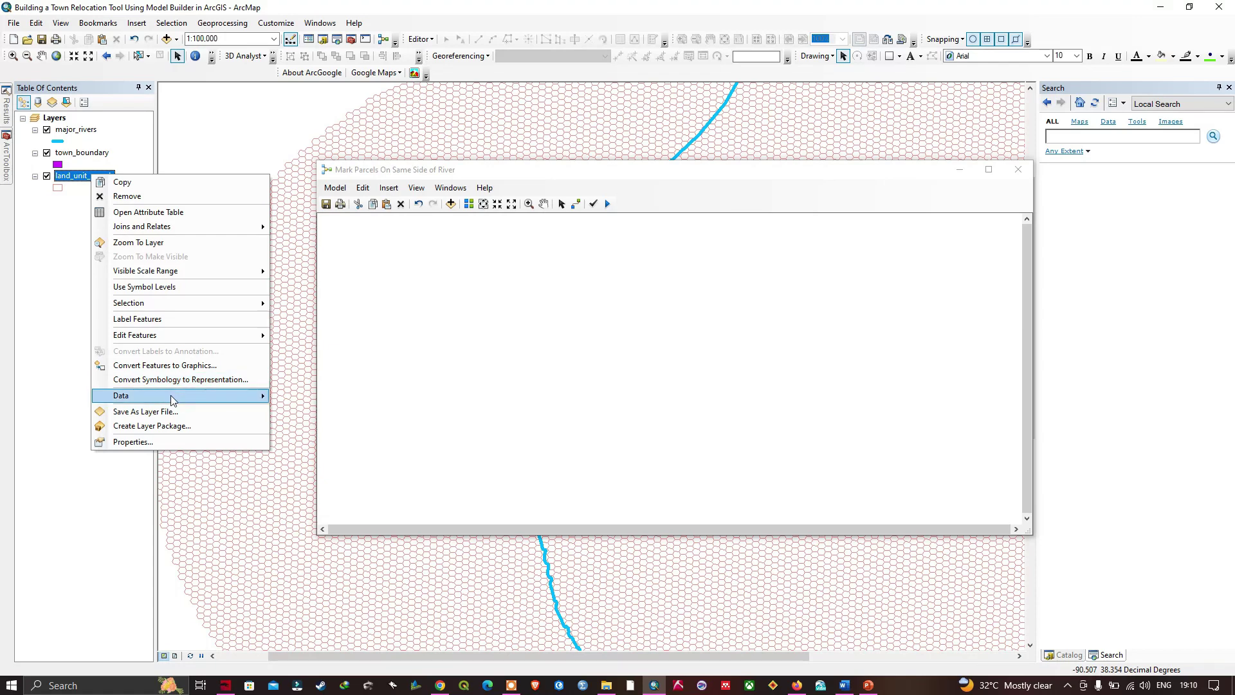
mouse_move(171, 395)
left_click(325, 409)
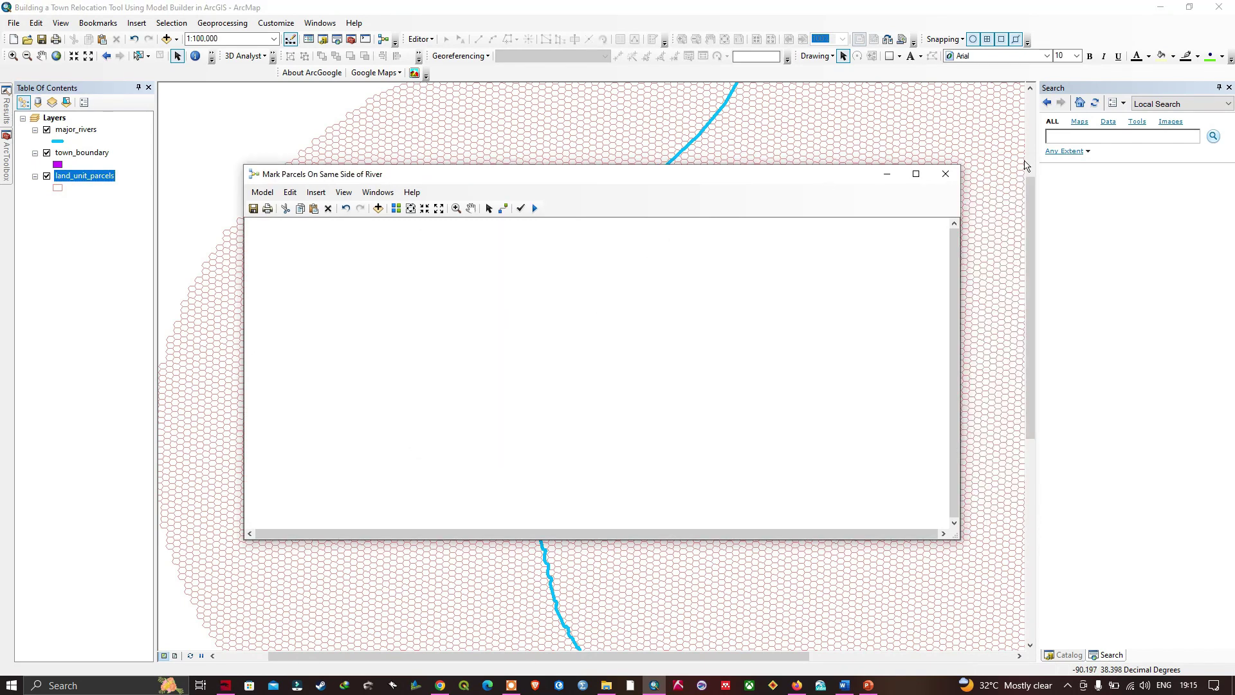
- Search for "copy feature" and add the Copy Features (Data Management) tool near the upper-left of the model canvas
left_click(1062, 137)
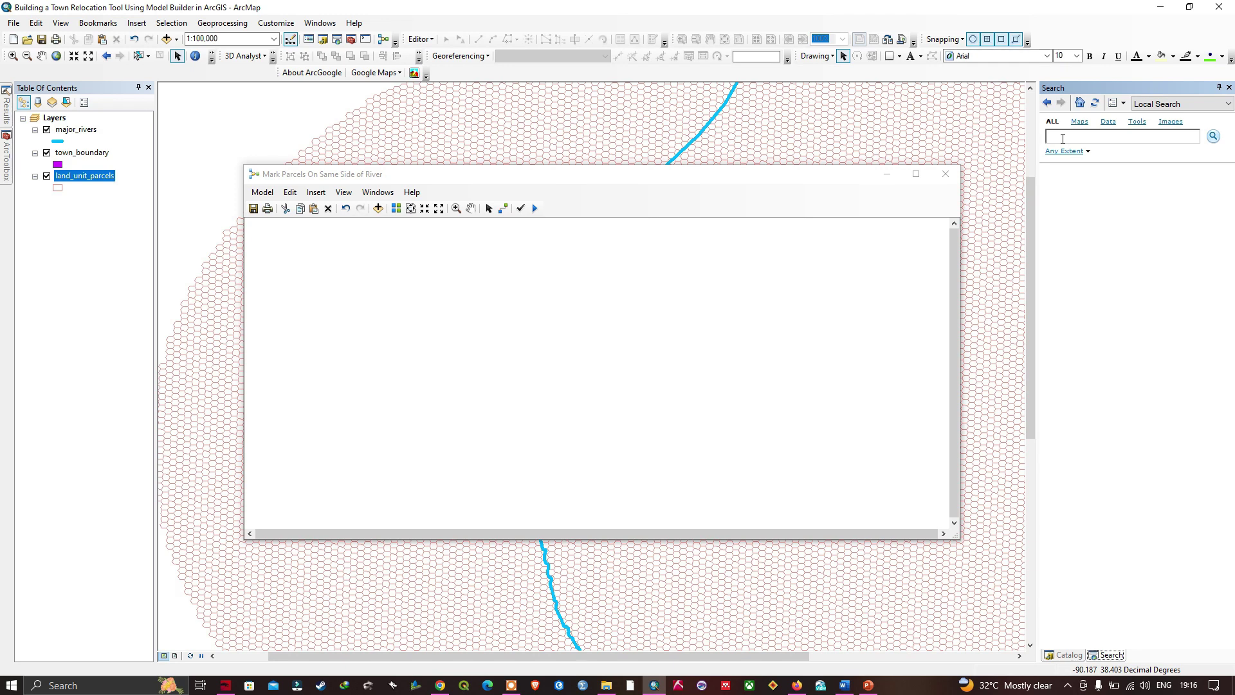
type("copy feature")
left_click(1214, 137)
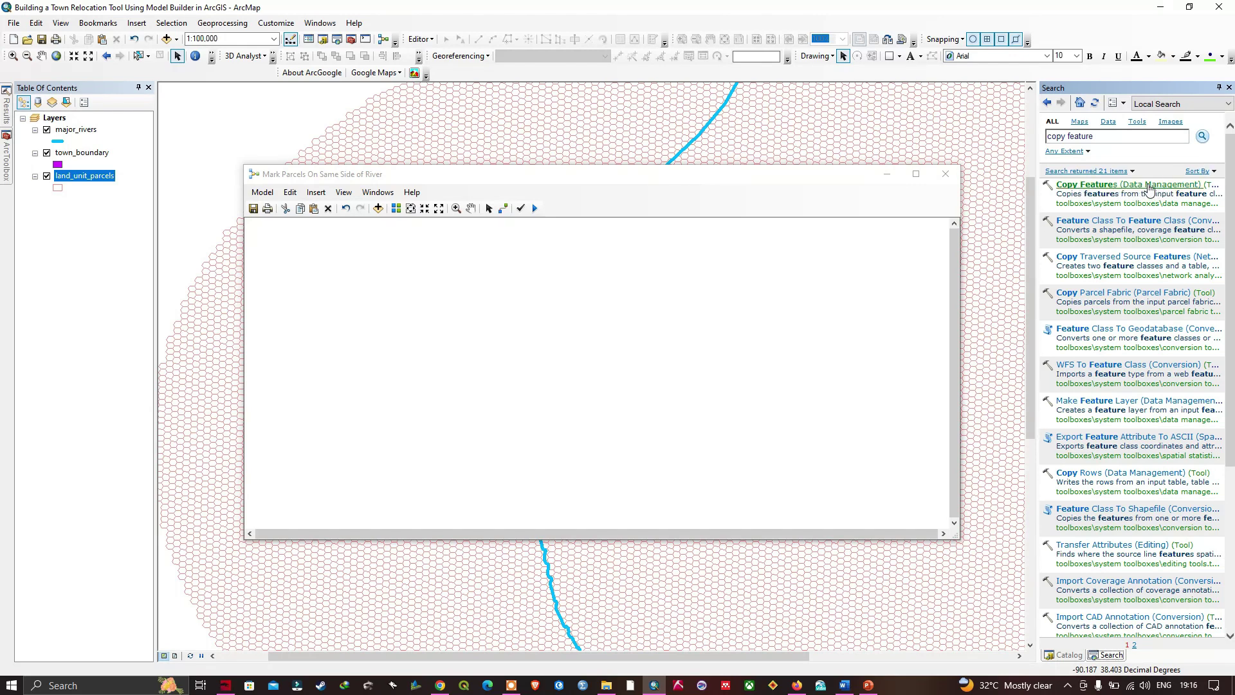
left_click_drag(1149, 188, 577, 180)
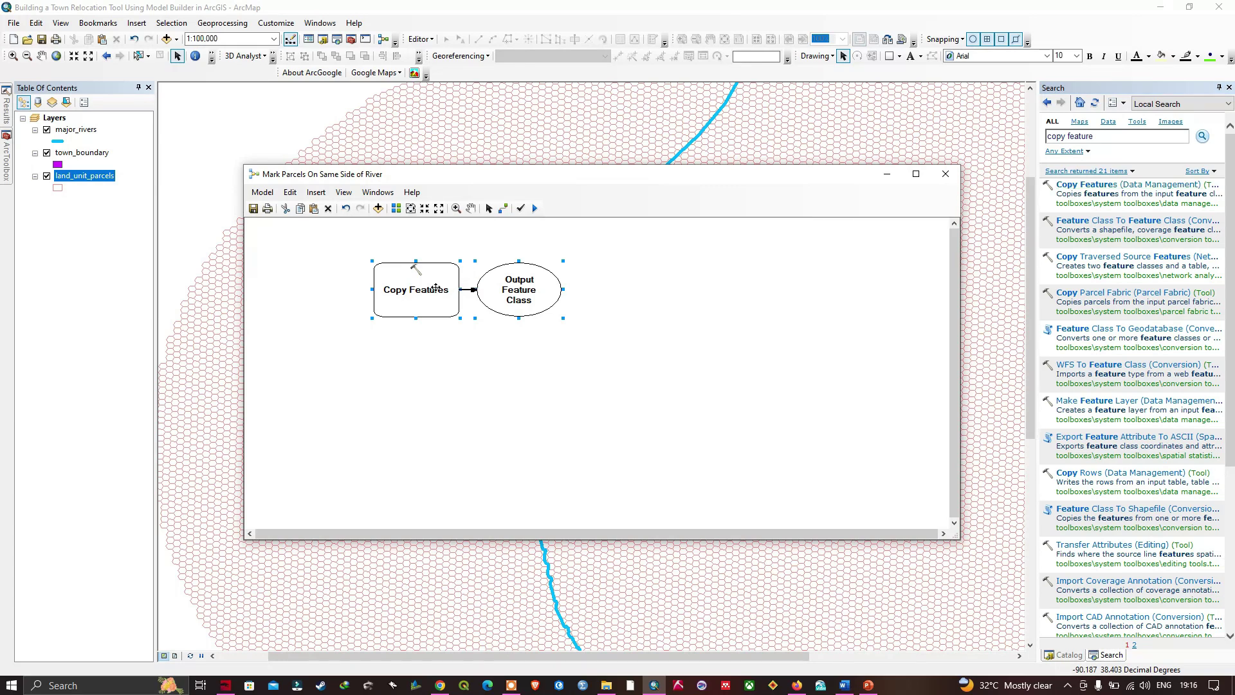
left_click_drag(437, 276, 346, 277)
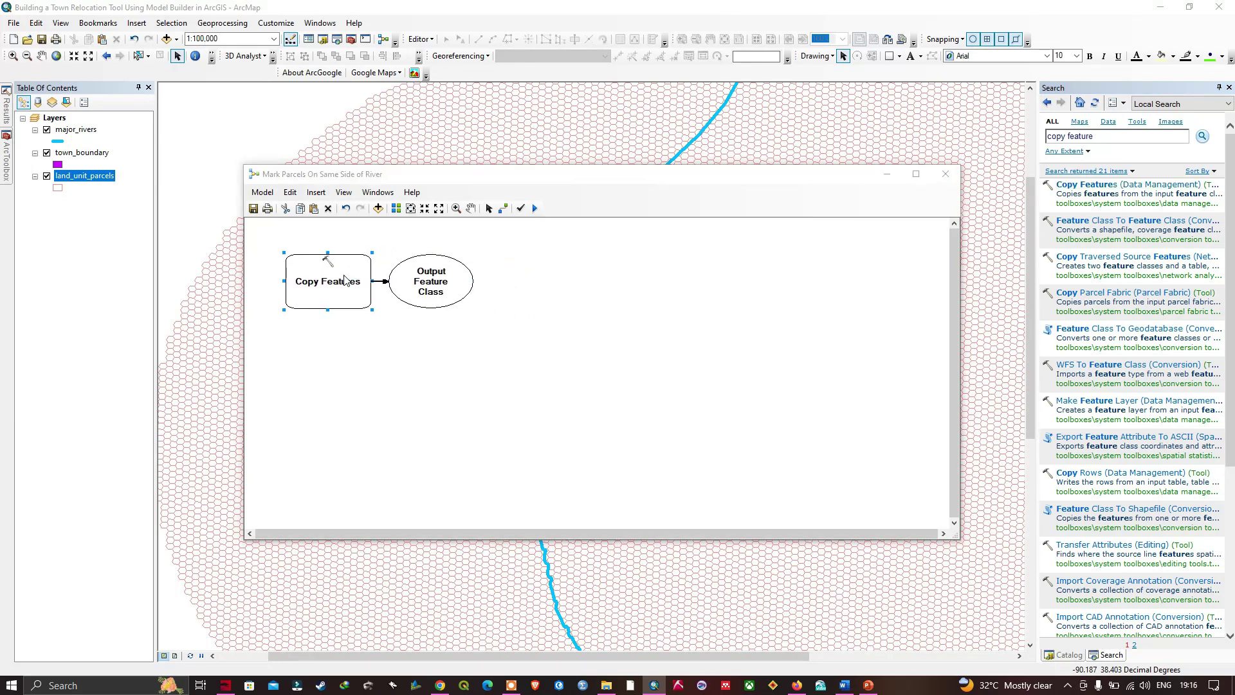
- Set land_unit_parcels as the input features of the Copy Features tool and accept the proposed output feature class in Default.gdb
double_click(346, 278)
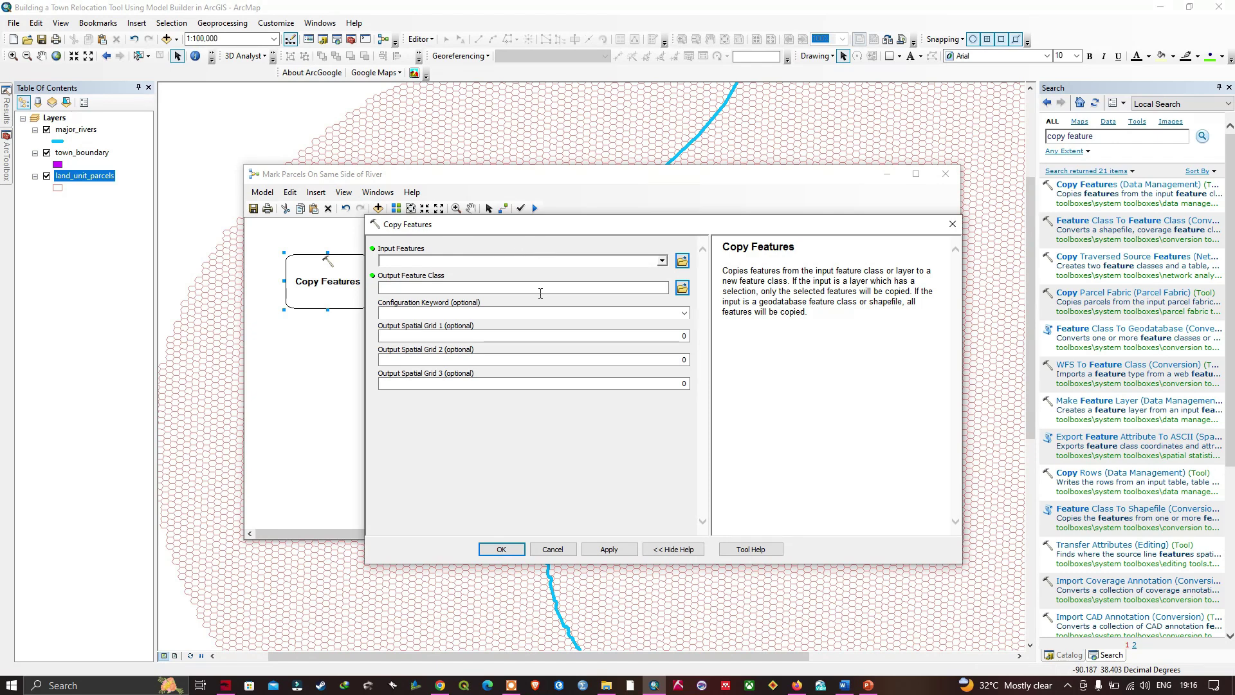
left_click(555, 550)
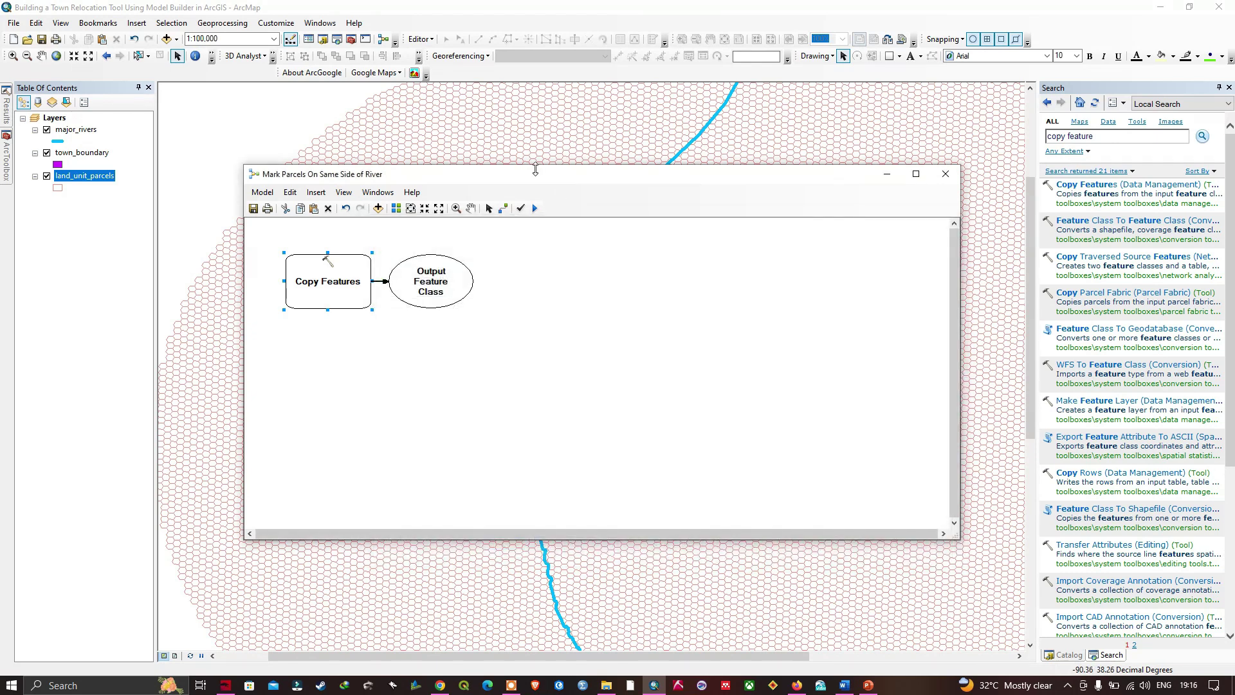
left_click_drag(535, 170, 567, 147)
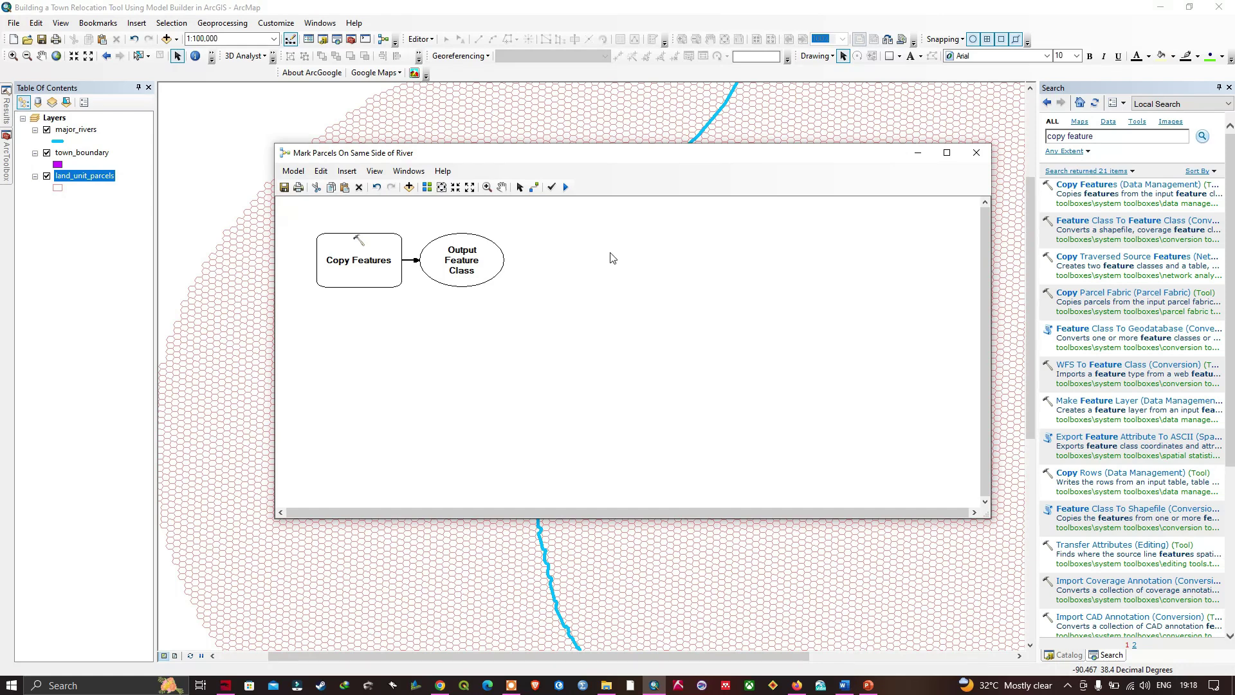
double_click(369, 273)
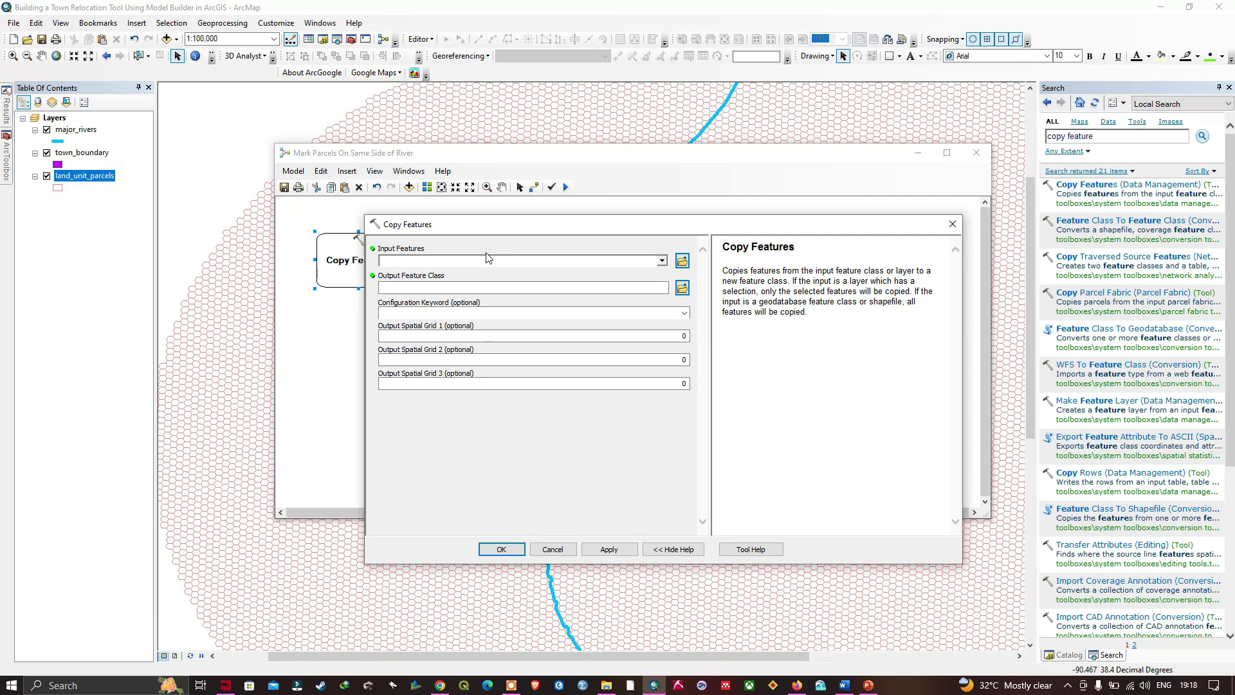
left_click(662, 262)
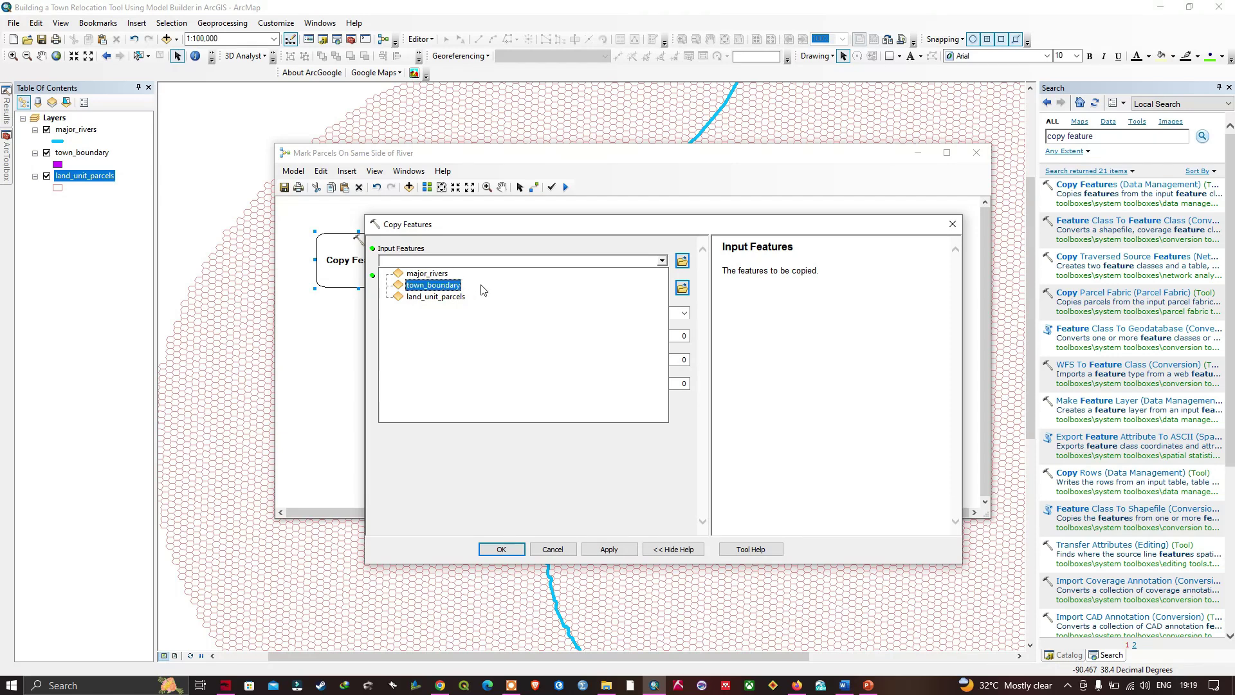
left_click(449, 302)
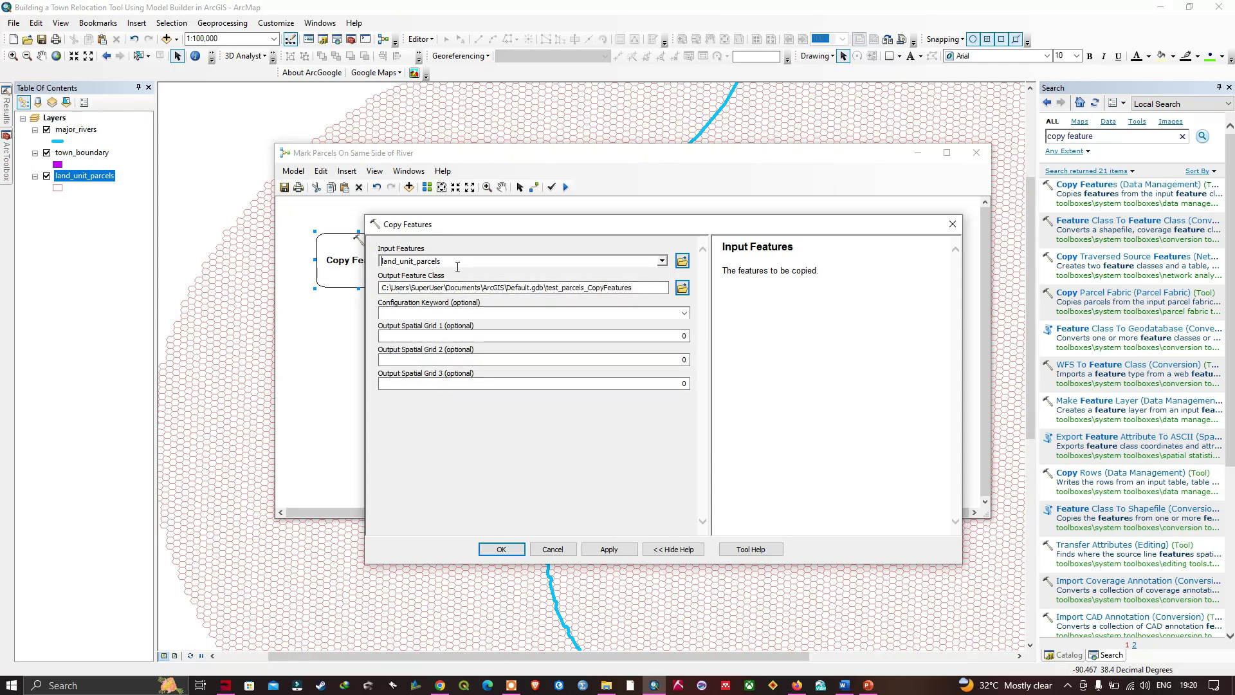
left_click(501, 550)
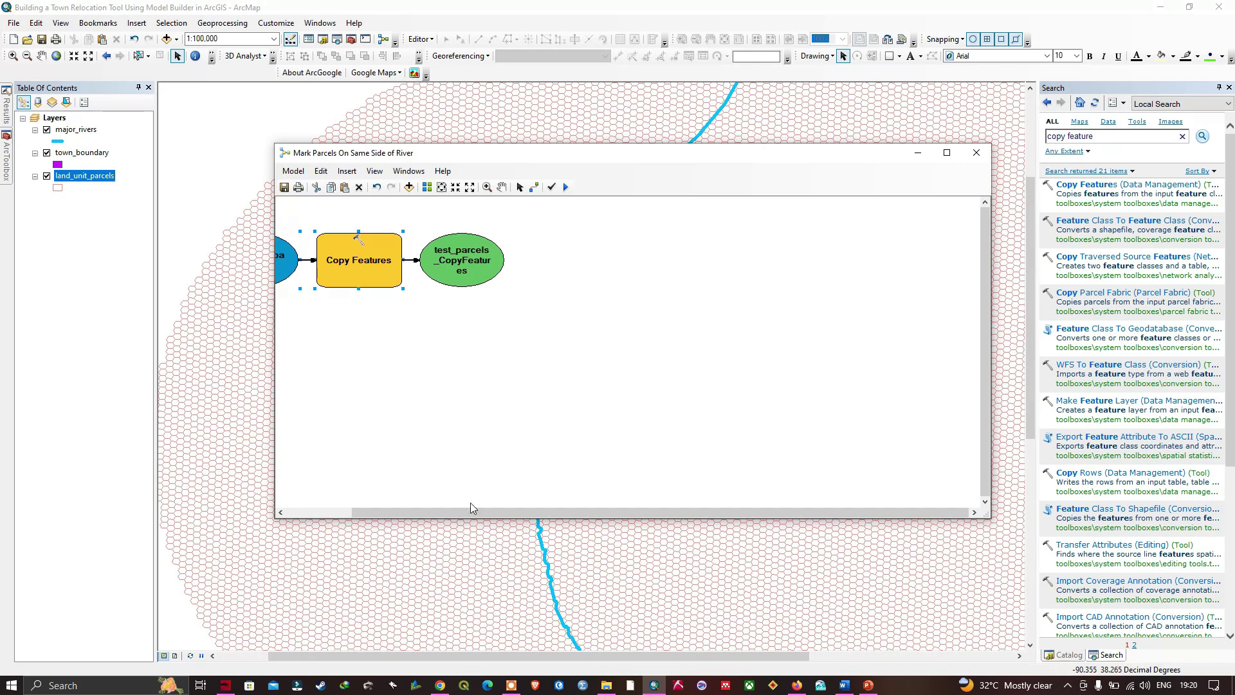
left_click_drag(444, 513, 379, 513)
left_click(437, 456)
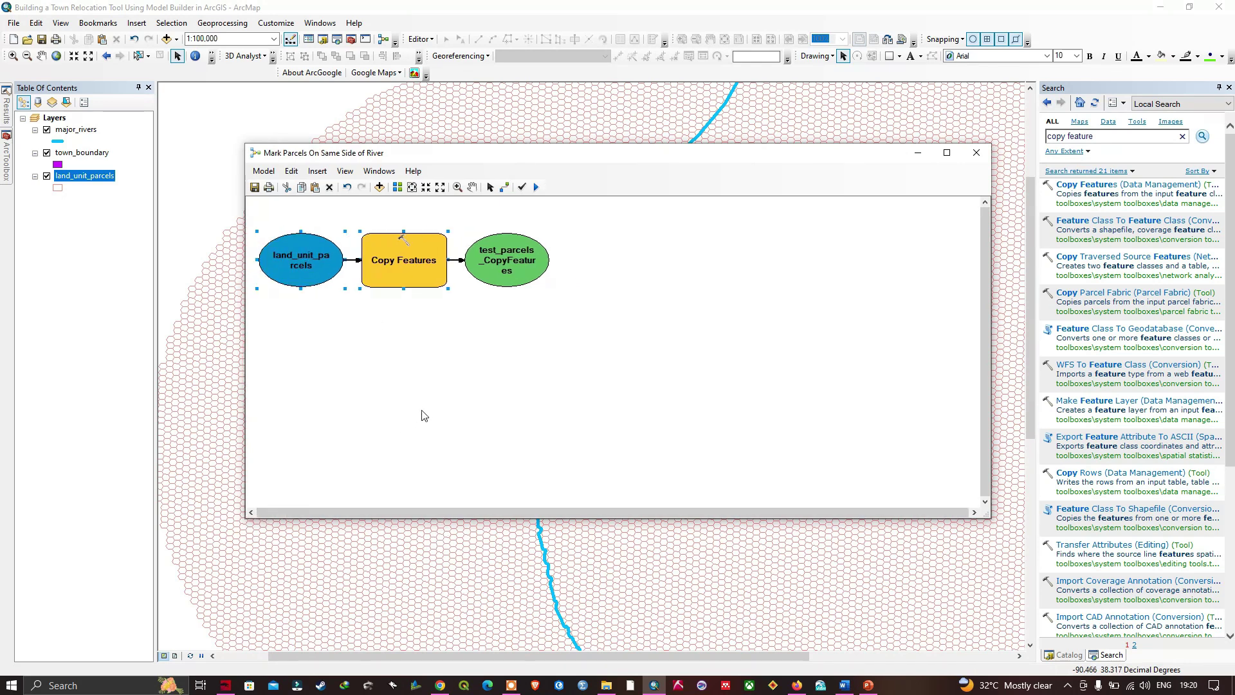
- Delete the land_unit_parcels variable and add the land_unit_parcels map layer again beside the Copy Features tool
right_click(311, 255)
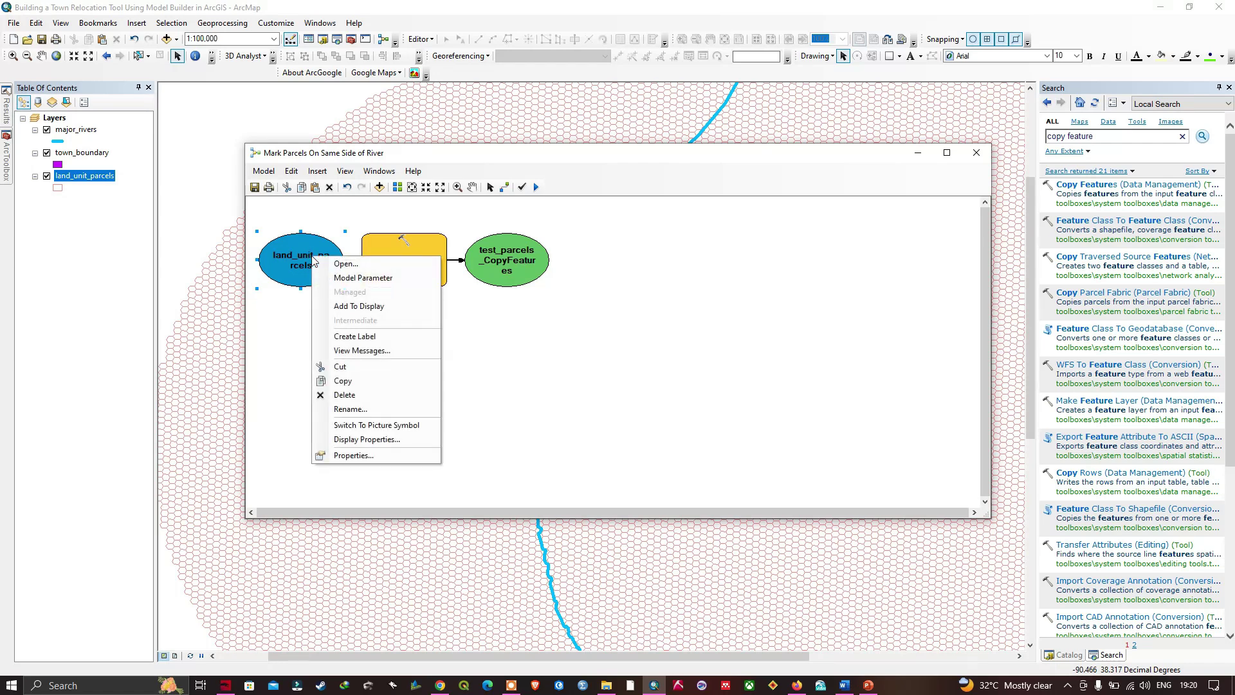
left_click(351, 394)
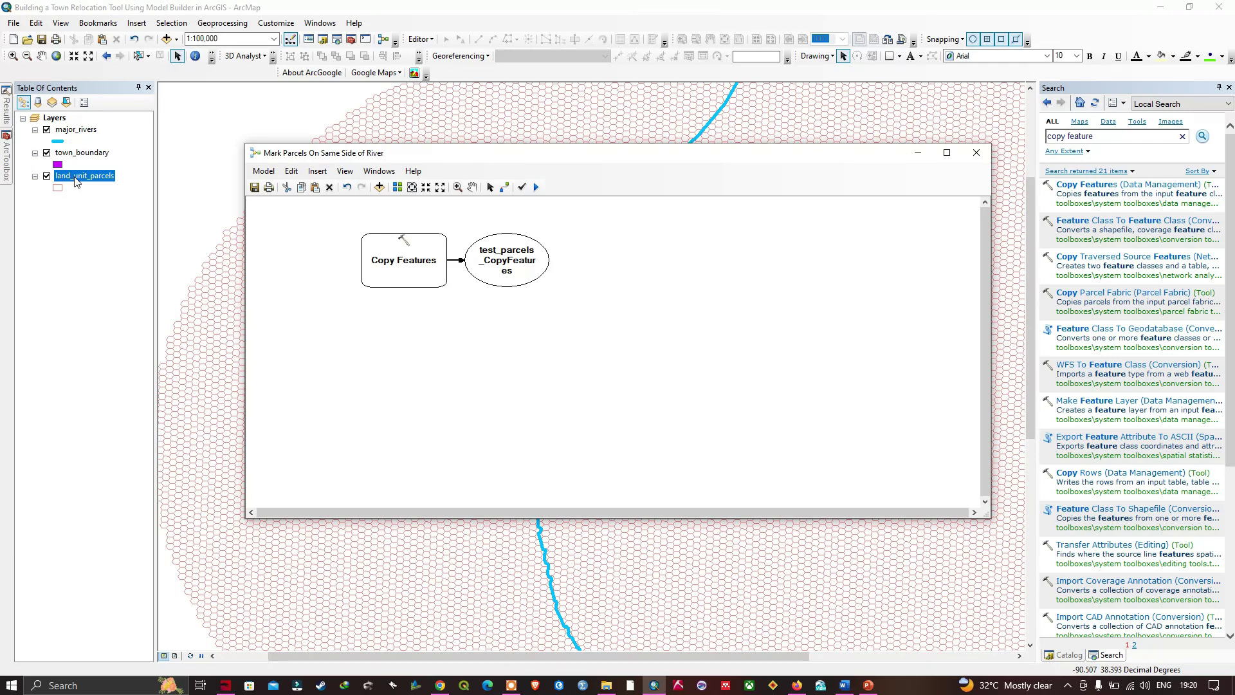
left_click_drag(80, 182, 306, 248)
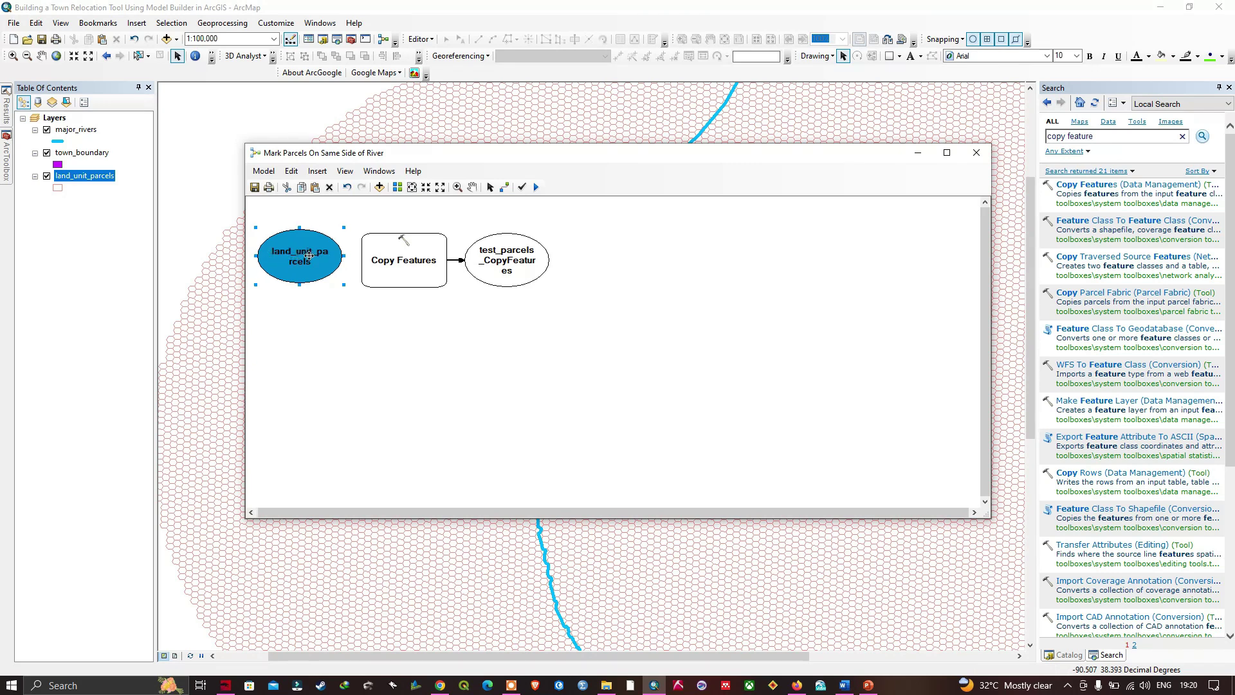
- Connect the land_unit_parcels variable to the Copy Features tool as its Input Features
mouse_move(394, 256)
left_click(504, 188)
left_click_drag(326, 254, 375, 260)
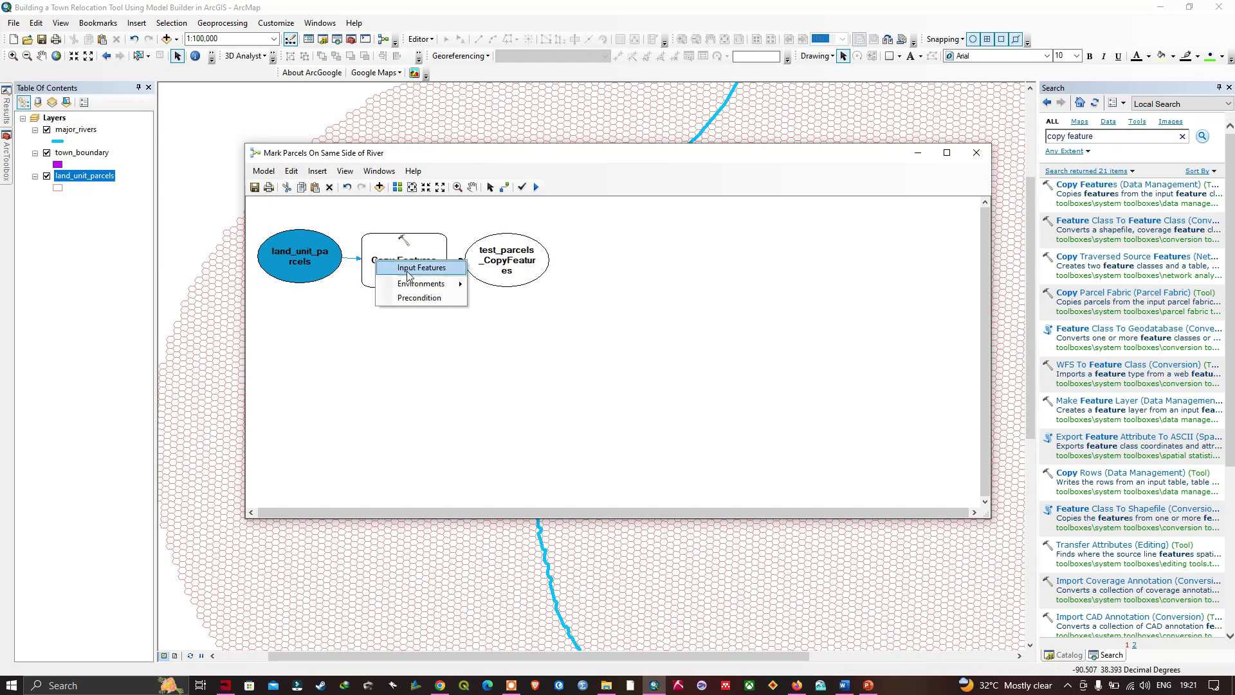
left_click(407, 268)
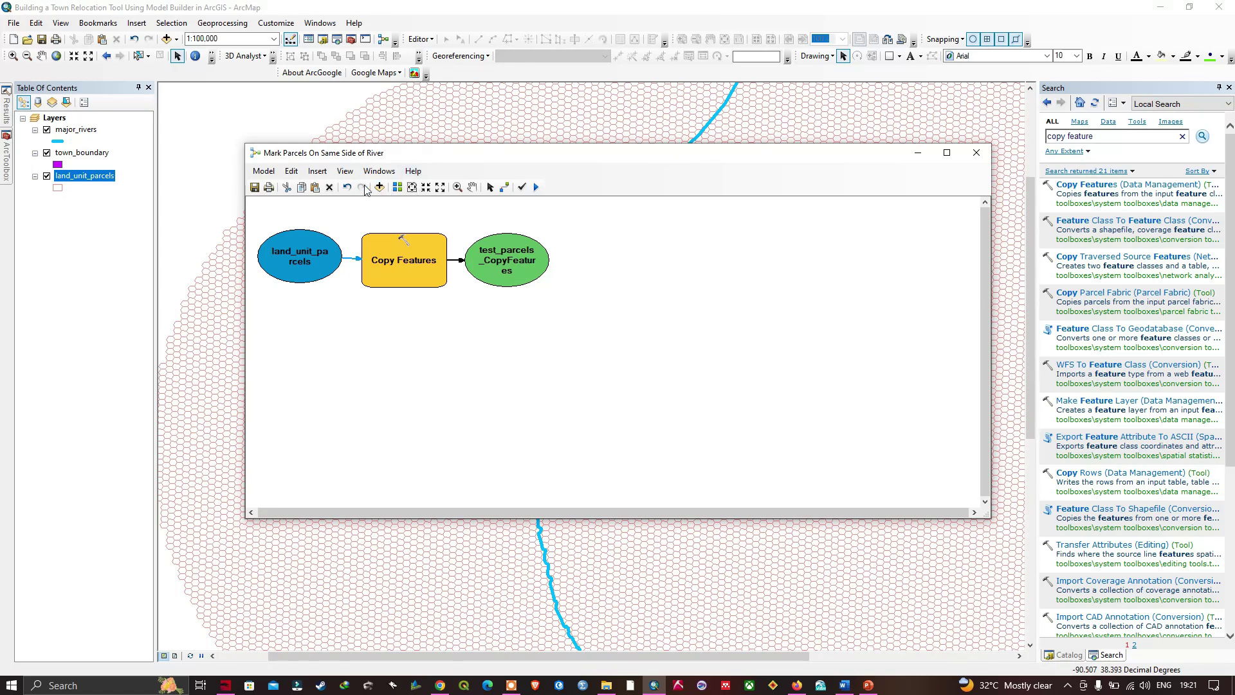
- Check the input and output parameters of the connected Copy Features tool
left_click(490, 186)
left_click(395, 267)
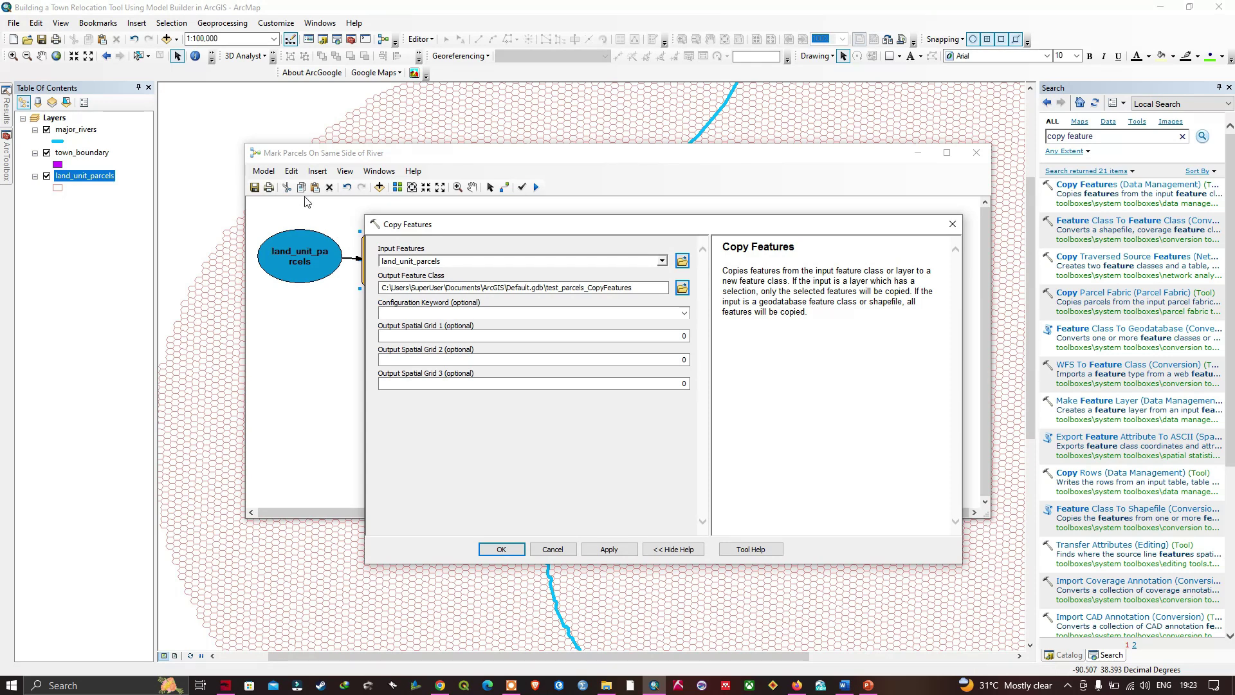
left_click(502, 549)
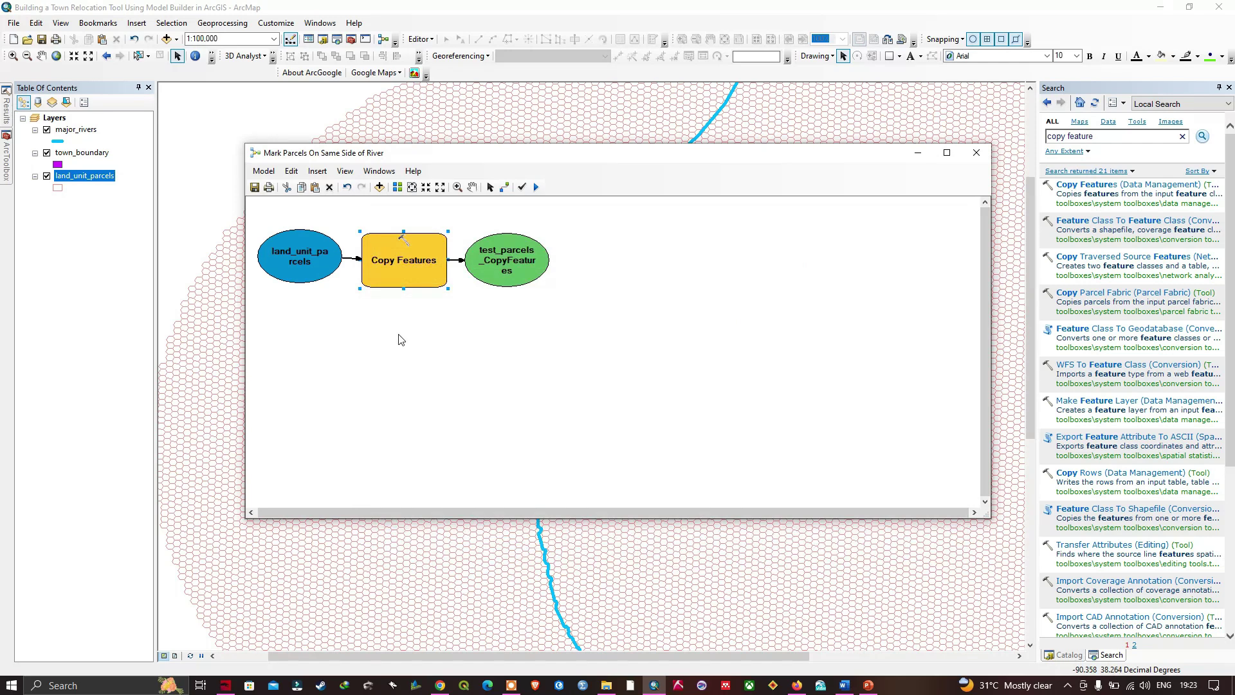
- Examine the connection options offered between land_unit_parcels and Copy Features, including the available environment settings, without adding a connection
left_click(506, 187)
left_click(324, 268)
left_click(368, 271)
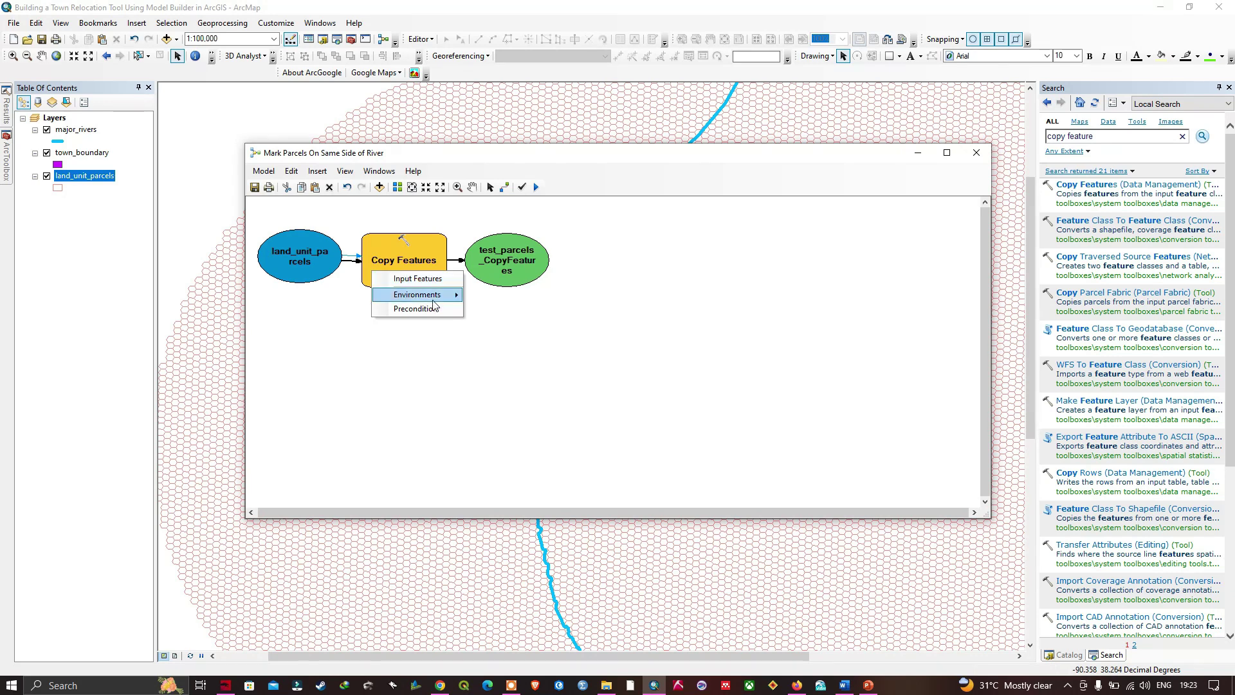
mouse_move(435, 301)
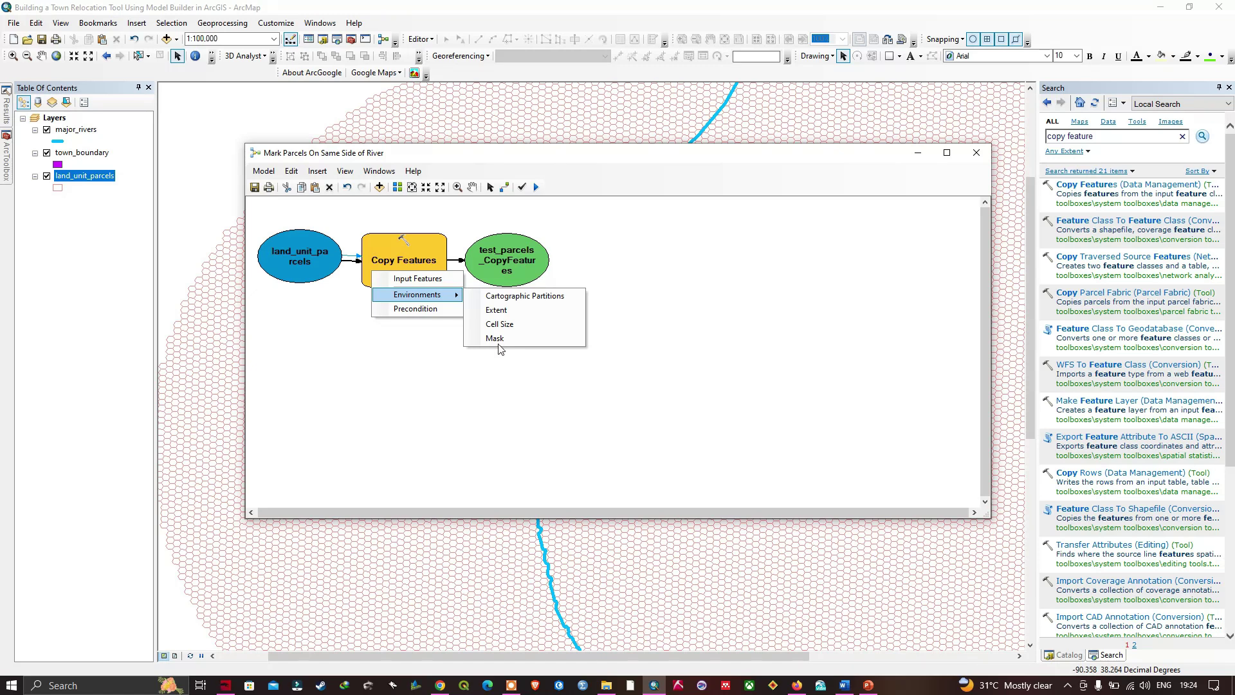
left_click(491, 187)
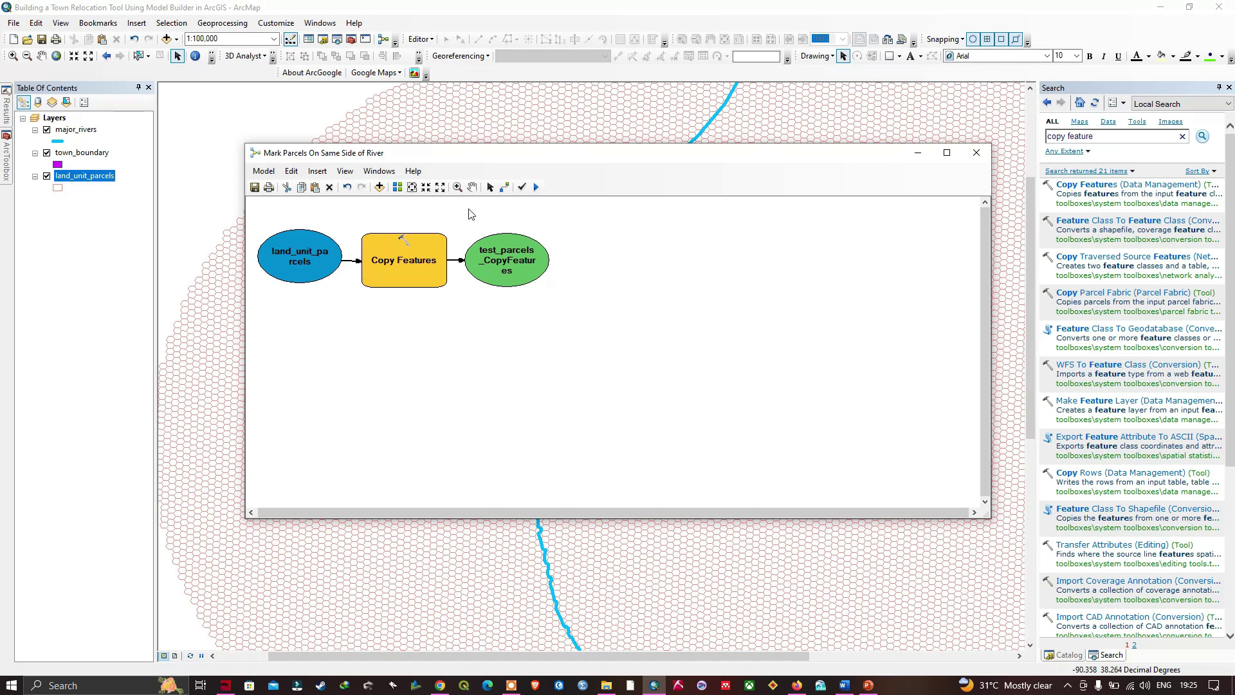
left_click(505, 187)
left_click_drag(332, 258, 371, 259)
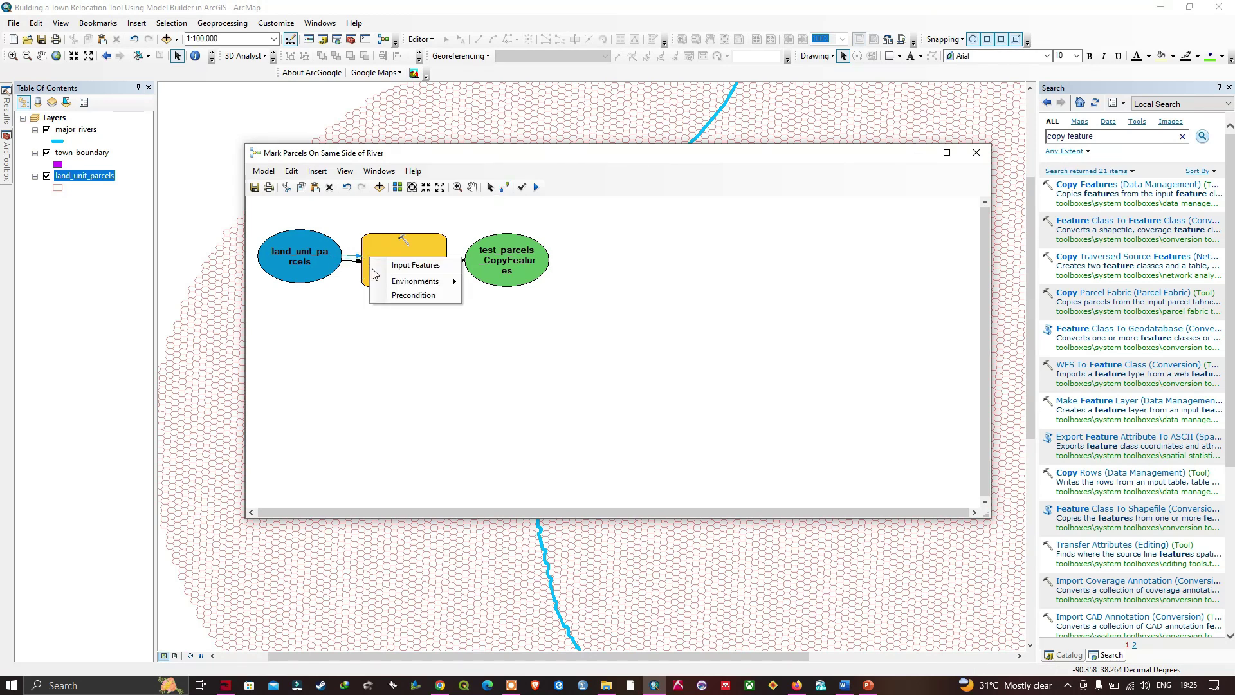
left_click(449, 307)
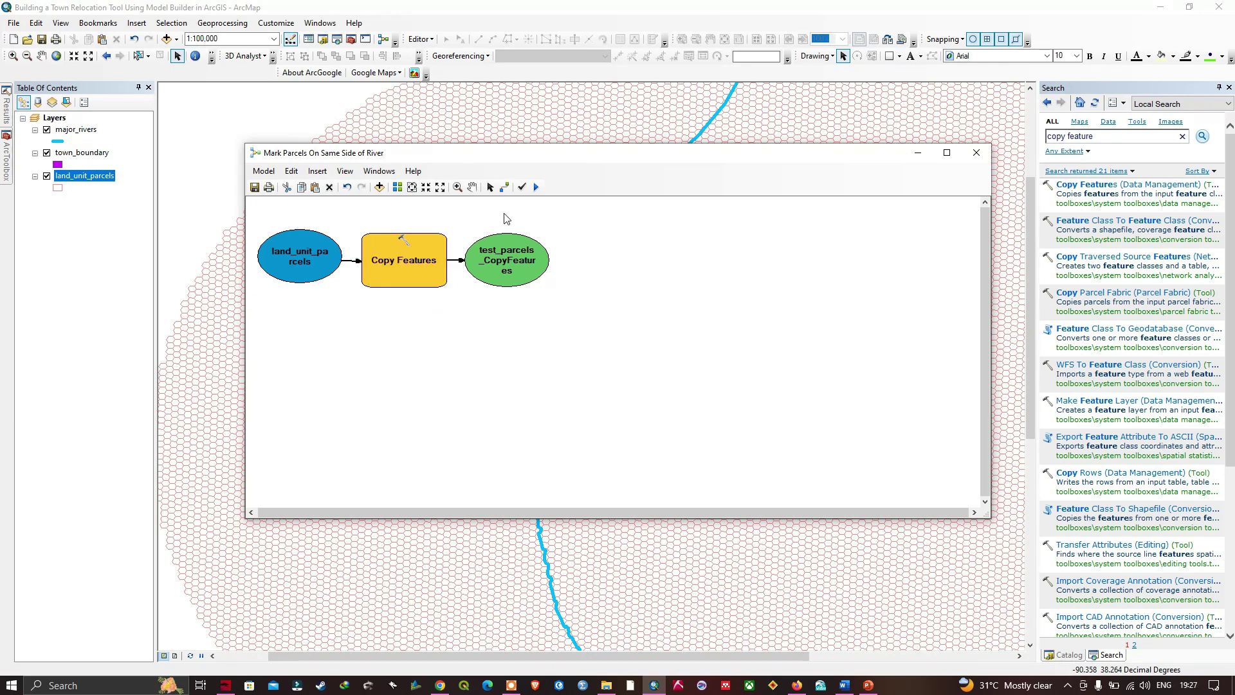
- Create a label for the Copy Features tool and place it just above the tool
right_click(422, 256)
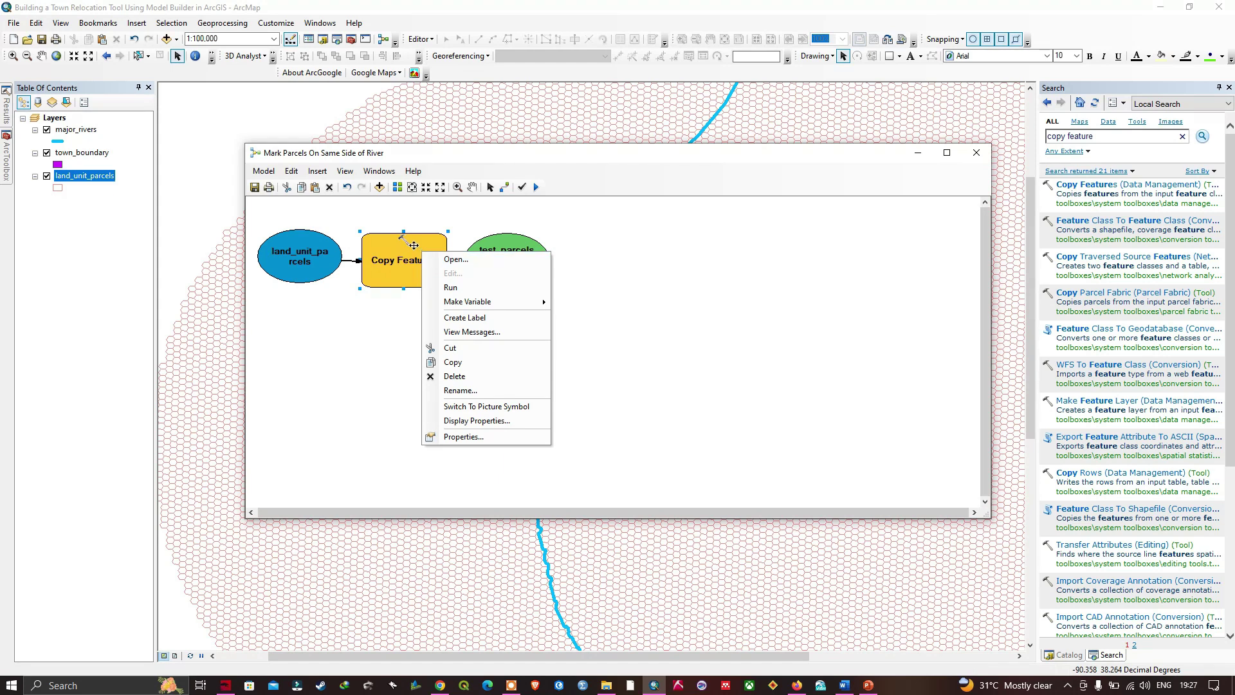
right_click(414, 245)
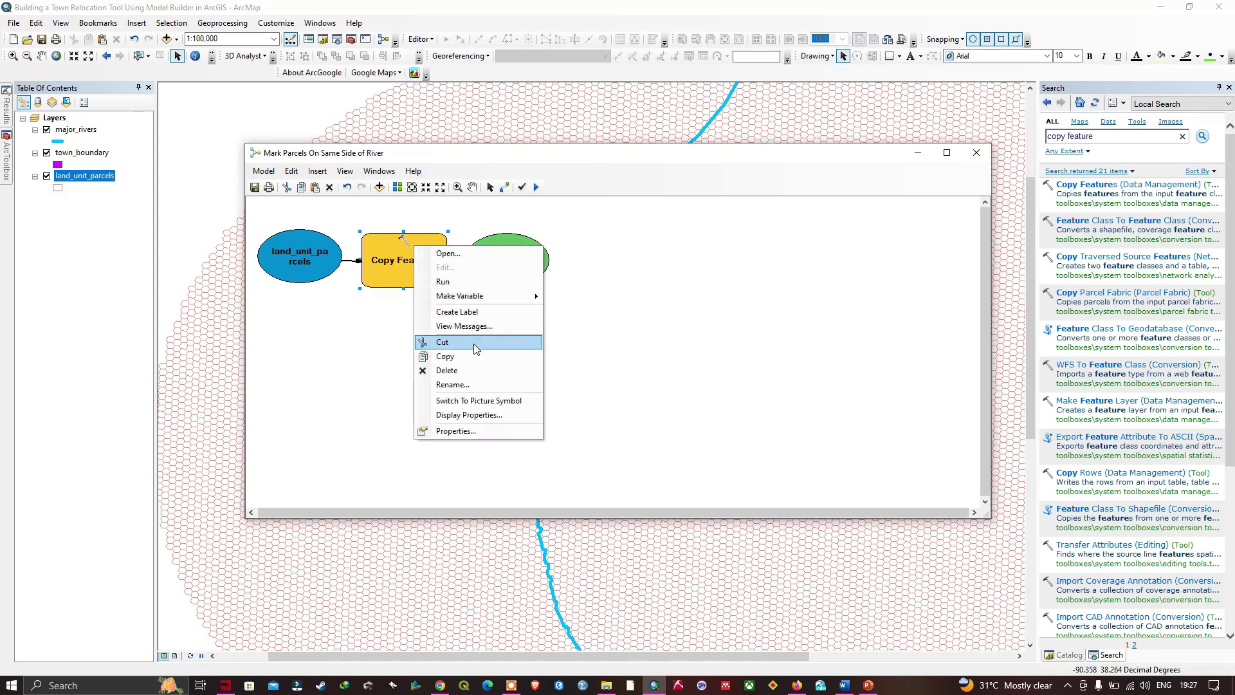
left_click(465, 313)
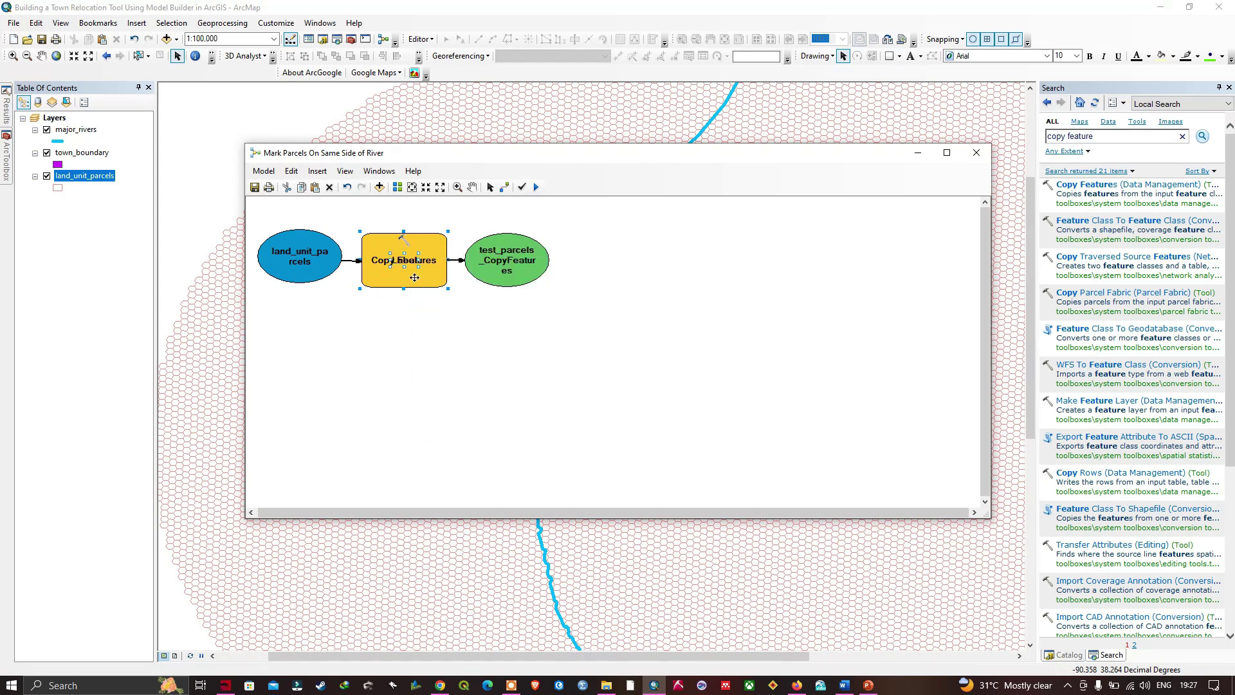
left_click_drag(410, 261, 414, 220)
left_click(440, 225)
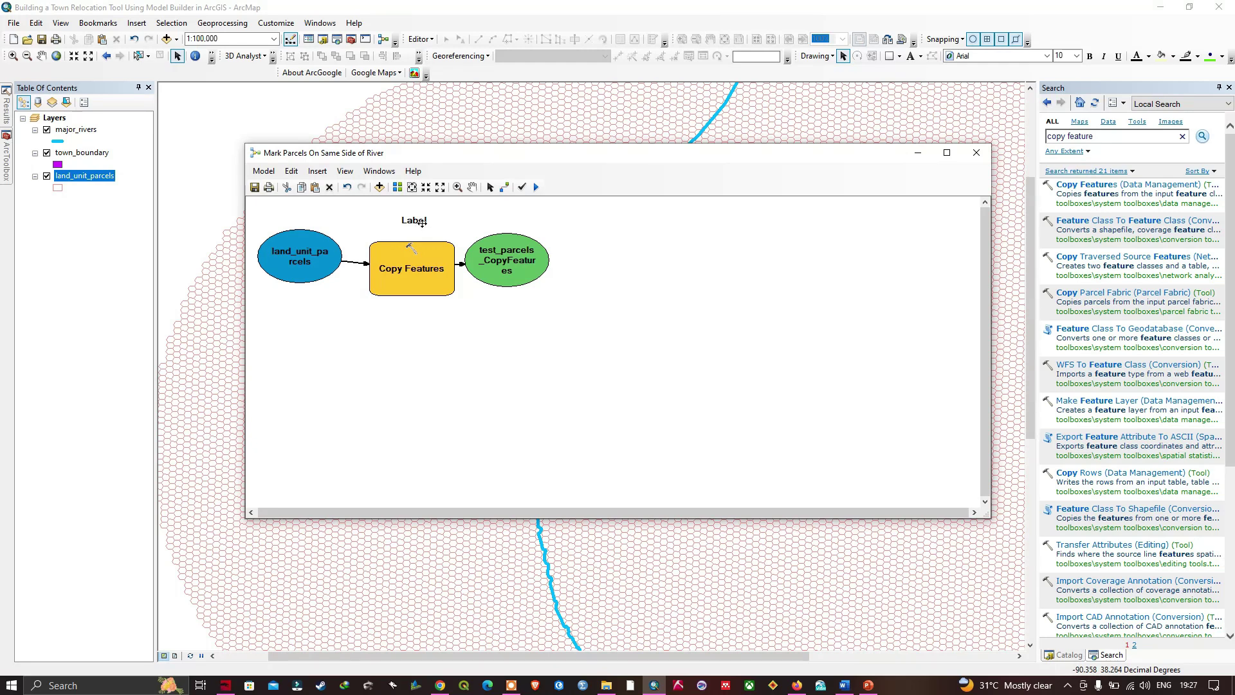
- Change the label's text to "copying data to allow for multiple testing runs"
right_click(417, 220)
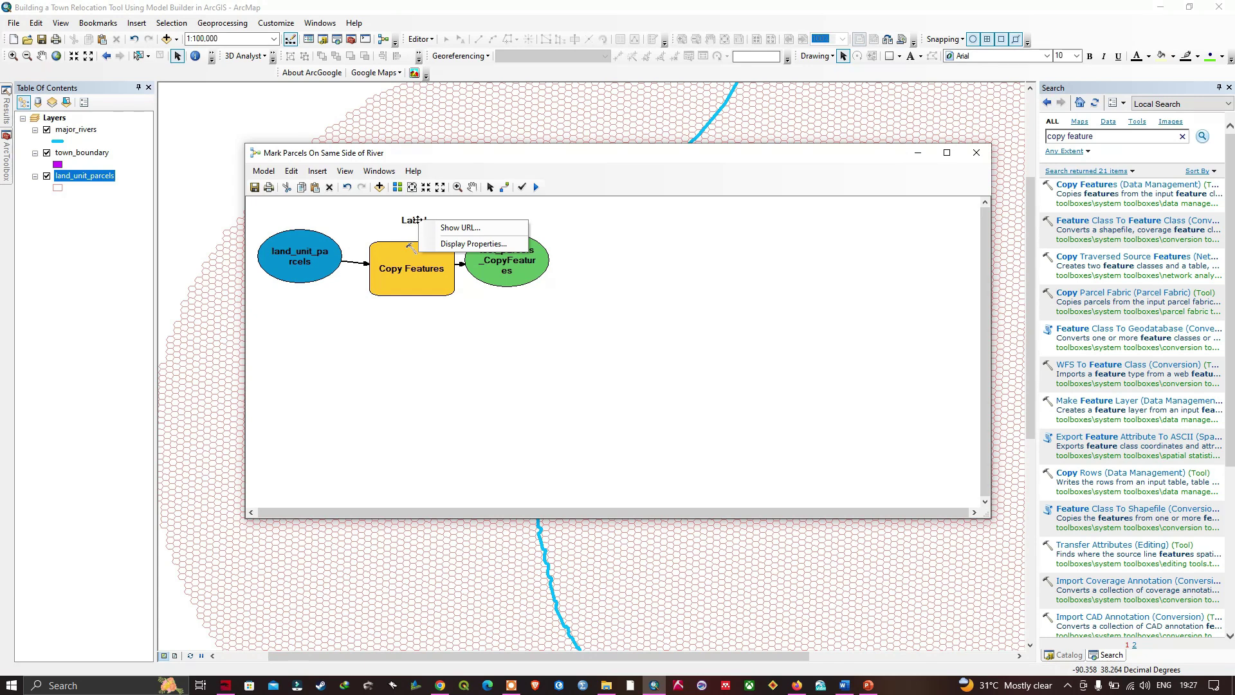
left_click(414, 220)
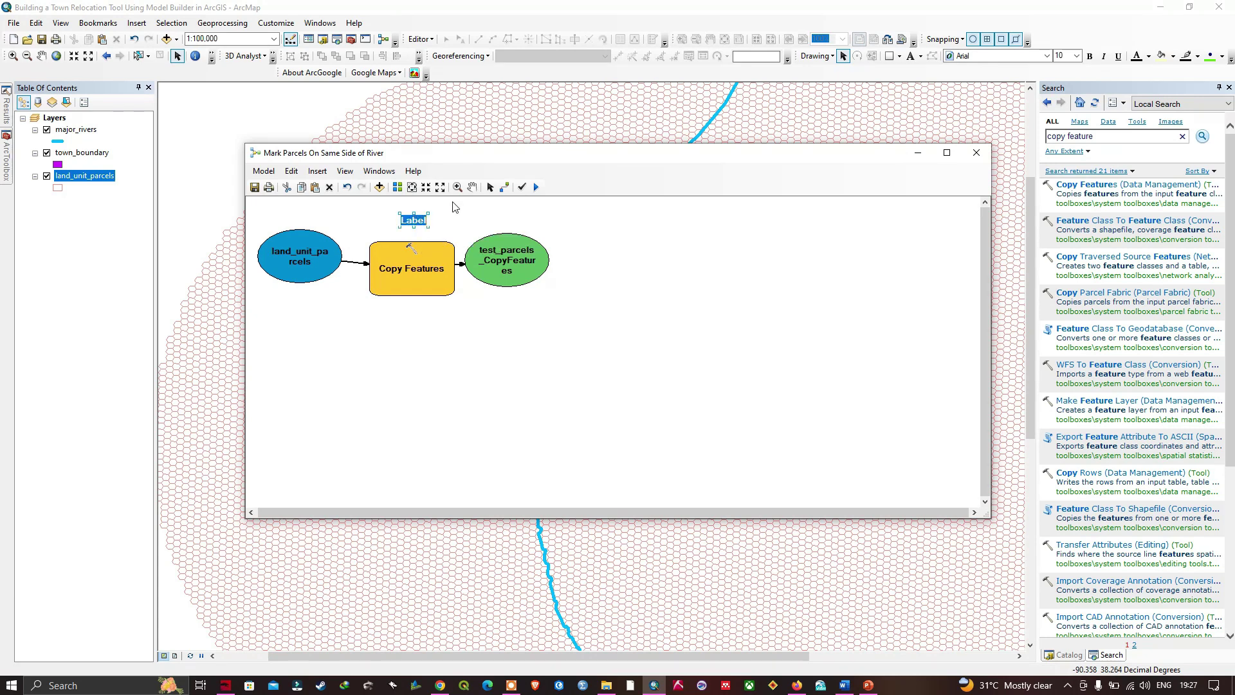
key("BackSpace")
type("copying data to allow for multiple testing runs")
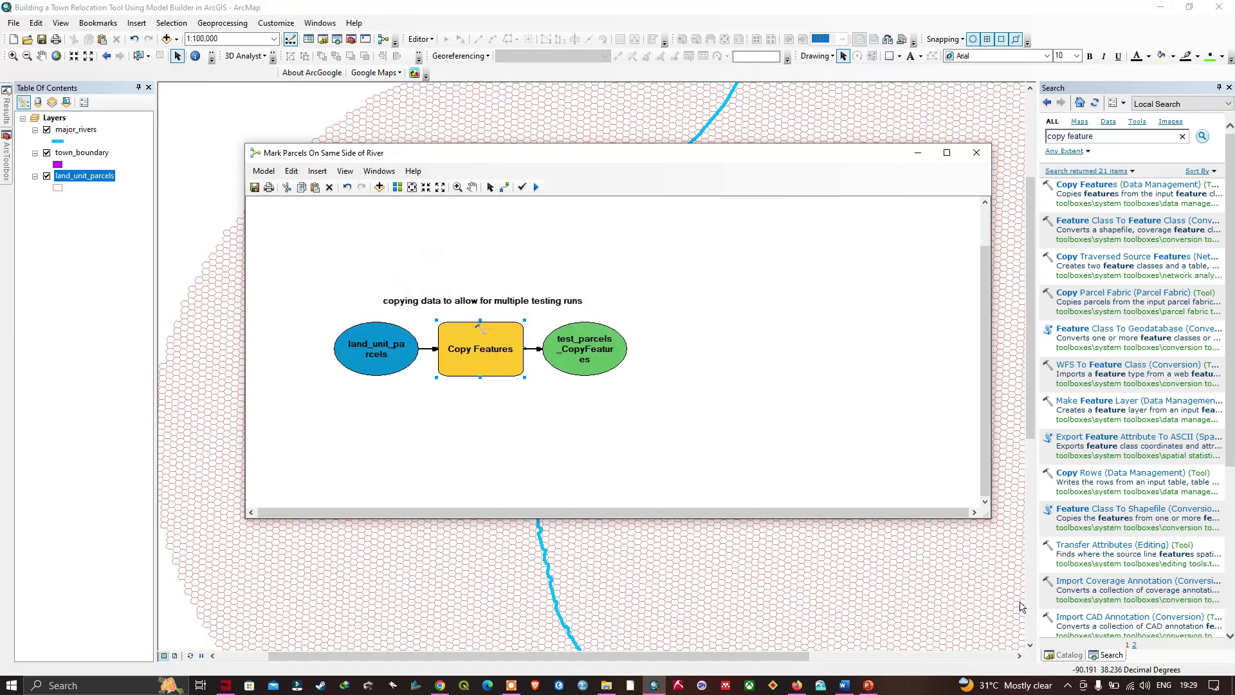
- Rename the output variable of Copy Features to Copied_Parcel_Layer
right_click(590, 348)
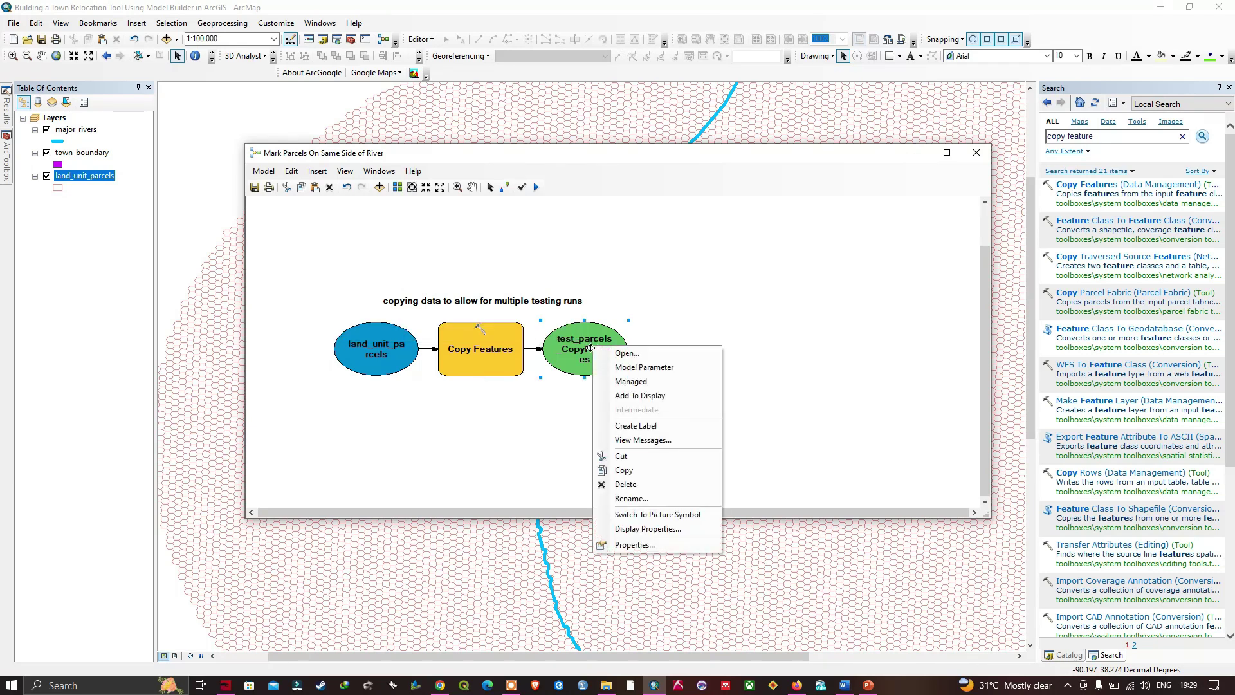
left_click(663, 499)
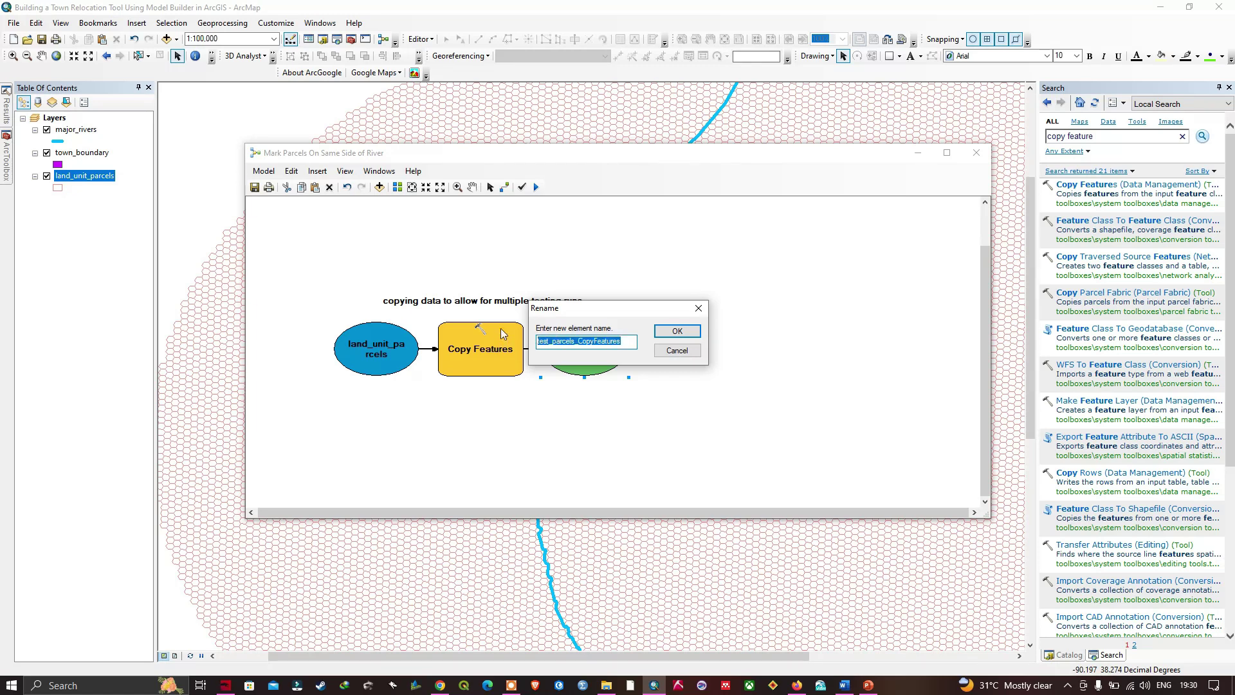
key("BackSpace")
type("Copied")
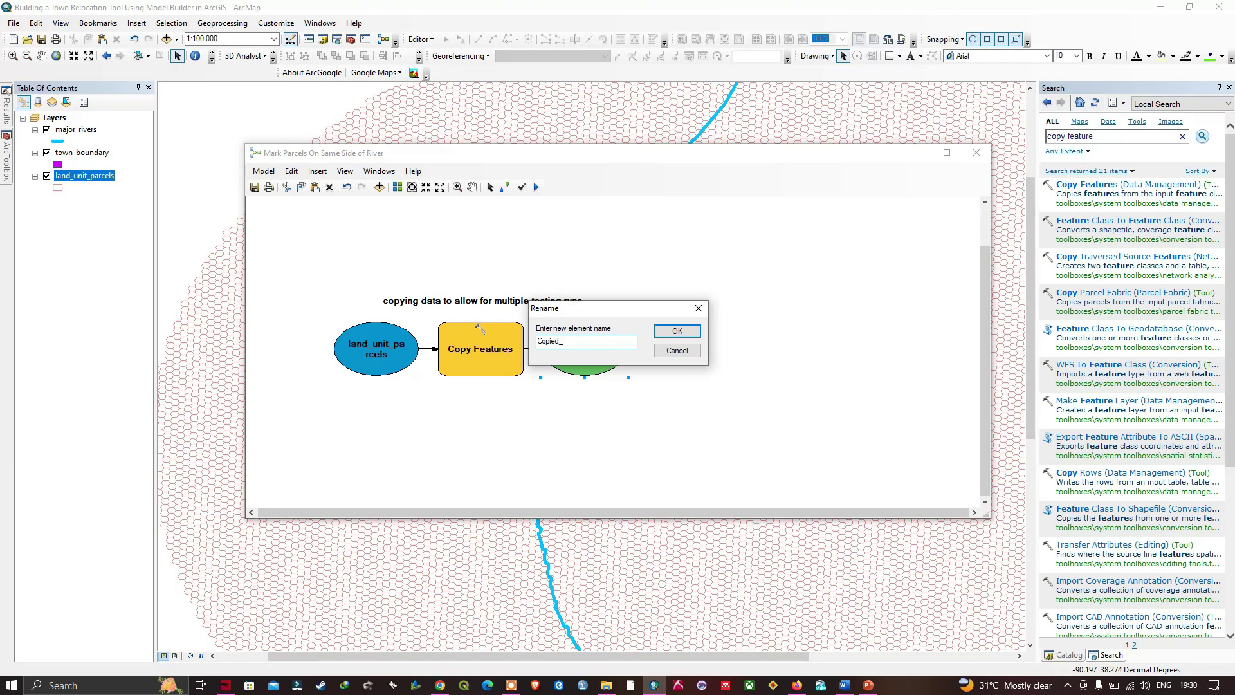
type("_Parcel_Layer")
left_click(677, 331)
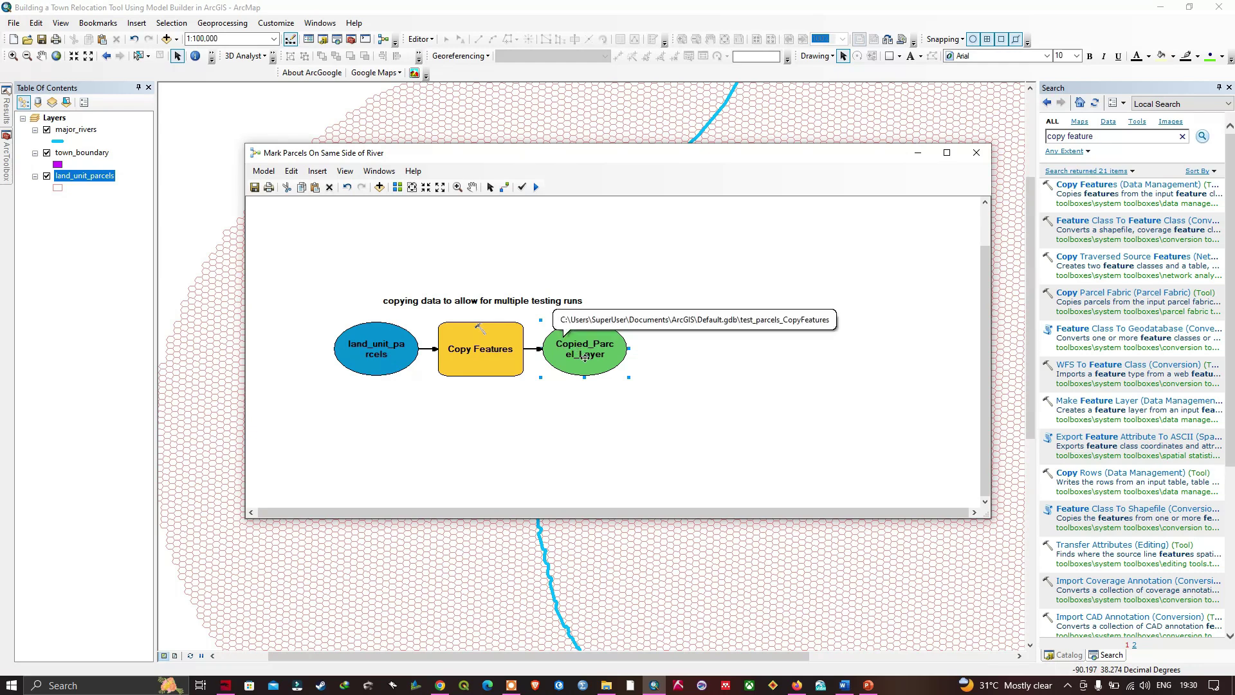
left_click(577, 412)
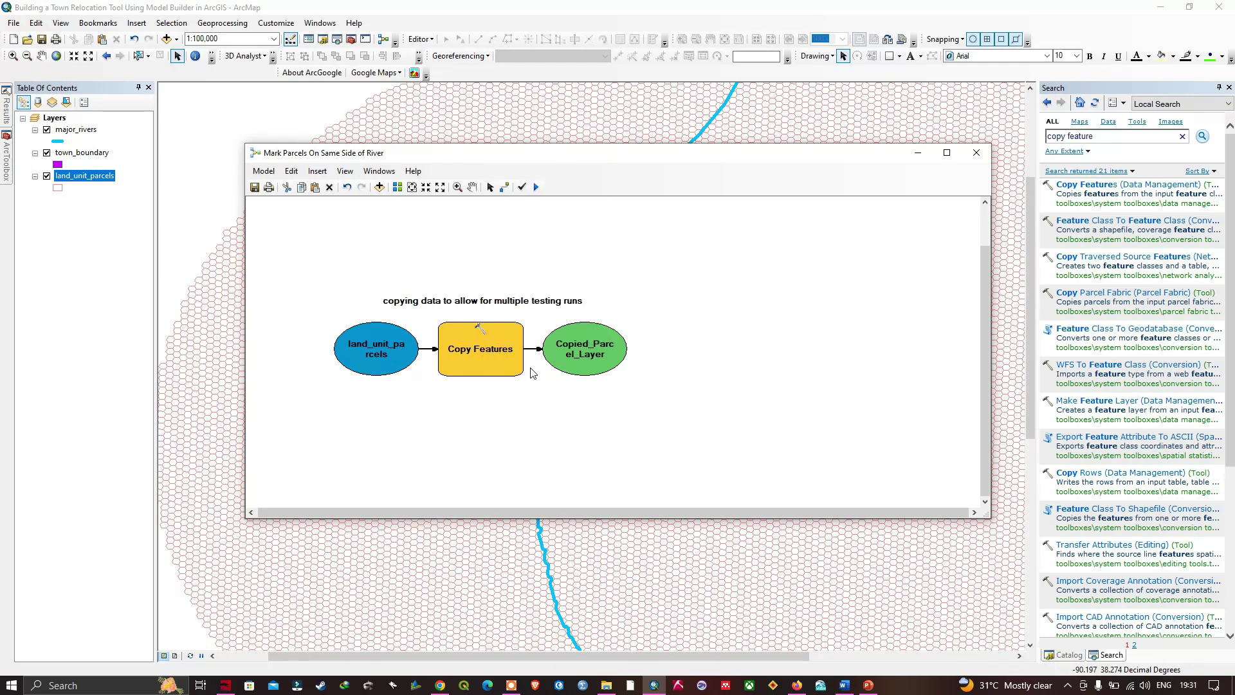
- Set the output feature class name of Copy Features to Copied_Parcel_Layer in Default.gdb
double_click(480, 345)
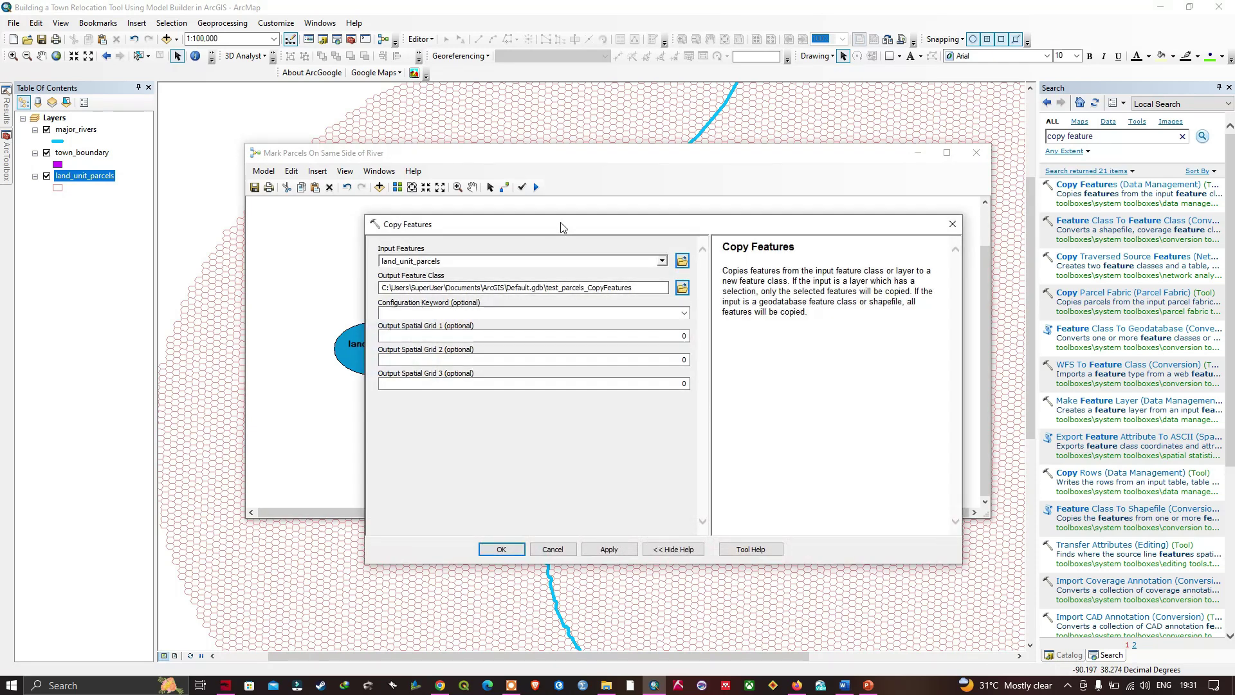
left_click_drag(551, 218, 158, 161)
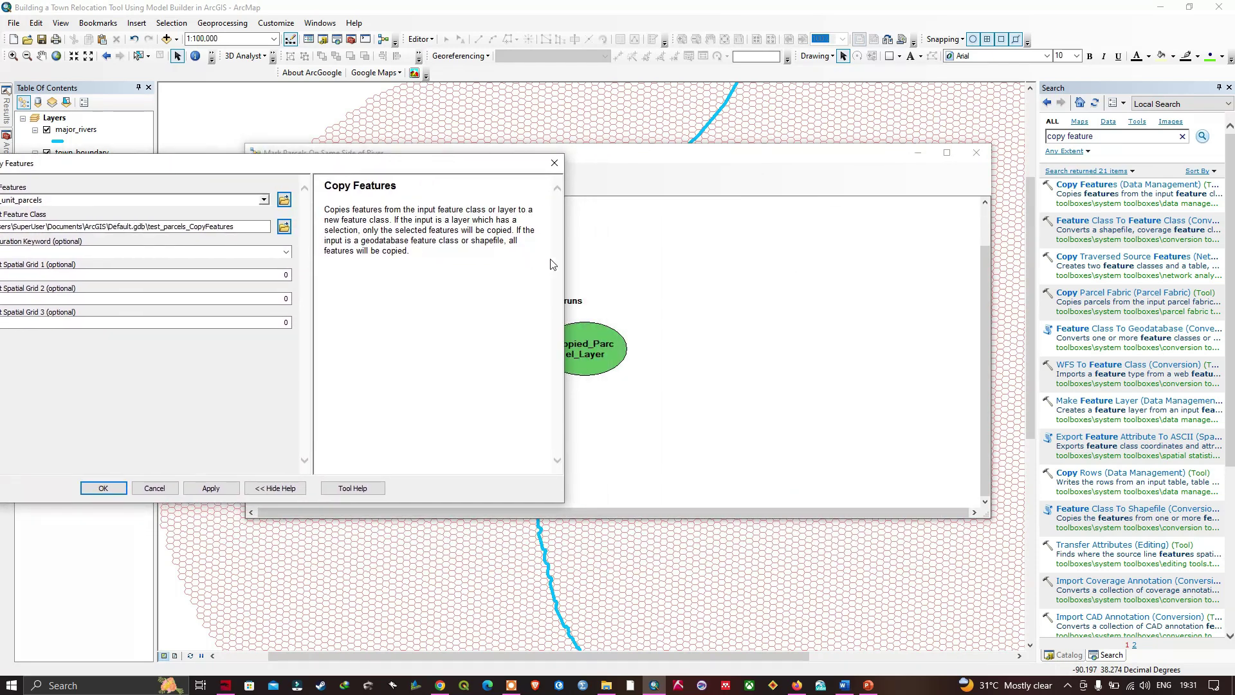
left_click_drag(565, 261, 456, 260)
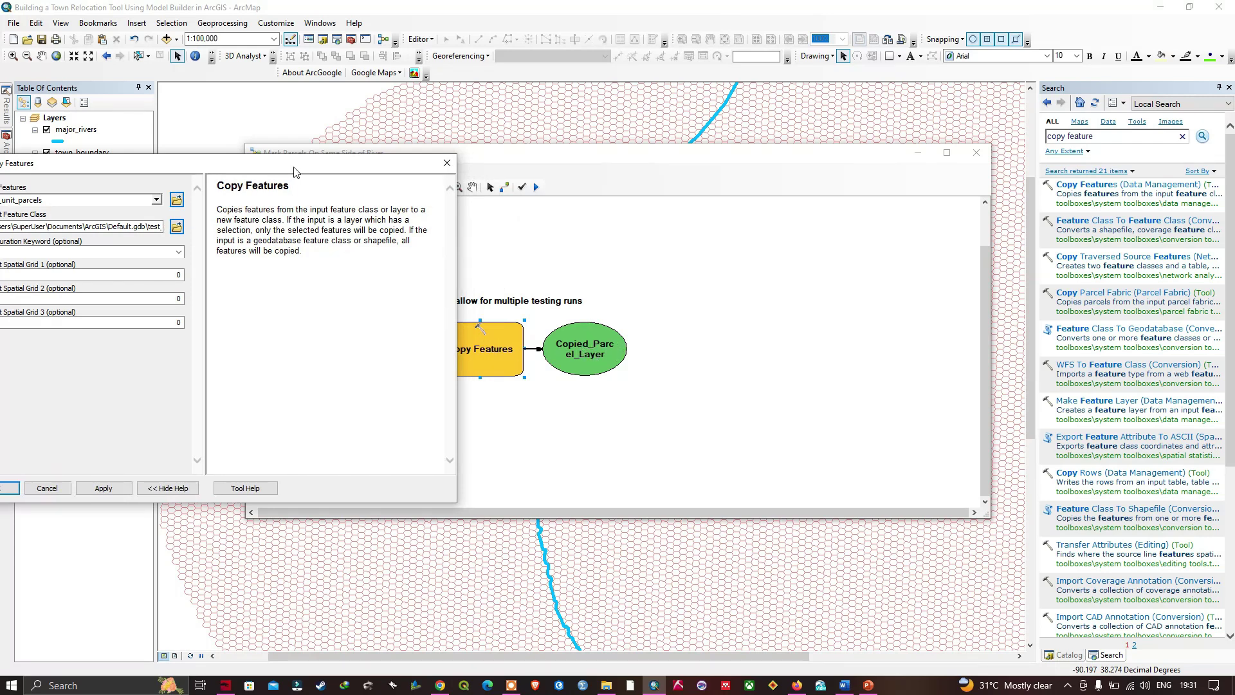
left_click_drag(294, 168, 352, 154)
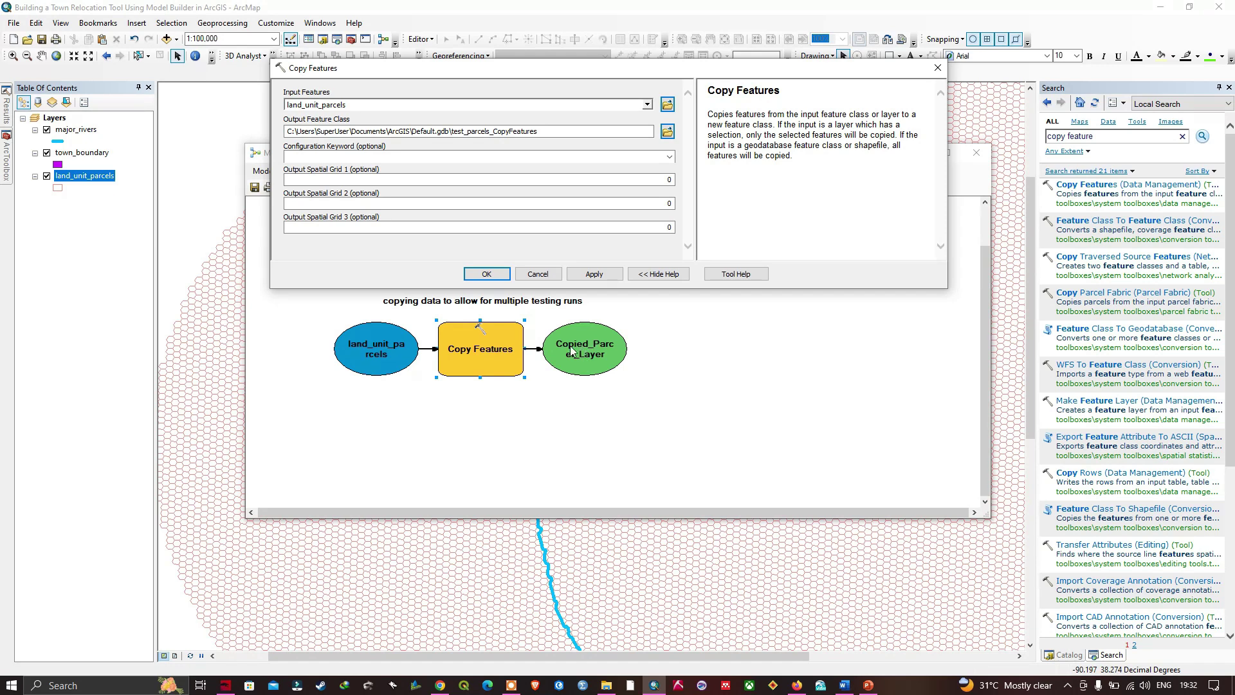
left_click_drag(539, 132, 455, 129)
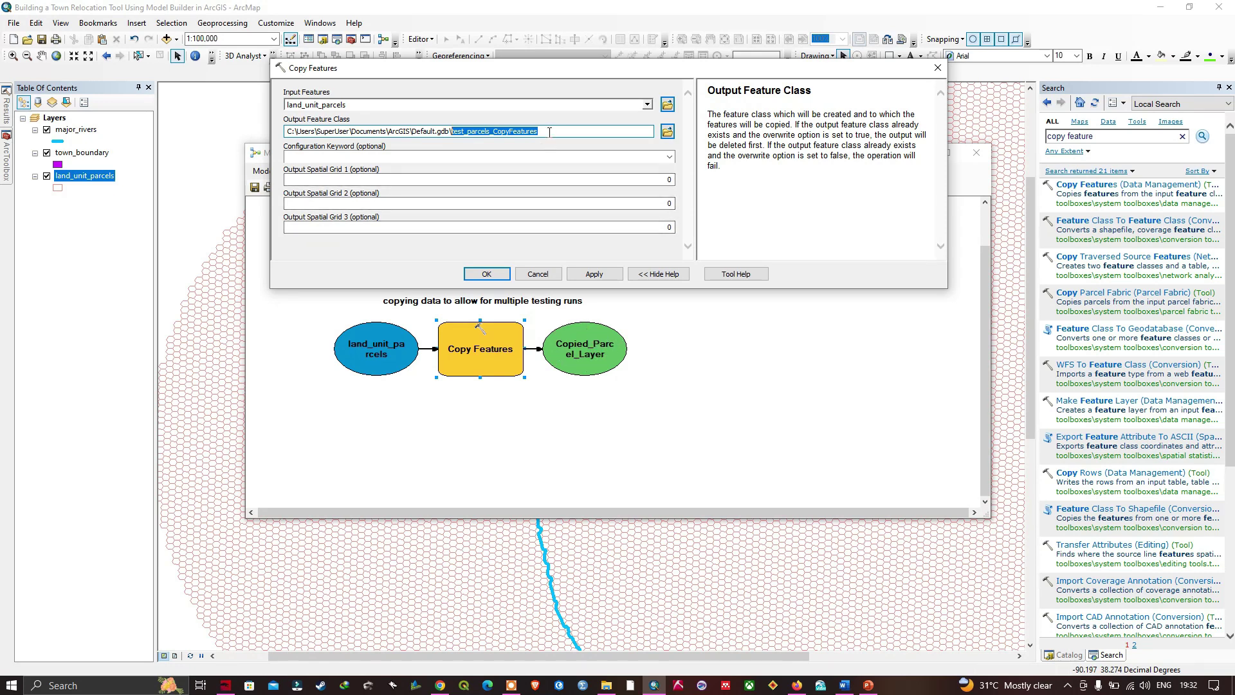
type("Copied_Parcel_Layer")
left_click_drag(575, 72, 572, 75)
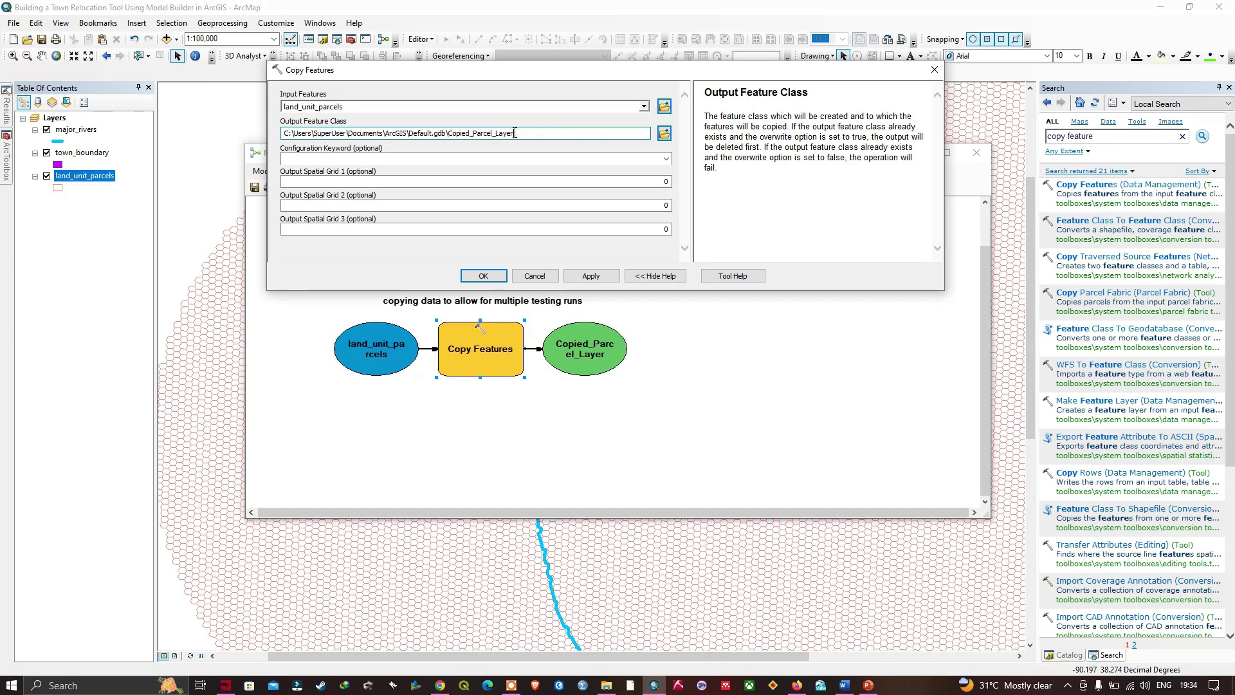
left_click_drag(515, 133, 449, 131)
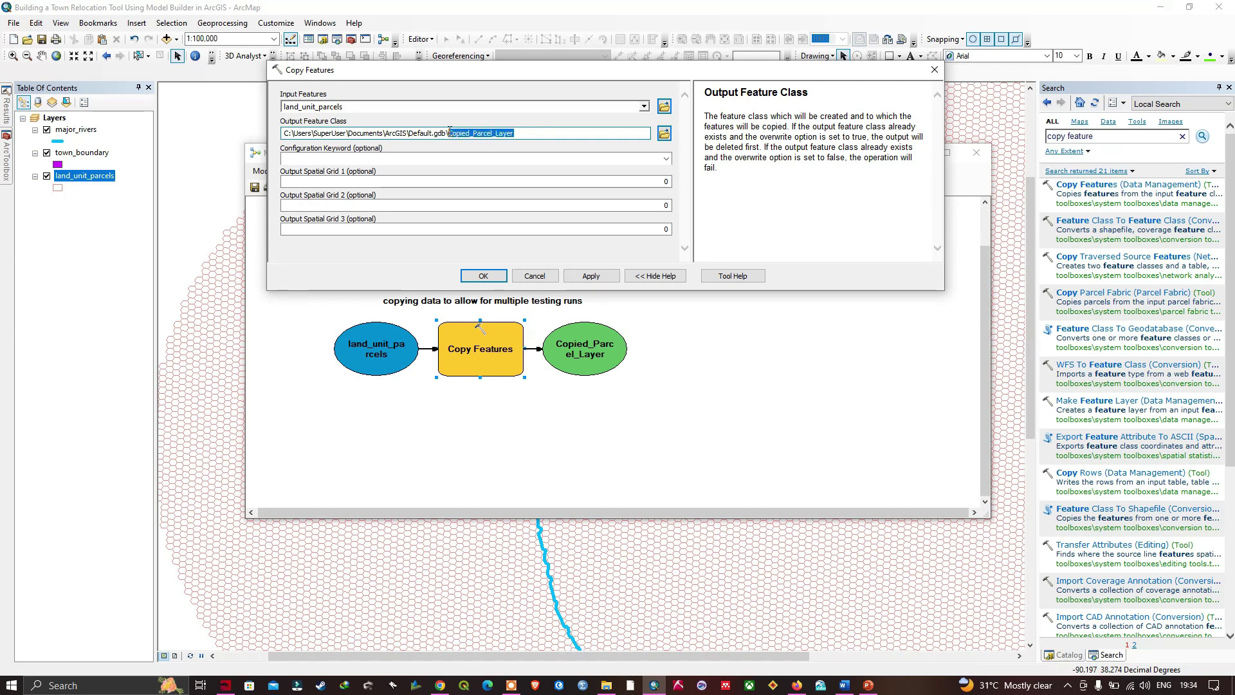
left_click(523, 136)
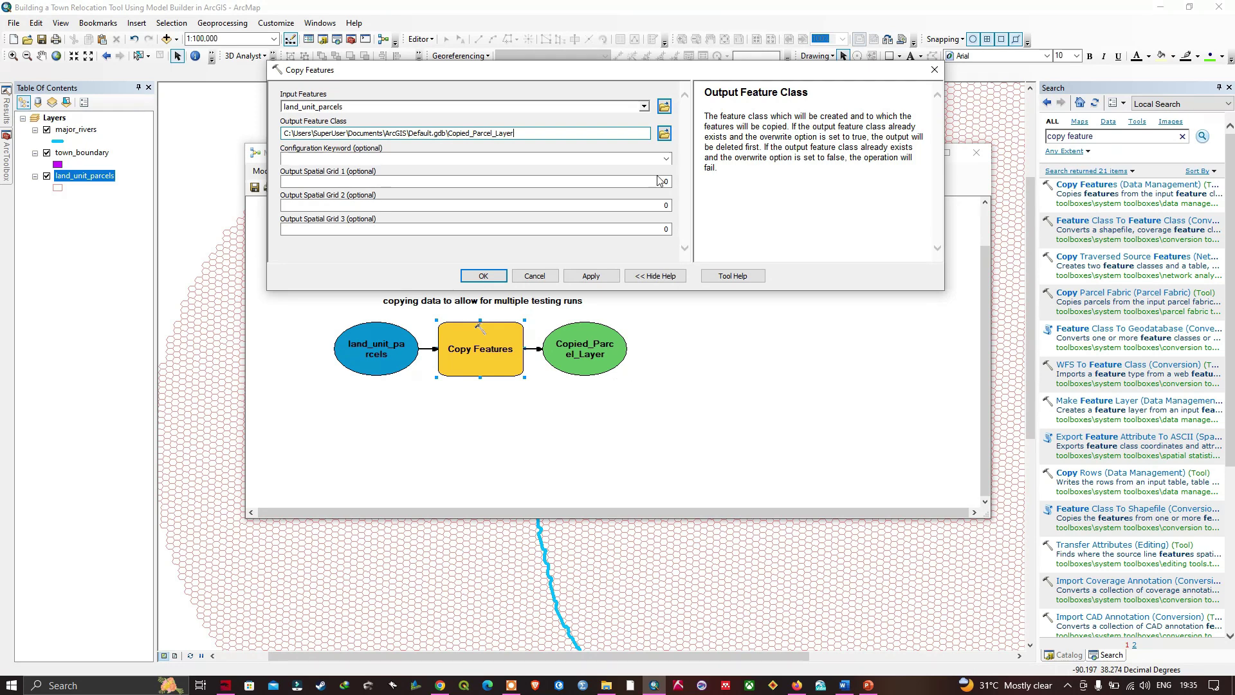
left_click(494, 284)
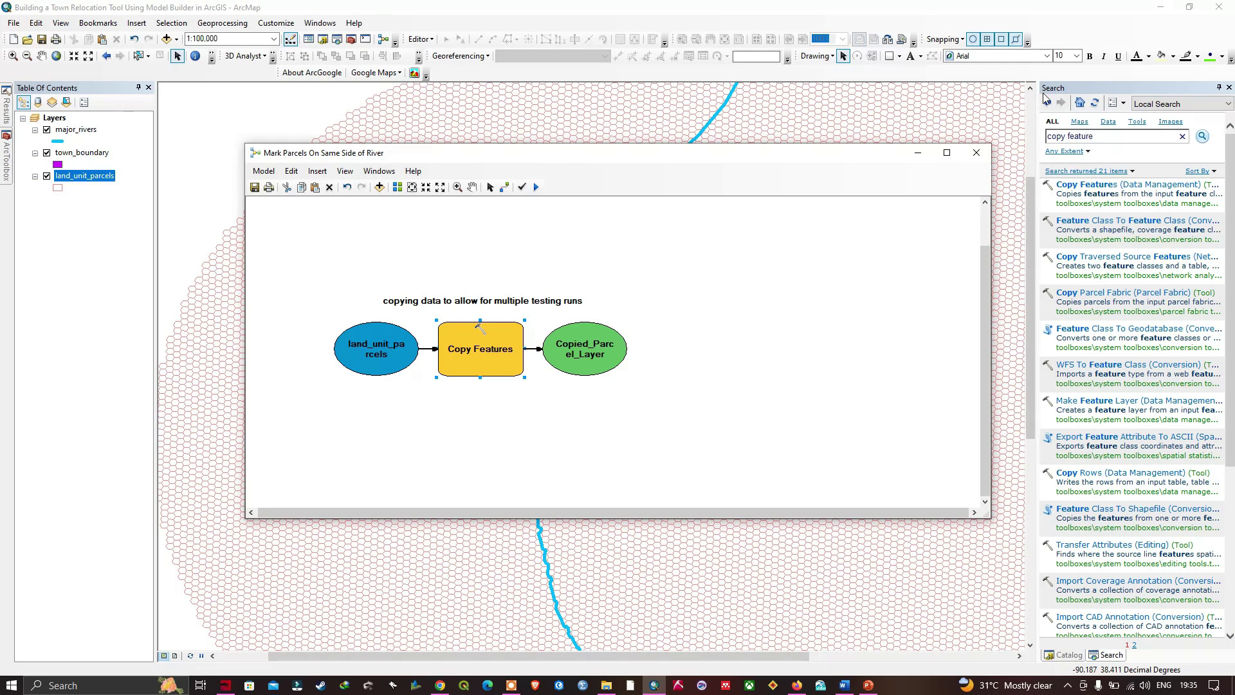
- Search the tools for "Add field" and add the Add Field (Data Management) tool to the model beside Copied_Parcel_Layer
left_click_drag(1097, 137, 1049, 138)
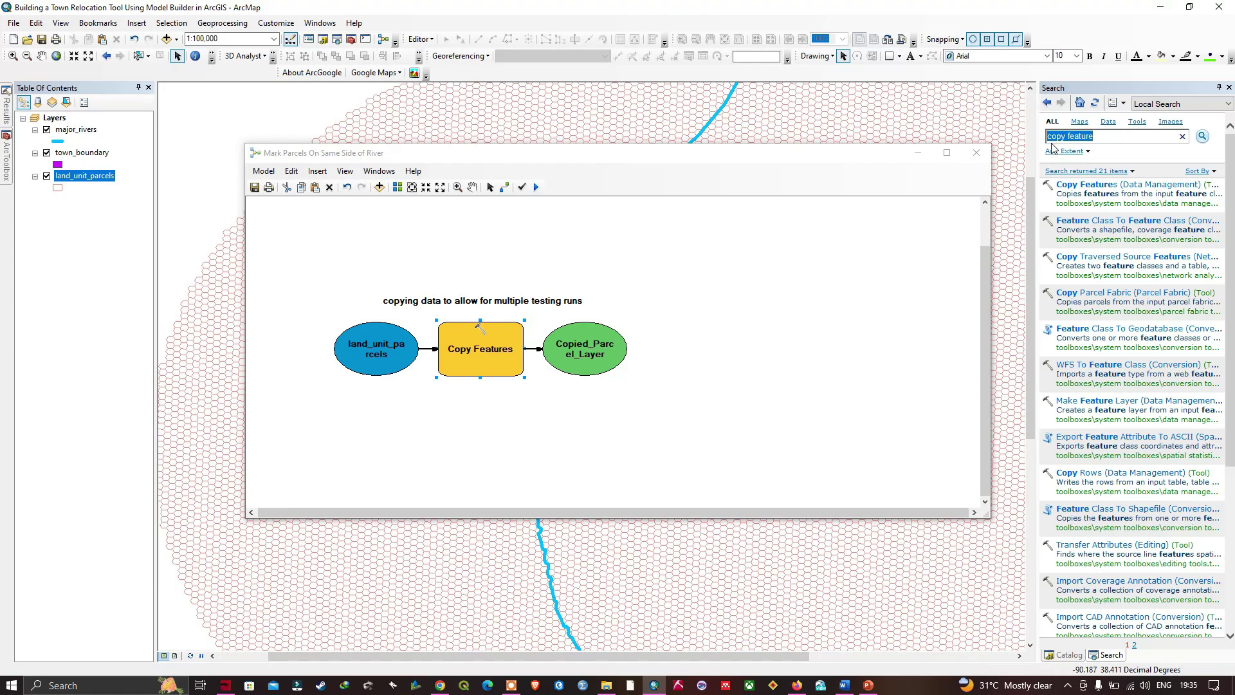
key("BackSpace")
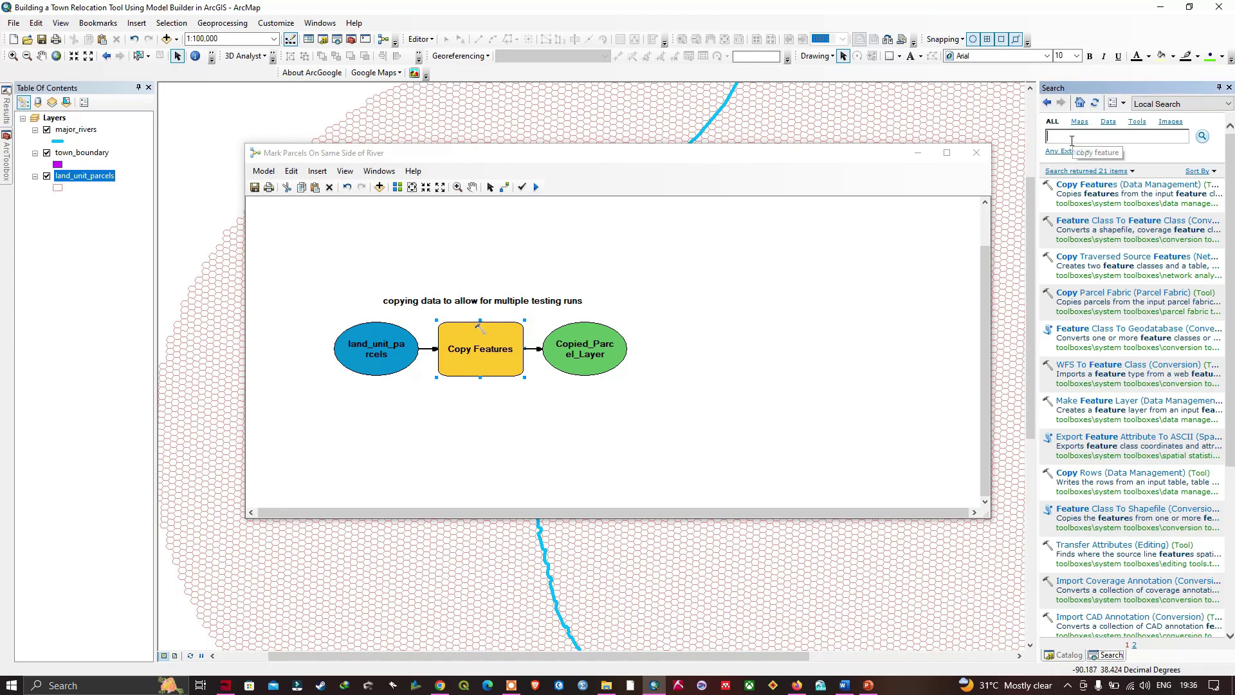
type("Add field")
left_click(1203, 137)
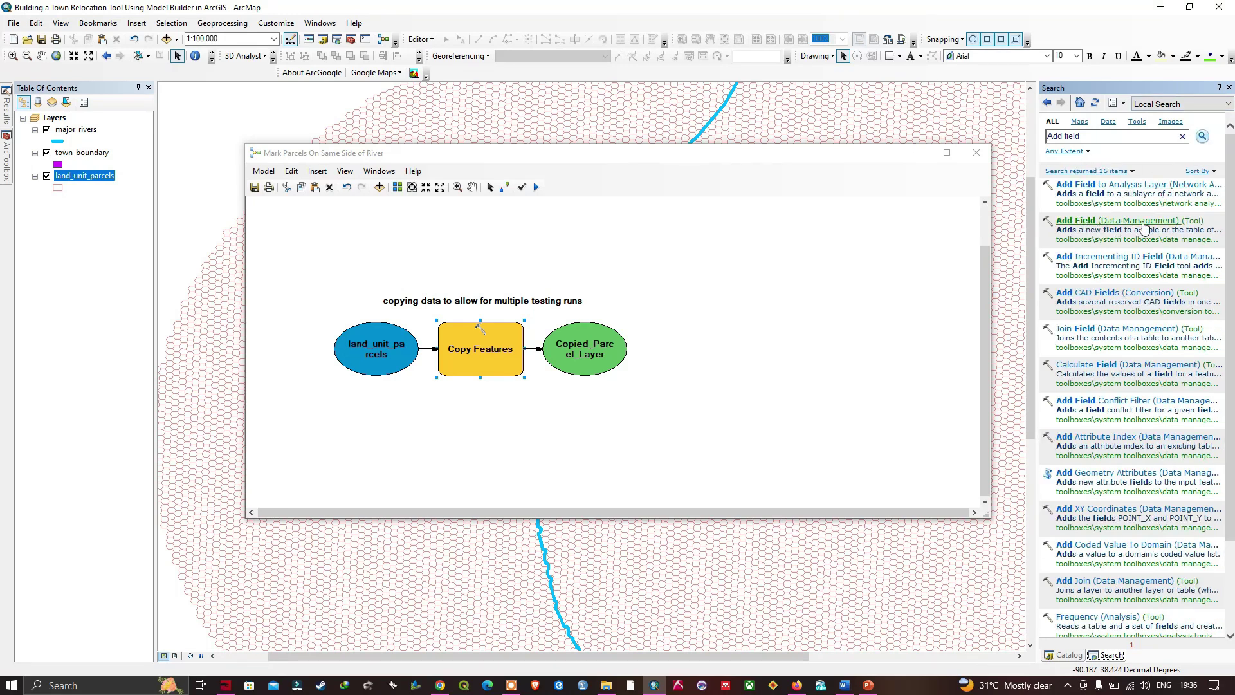
left_click_drag(1114, 228, 722, 329)
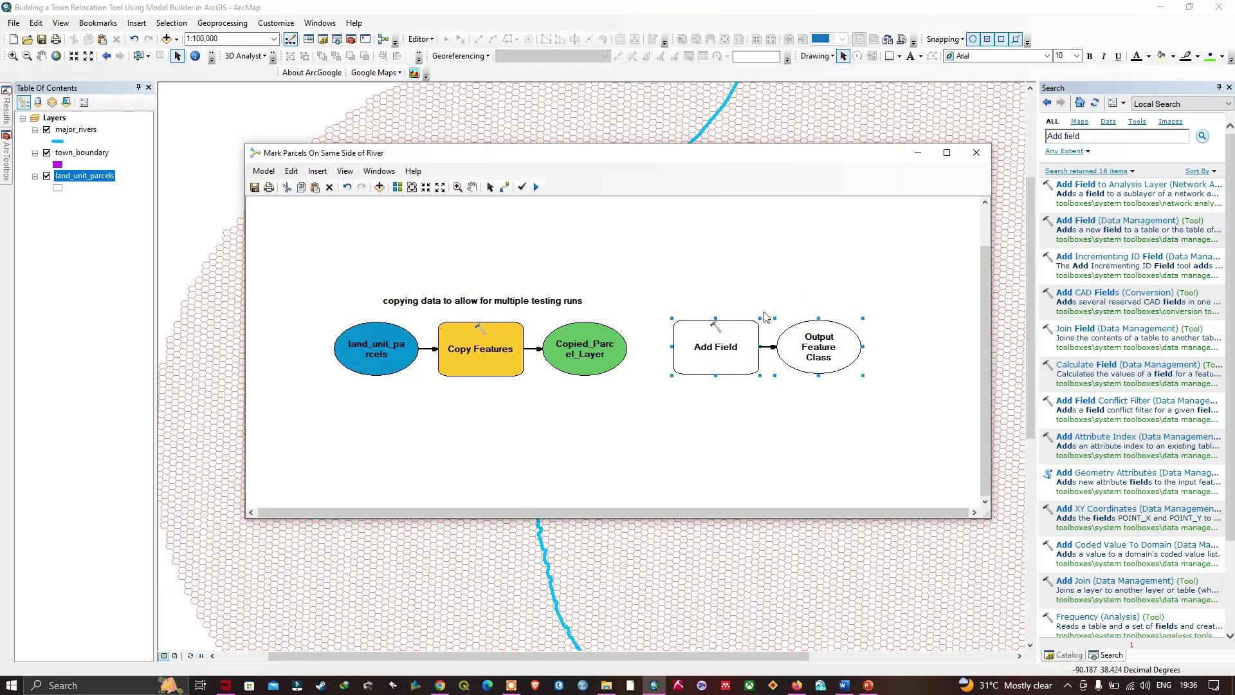
- Review all parameters of the Add Field tool in an enlarged dialog, leaving them unset
double_click(725, 337)
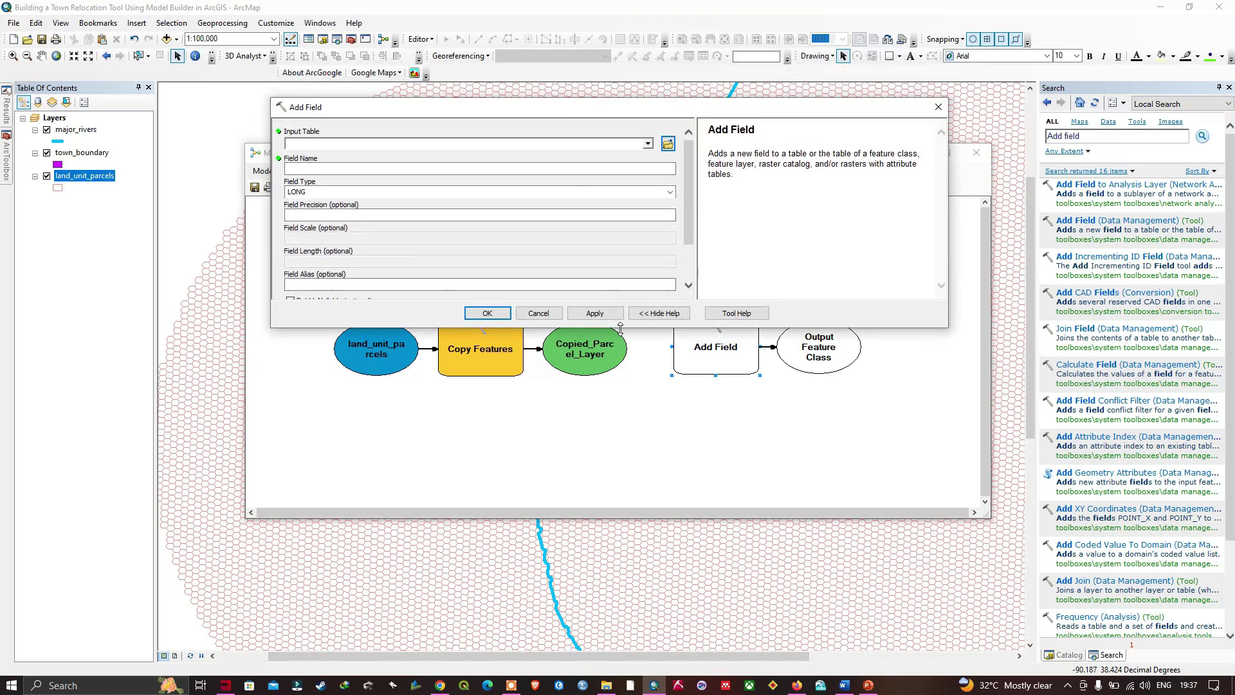
left_click_drag(620, 330, 626, 475)
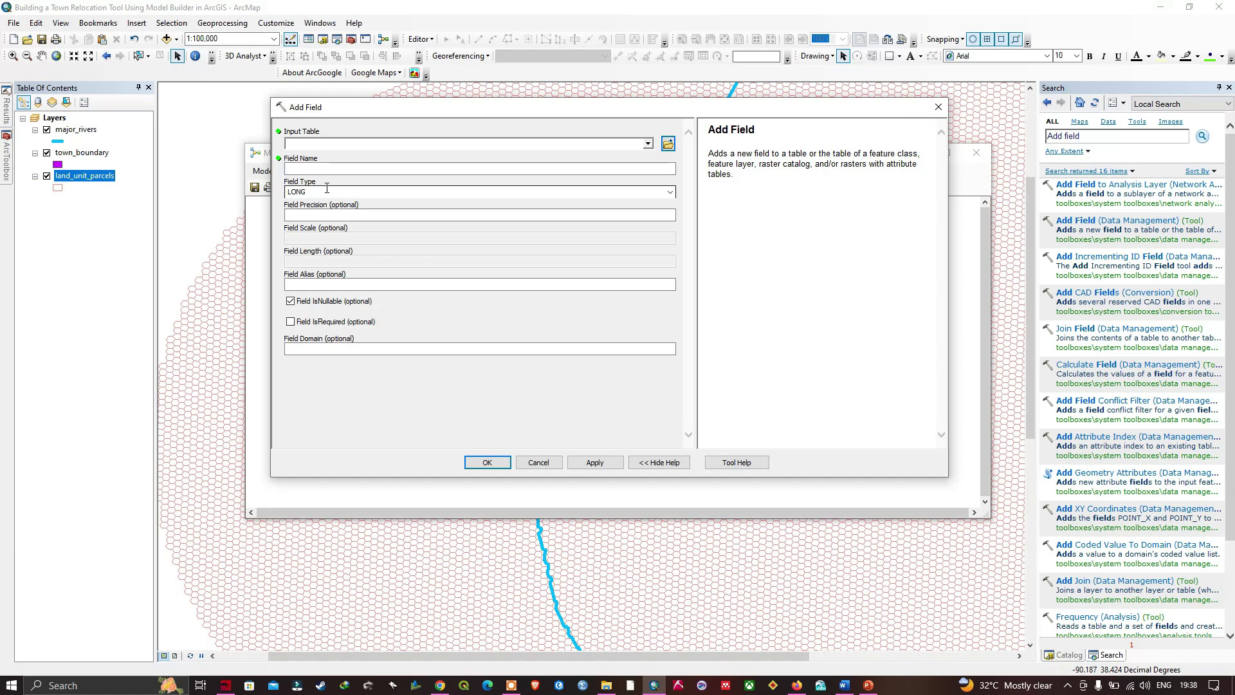
left_click(484, 462)
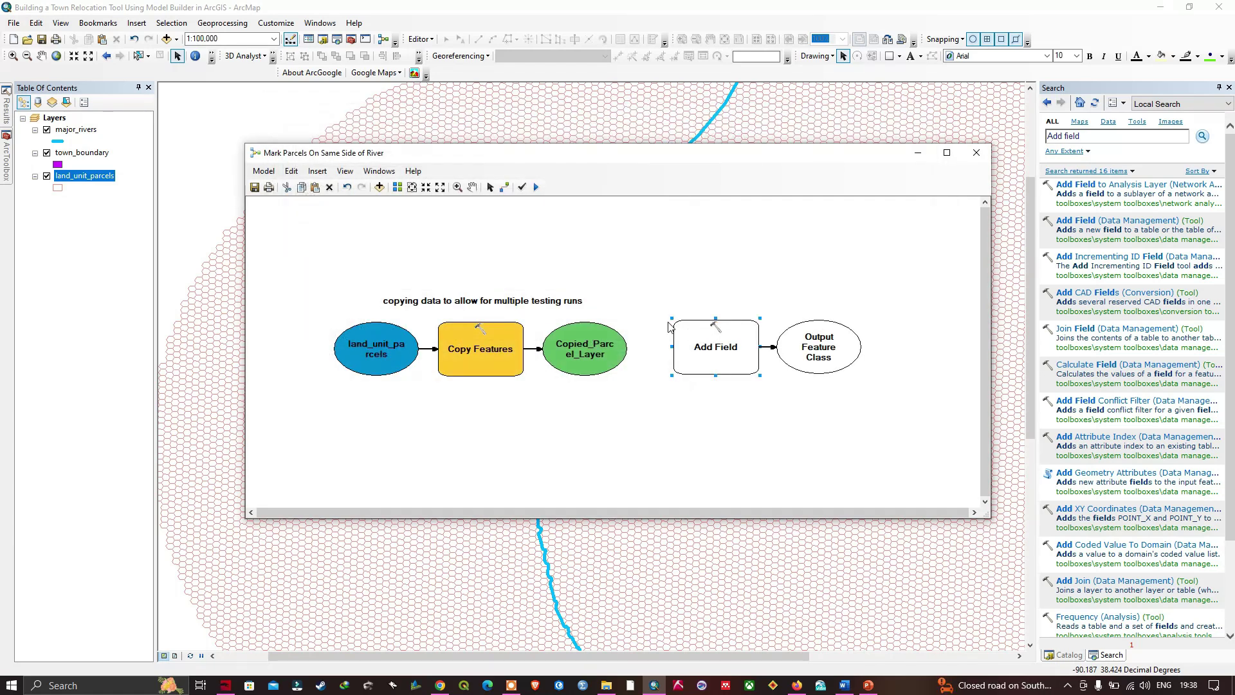
- Connect Copied_Parcel_Layer to the Add Field tool as its Input Table
left_click(503, 188)
left_click_drag(614, 348, 697, 354)
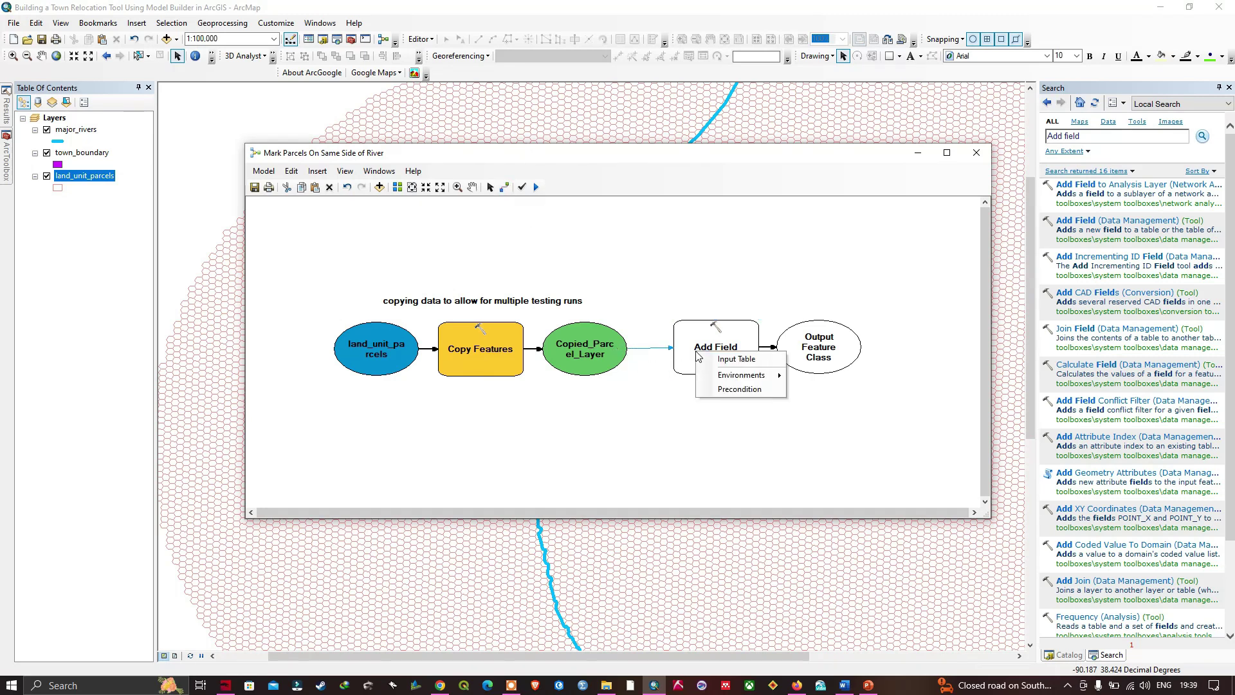
left_click(737, 360)
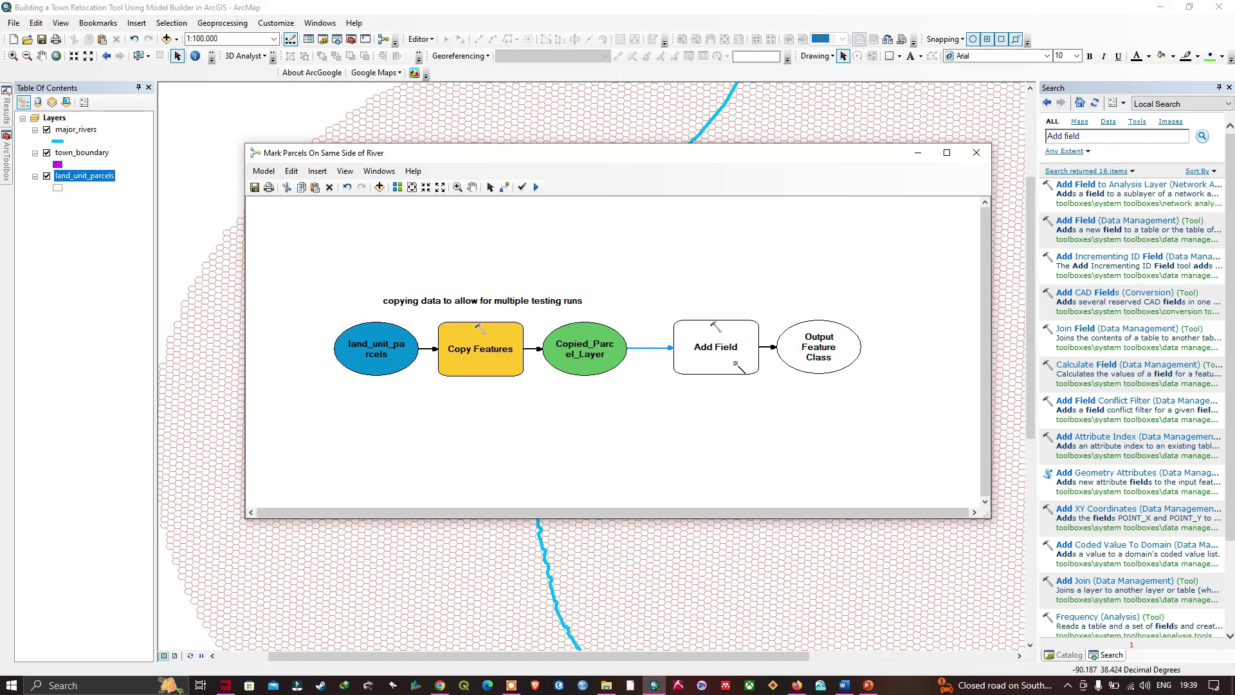
- Configure Add Field to add a field named is_river of type SHORT to Copied_Parcel_Layer
left_click(491, 187)
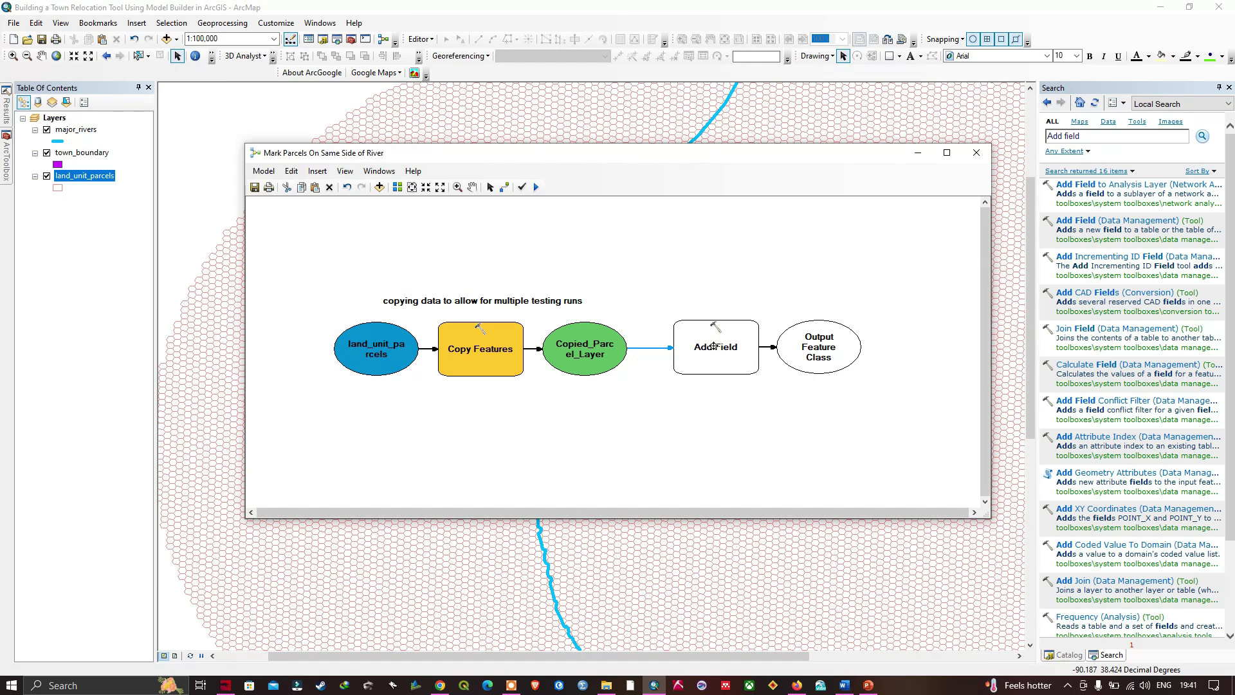
left_click(715, 346)
double_click(675, 346)
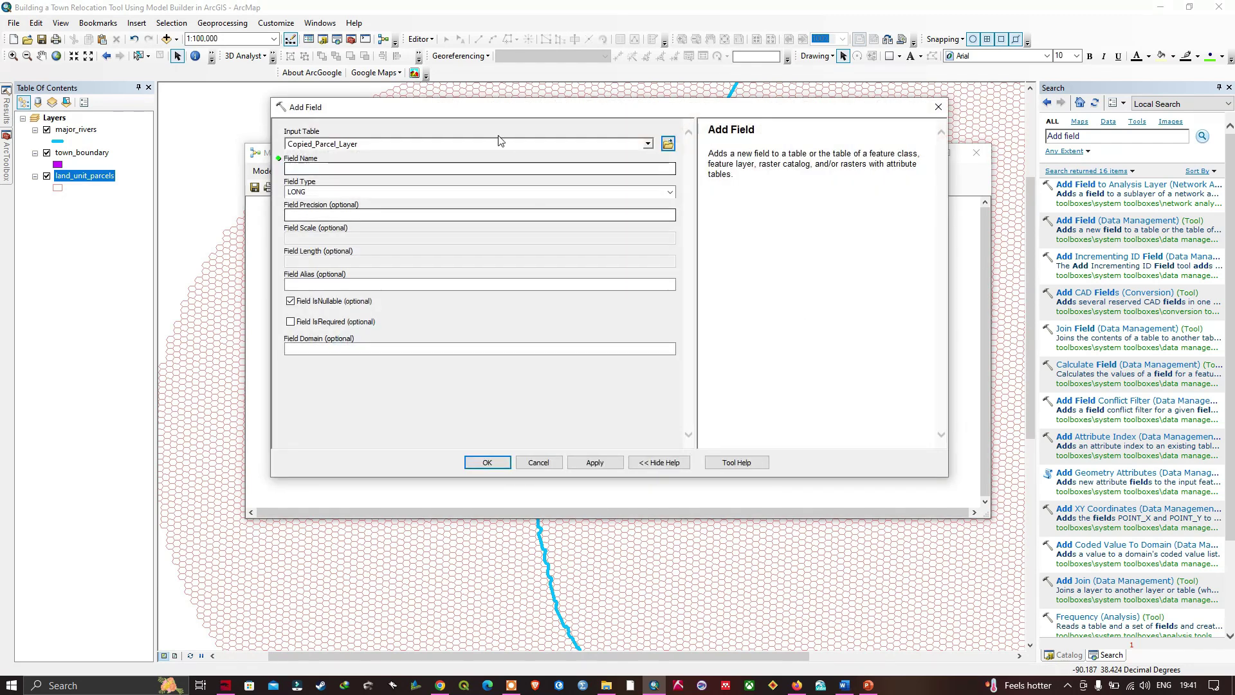
left_click_drag(506, 116, 522, 164)
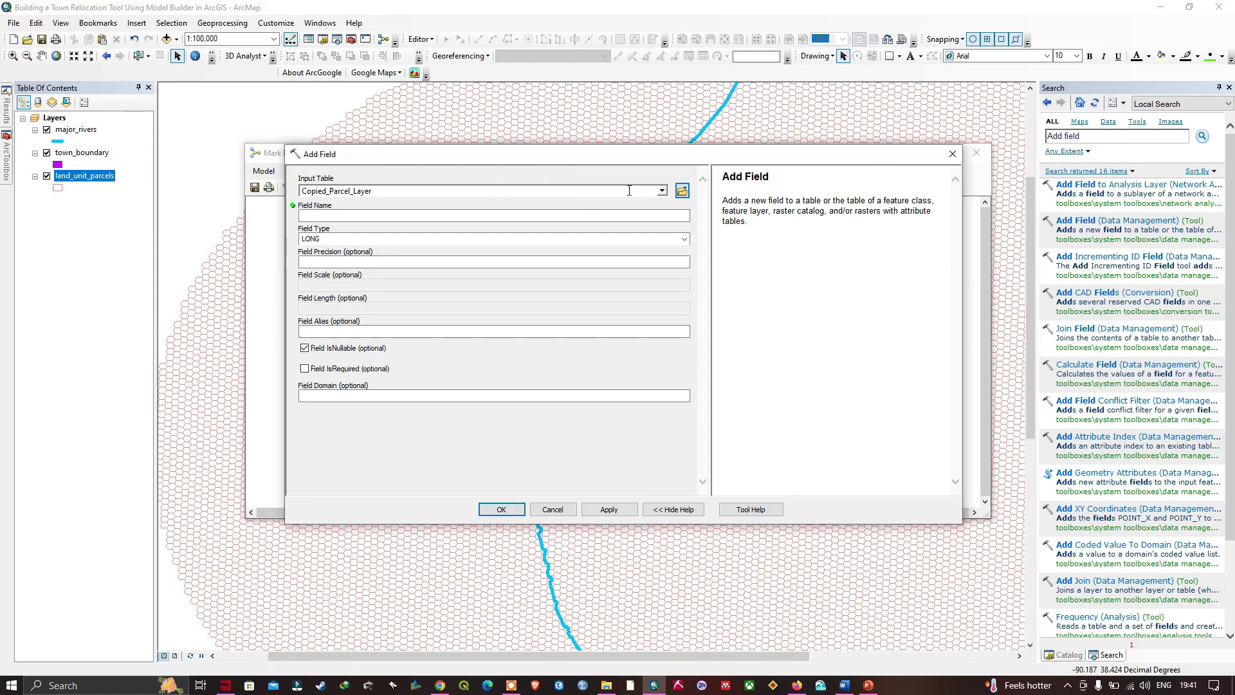
left_click(662, 191)
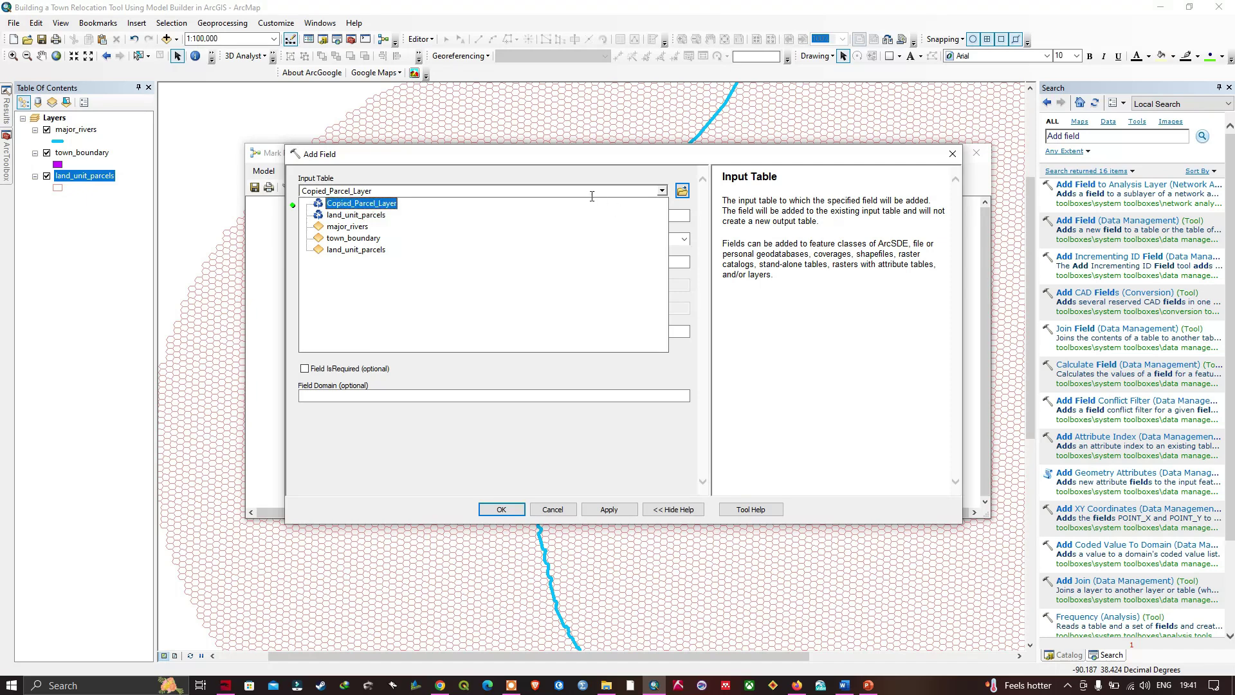
left_click(364, 205)
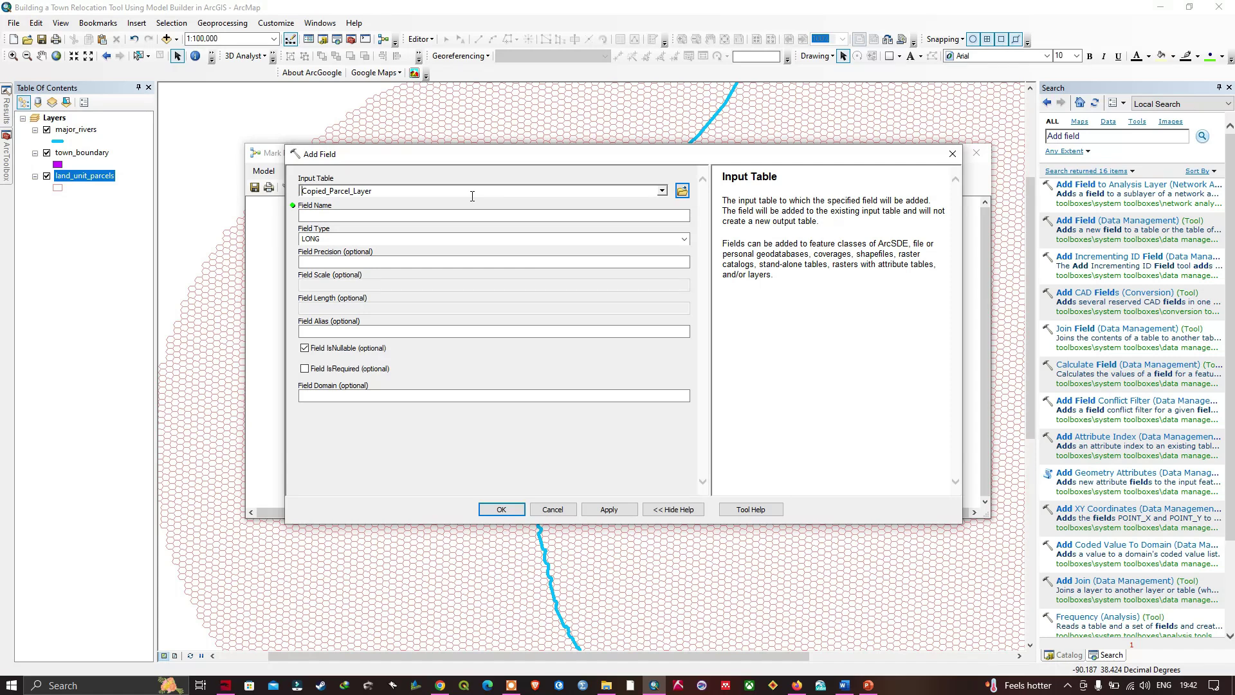
left_click(319, 215)
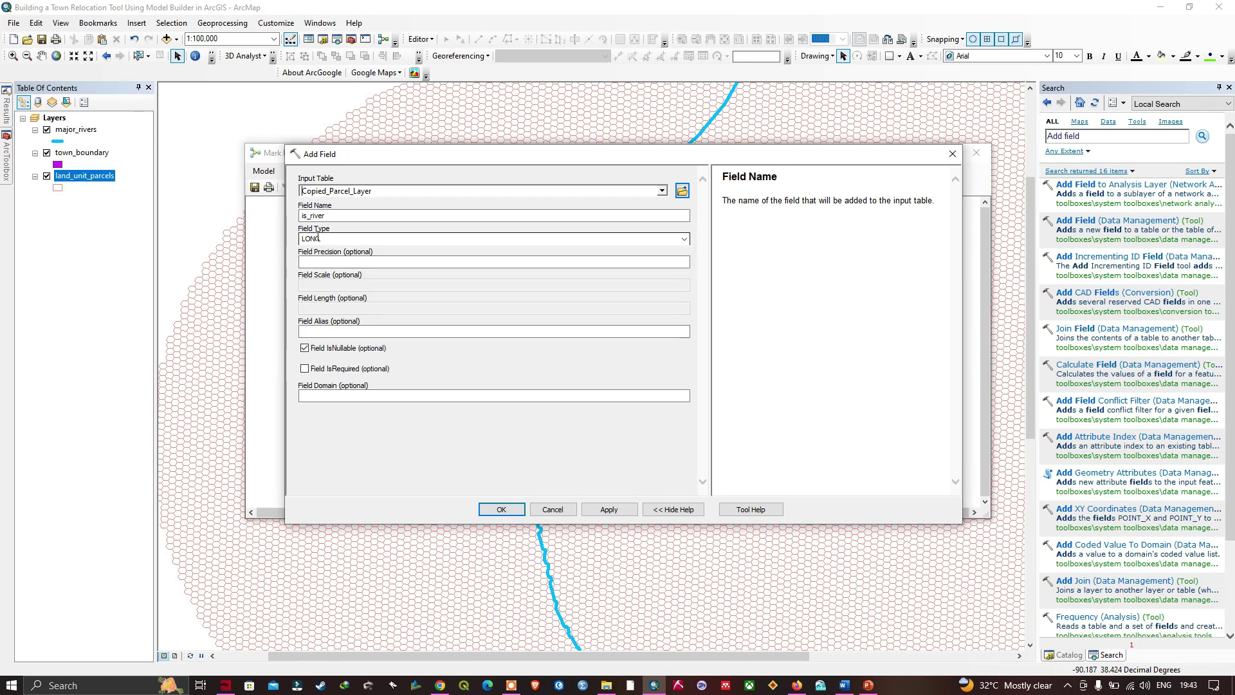
left_click(684, 240)
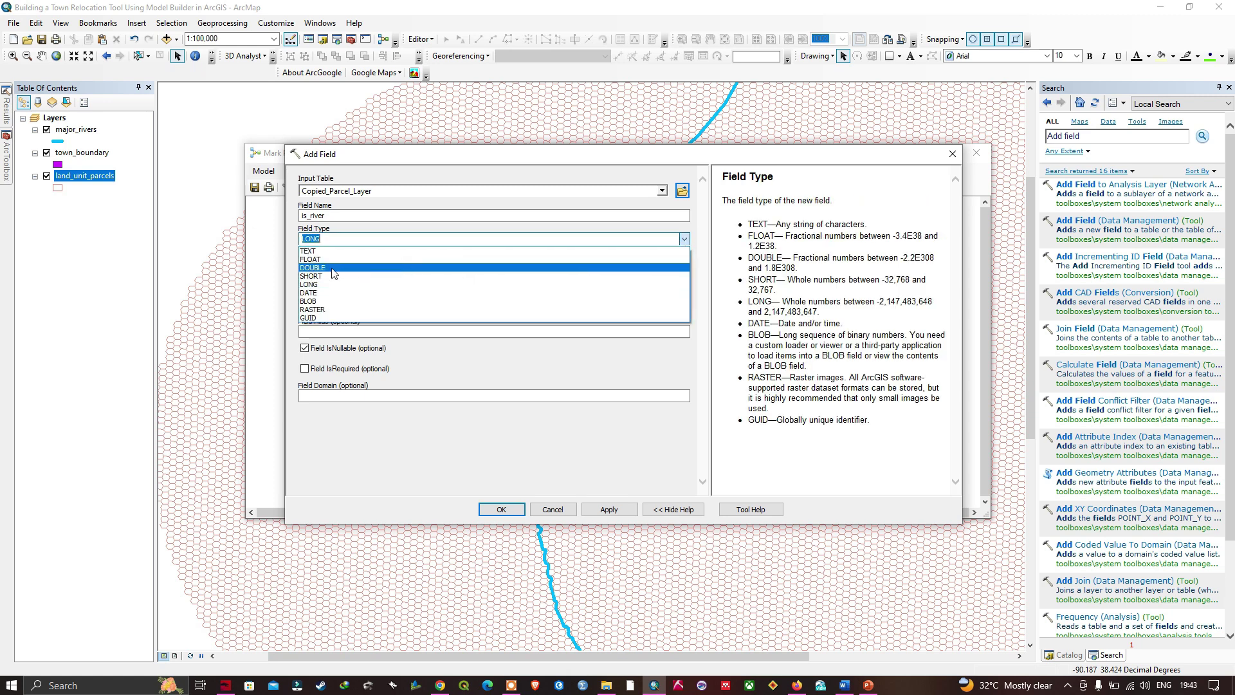
left_click(311, 276)
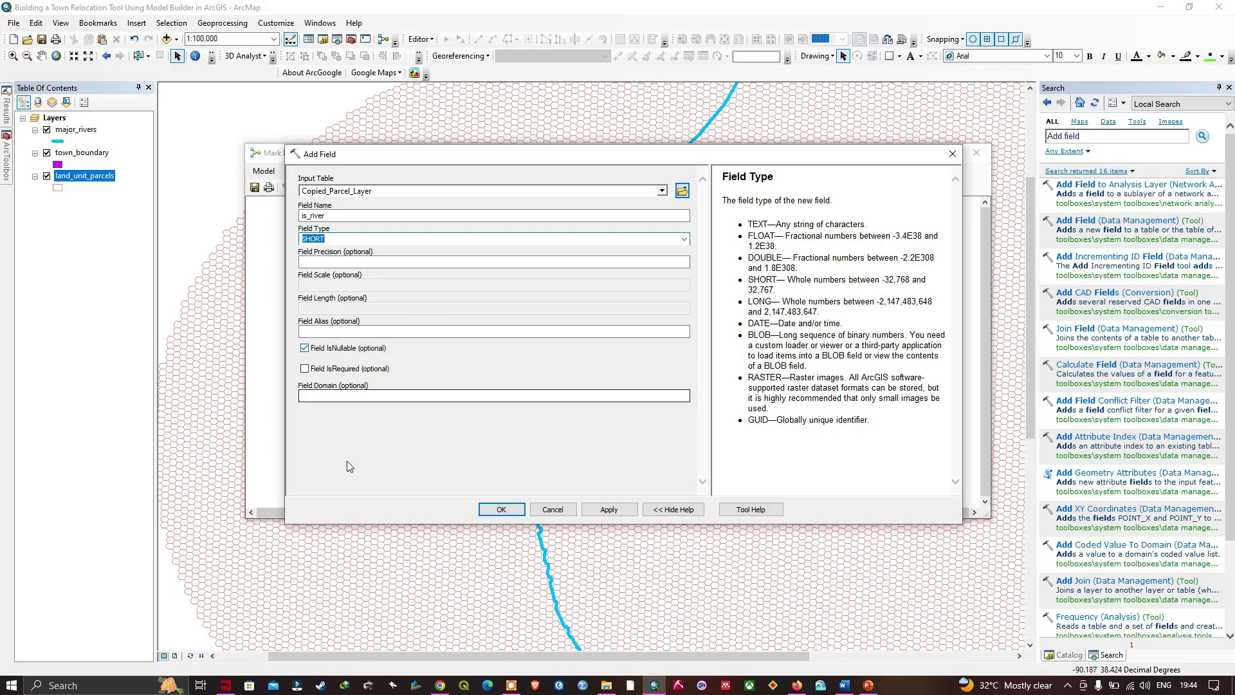
left_click(497, 509)
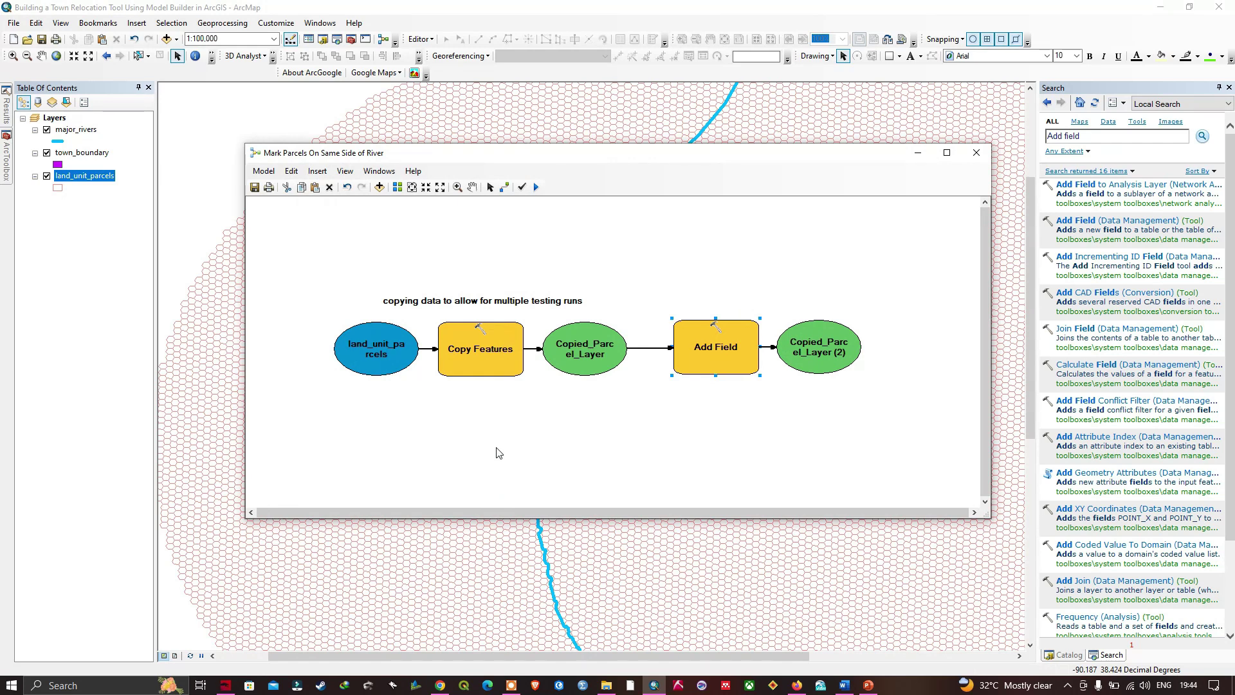
- Auto-arrange the model elements and rename the Add Field output to parcels_with_river_field
left_click(397, 187)
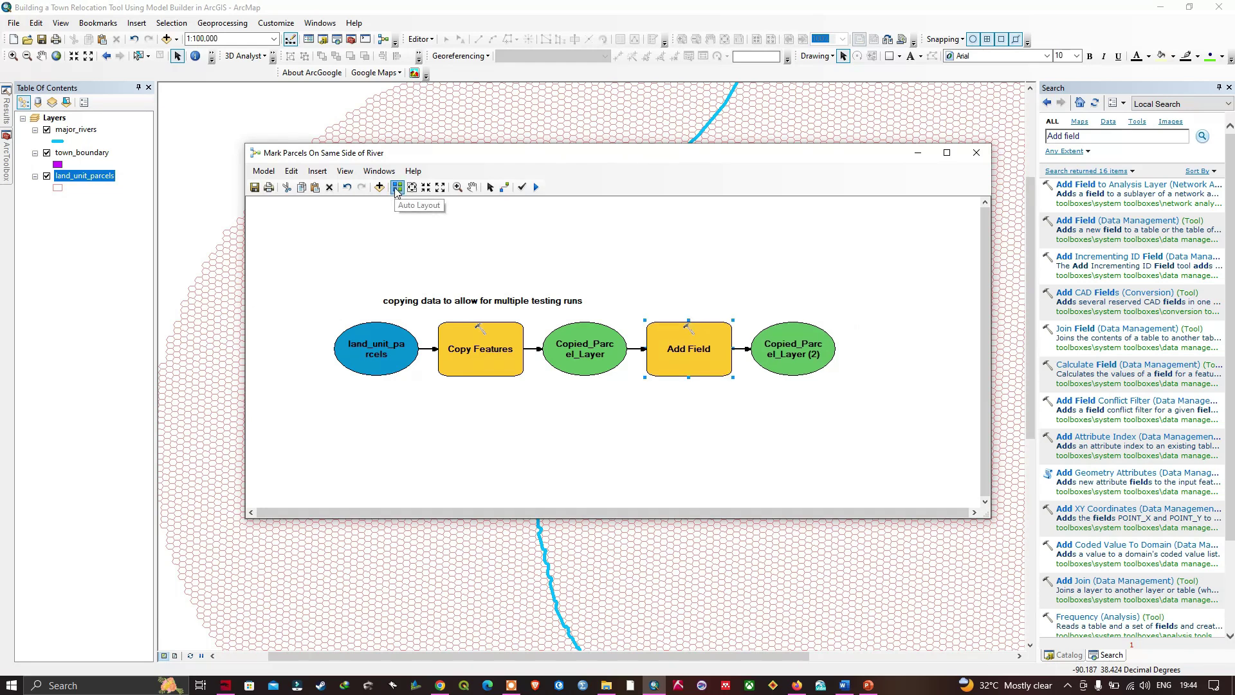
right_click(804, 349)
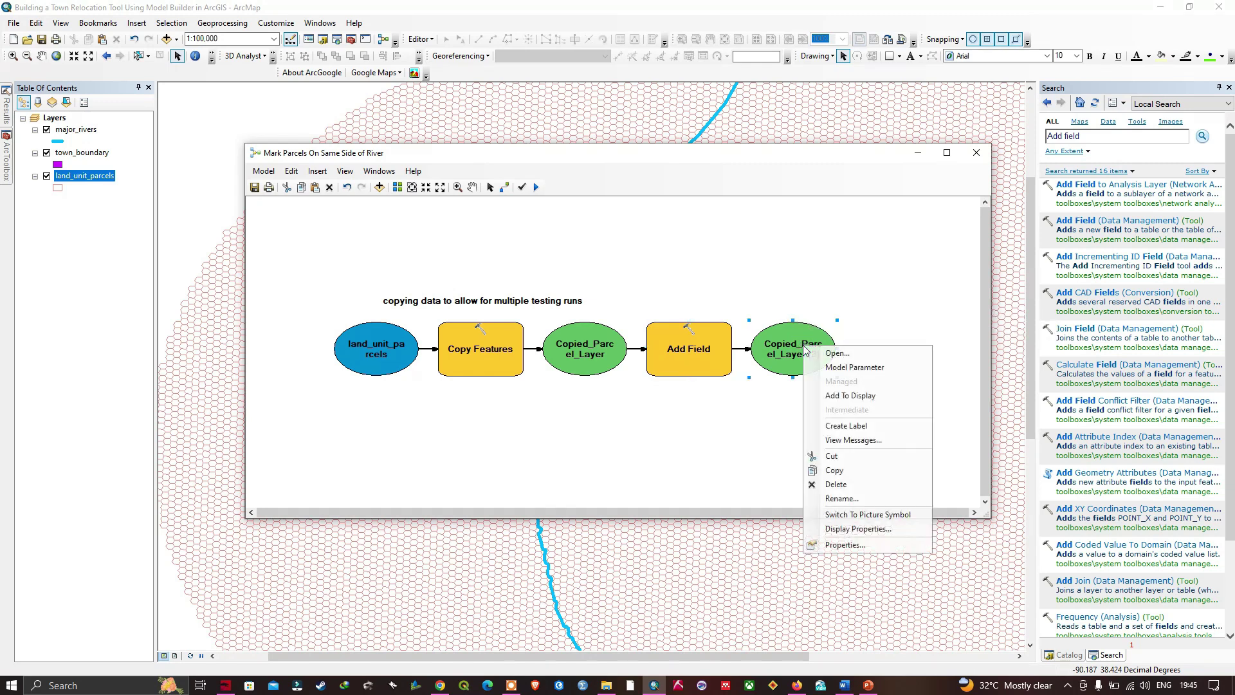
left_click(841, 498)
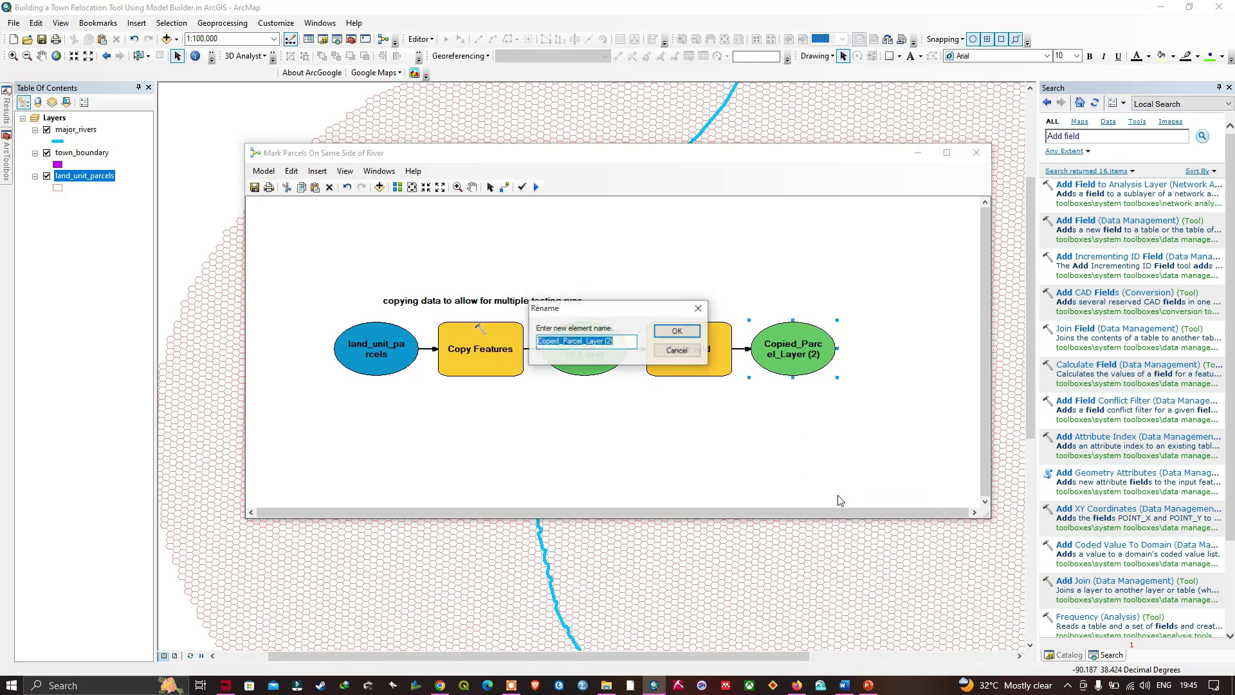
left_click_drag(615, 342, 584, 344)
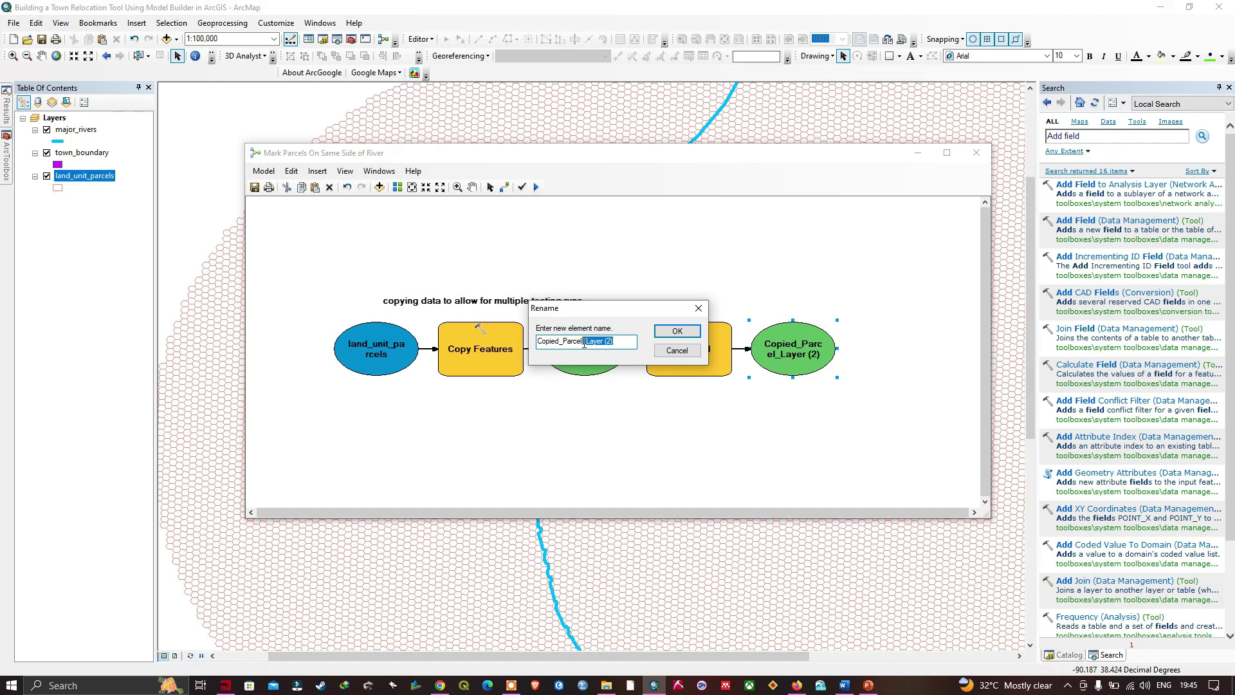
key("ctrl+a")
type("parcel_with_river_field")
left_click(557, 343)
type("s")
left_click(677, 331)
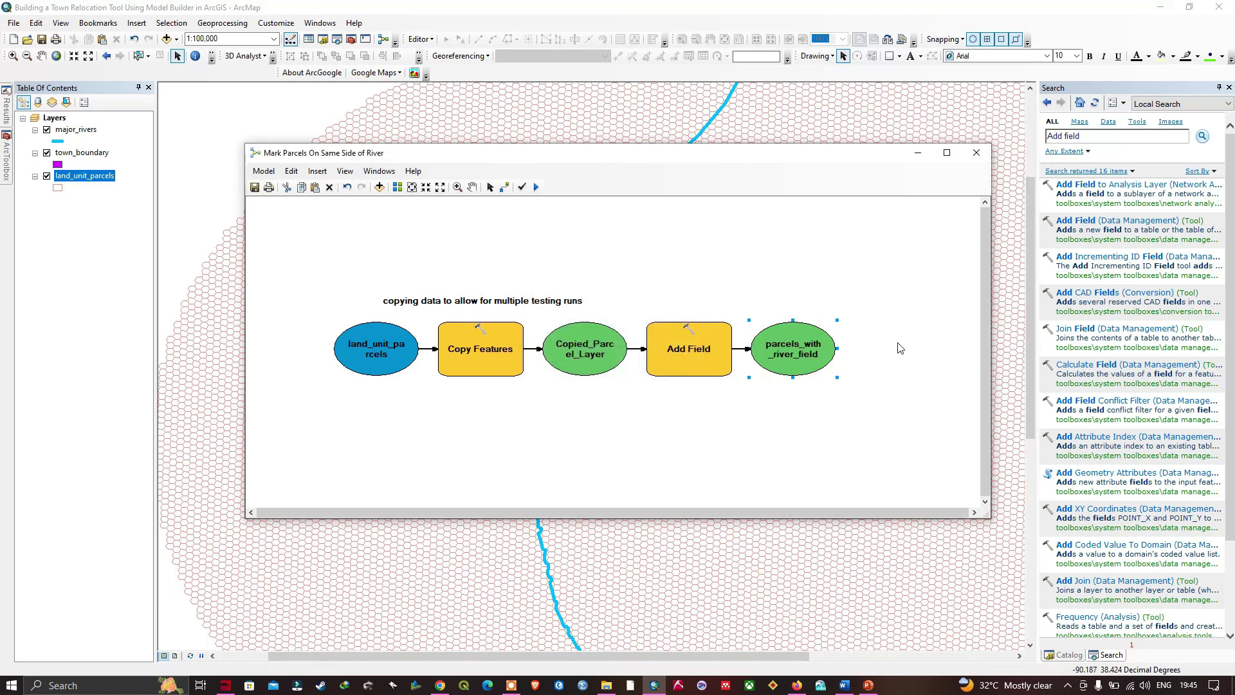
- Enlarge the model window and search the tools for "calculate field"
left_click_drag(743, 157, 686, 169)
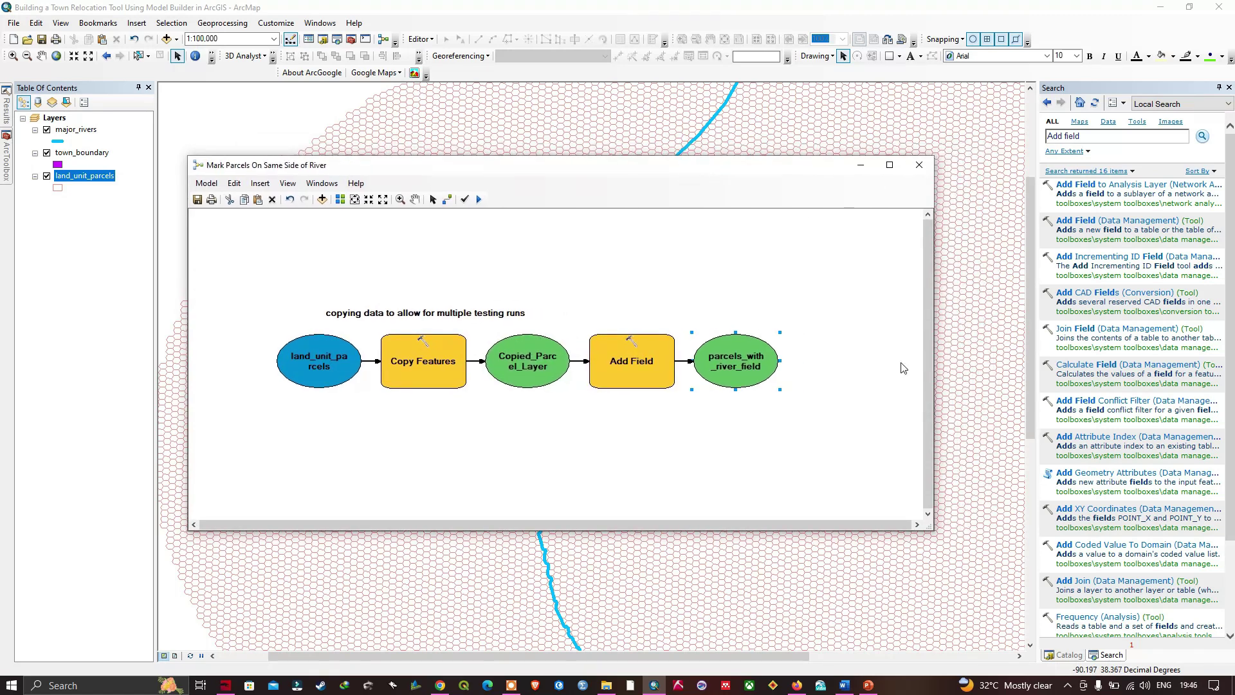
left_click_drag(933, 356, 1012, 356)
left_click_drag(750, 531, 754, 577)
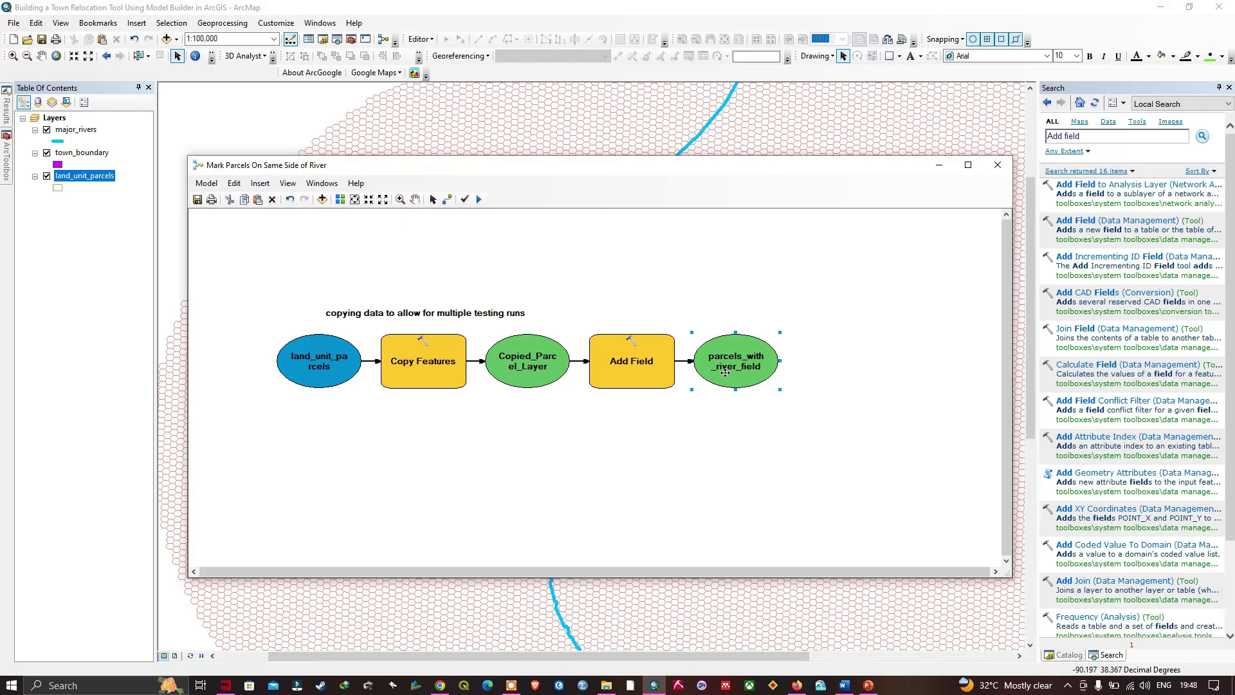
left_click(1046, 136)
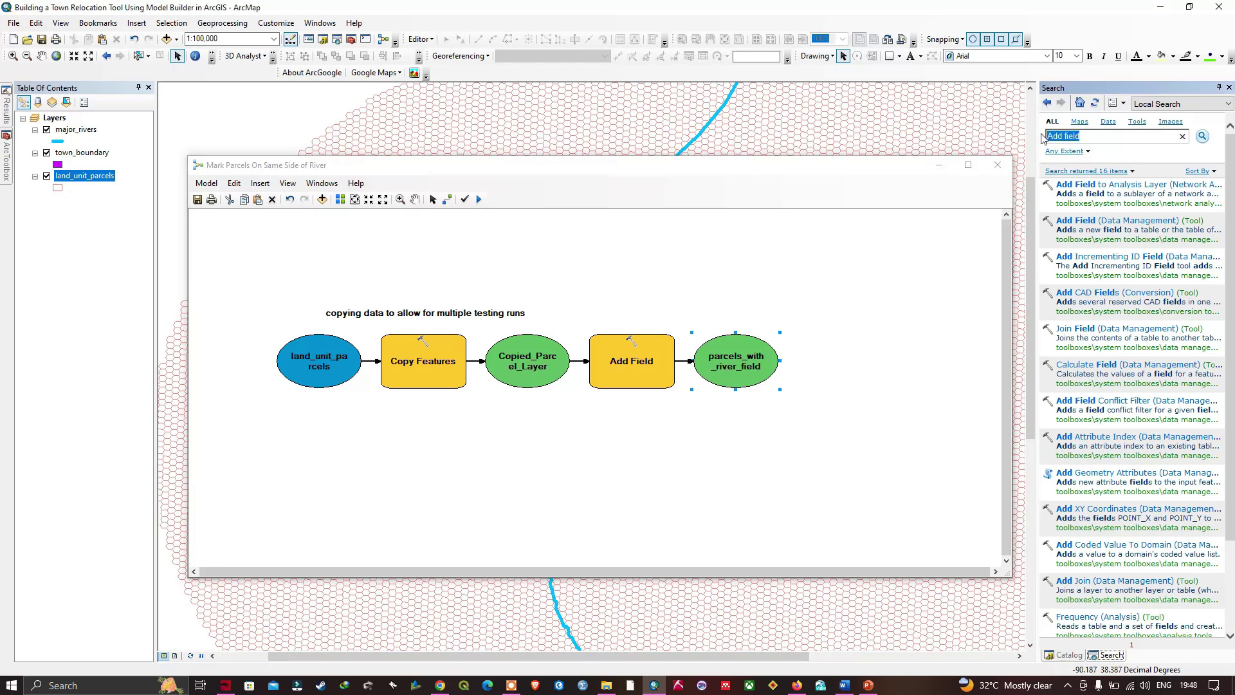
key("BackSpace")
type("calculate field")
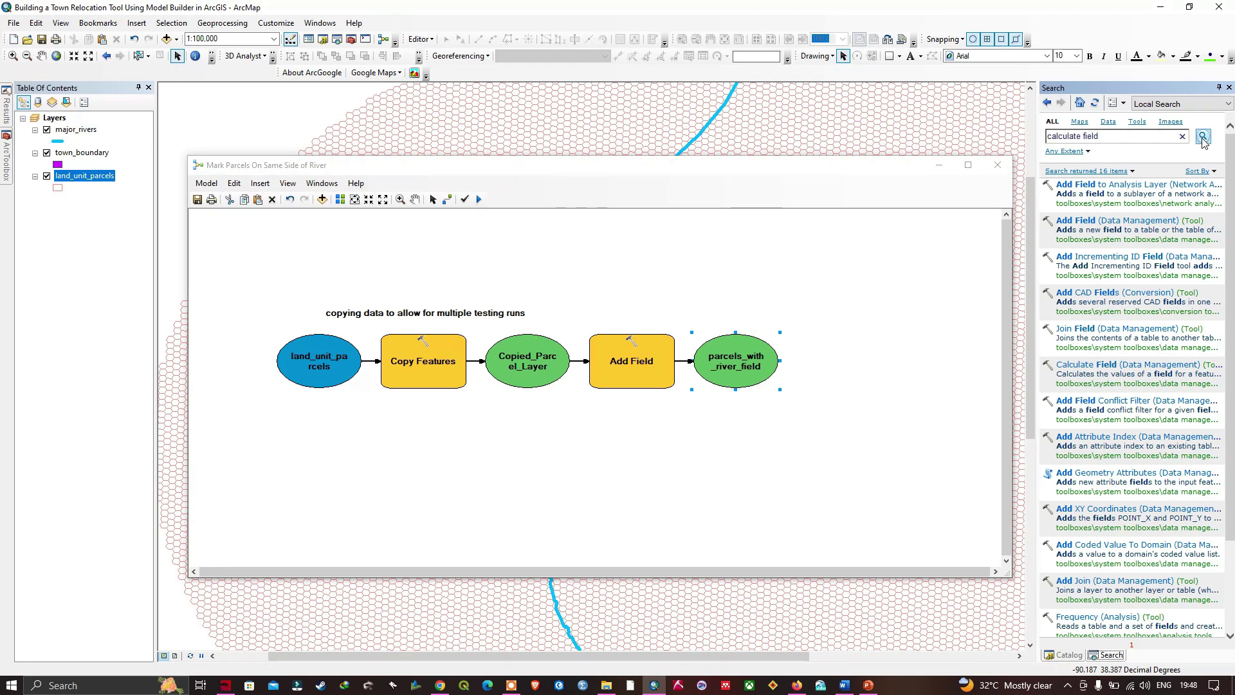
left_click(1202, 137)
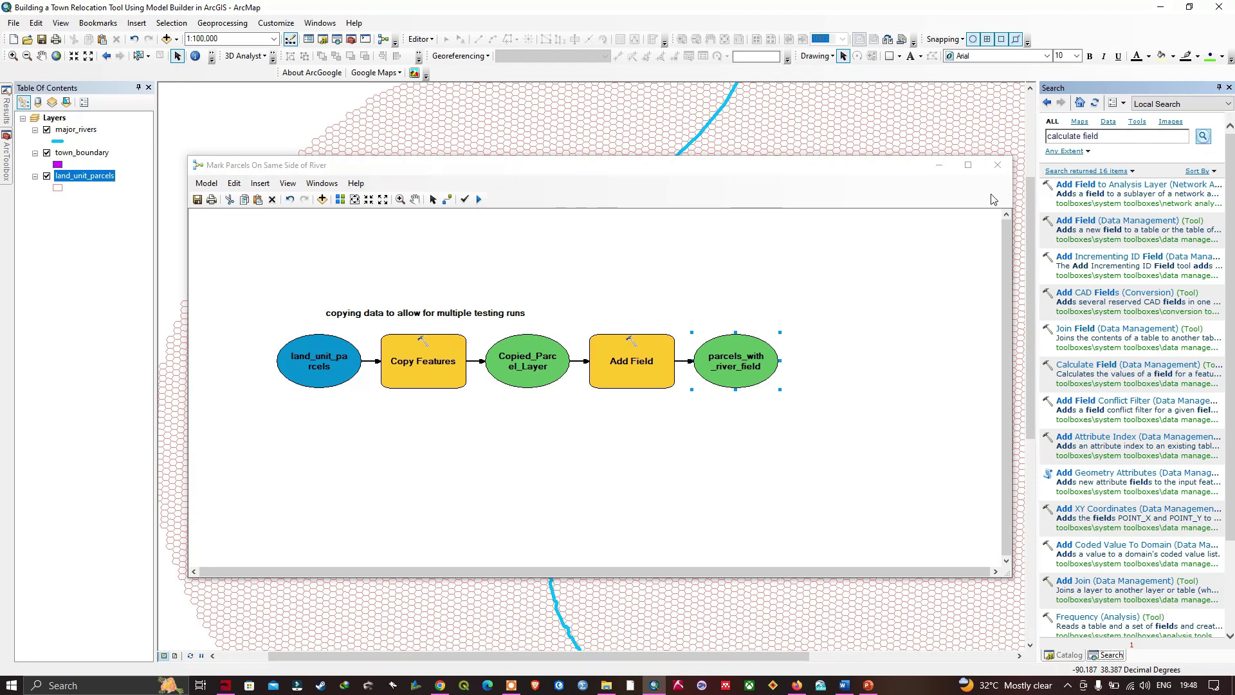
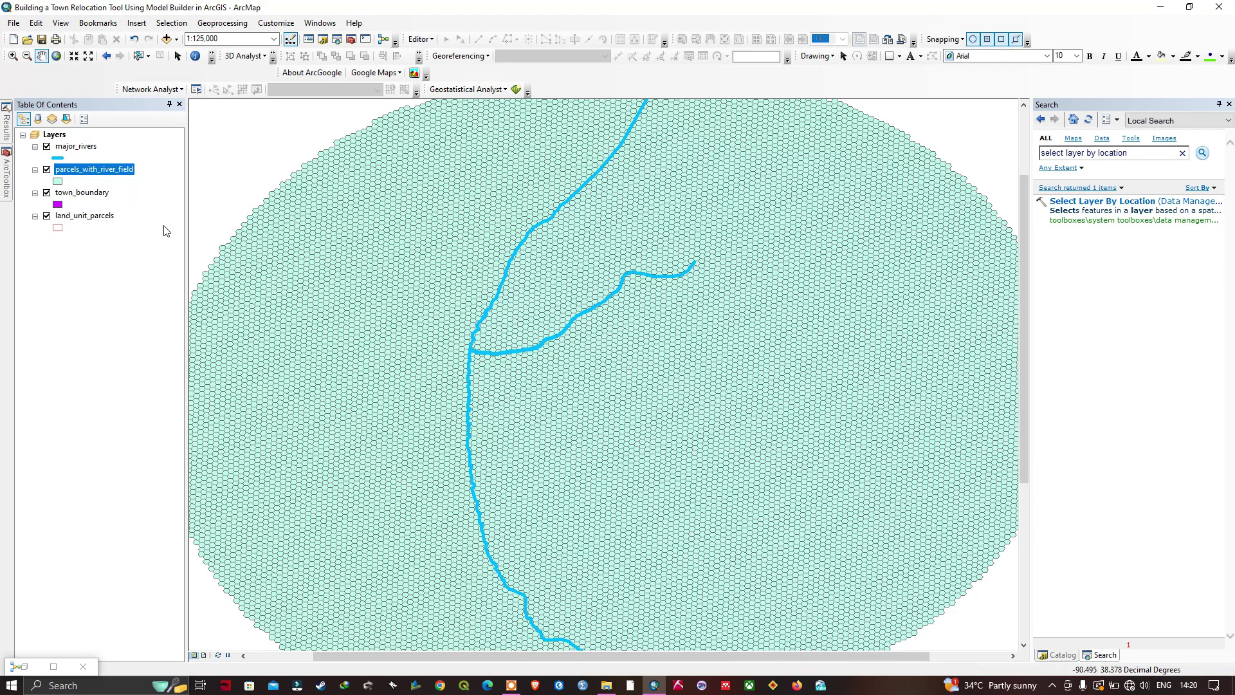
- Open the attribute table of parcels_with_river_field and examine its is_river column
left_click(103, 170)
right_click(103, 170)
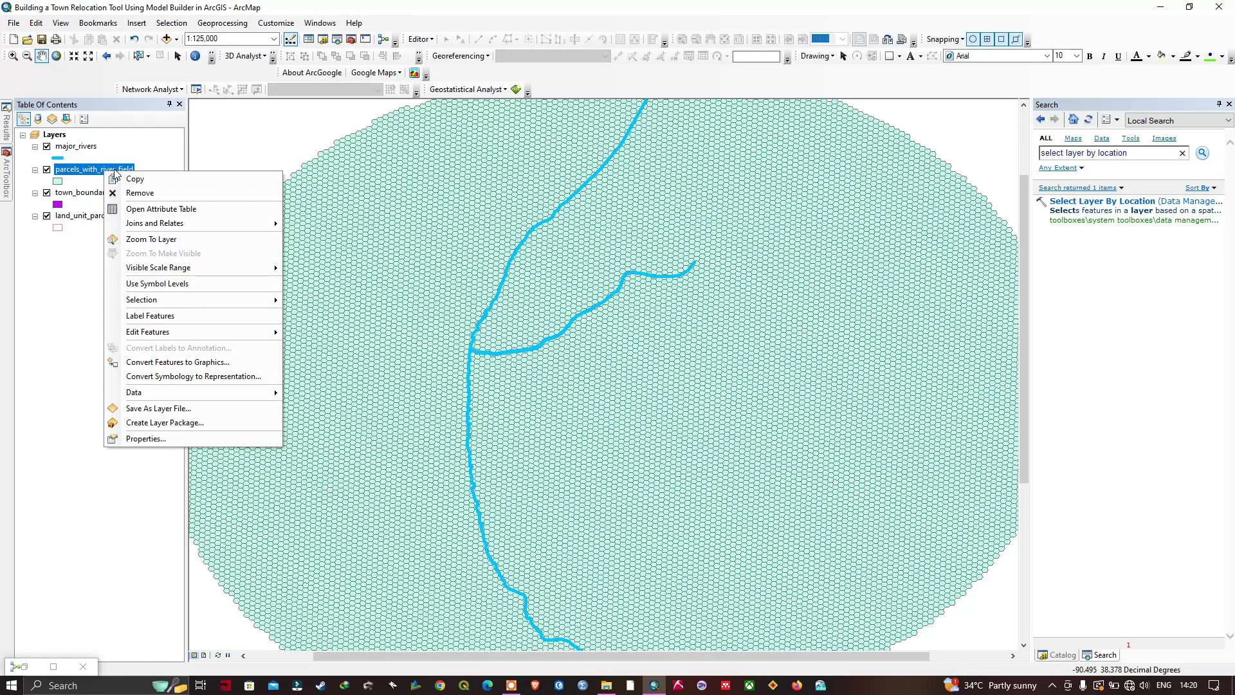
left_click(166, 209)
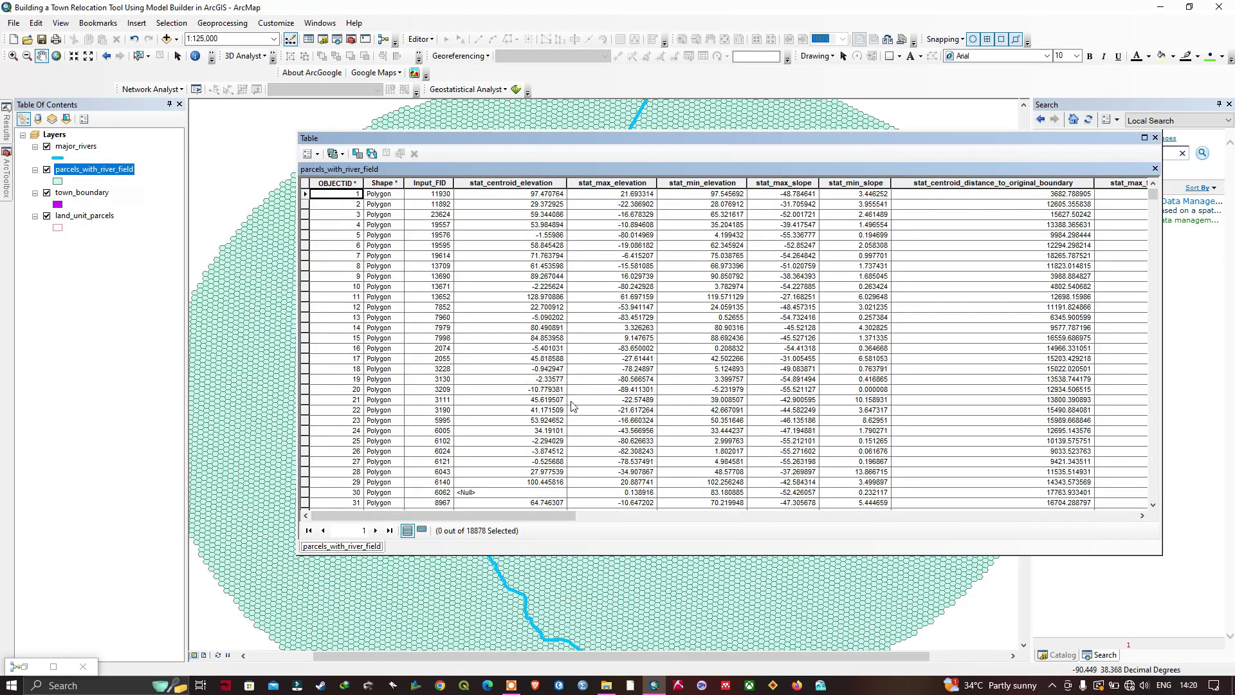
left_click_drag(570, 517, 1160, 512)
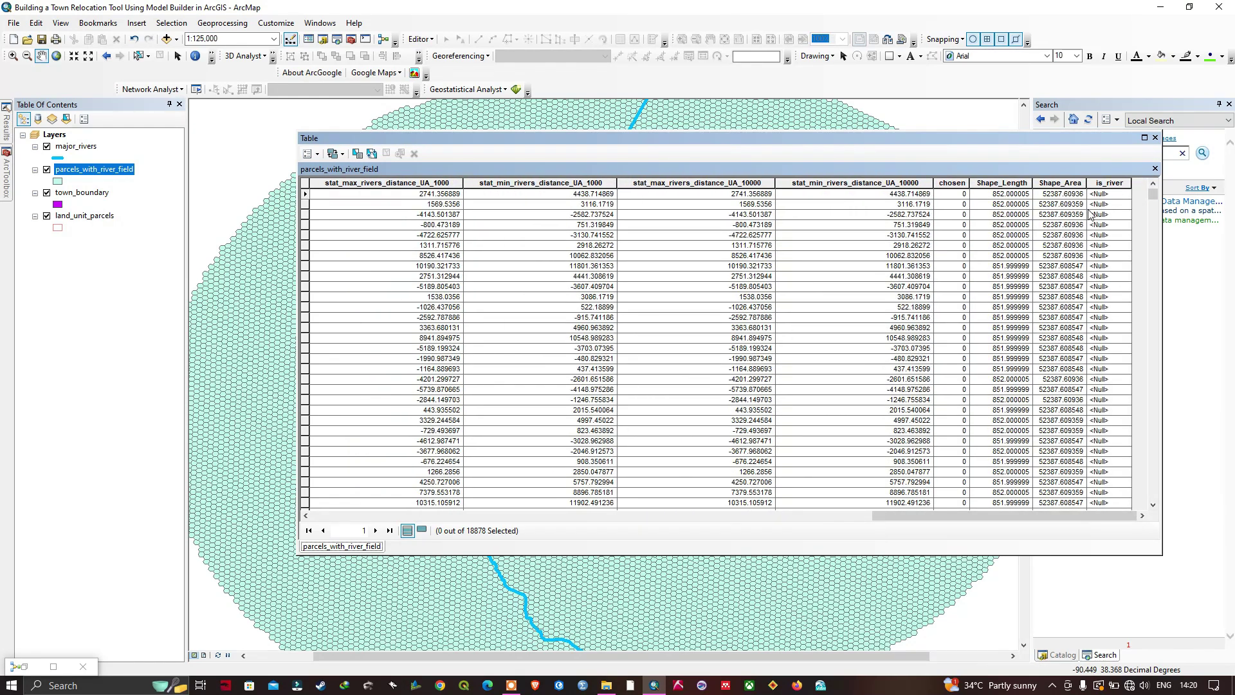
- Return to the model and run only the Calculate Default River Value tool, closing its progress report
left_click(26, 668)
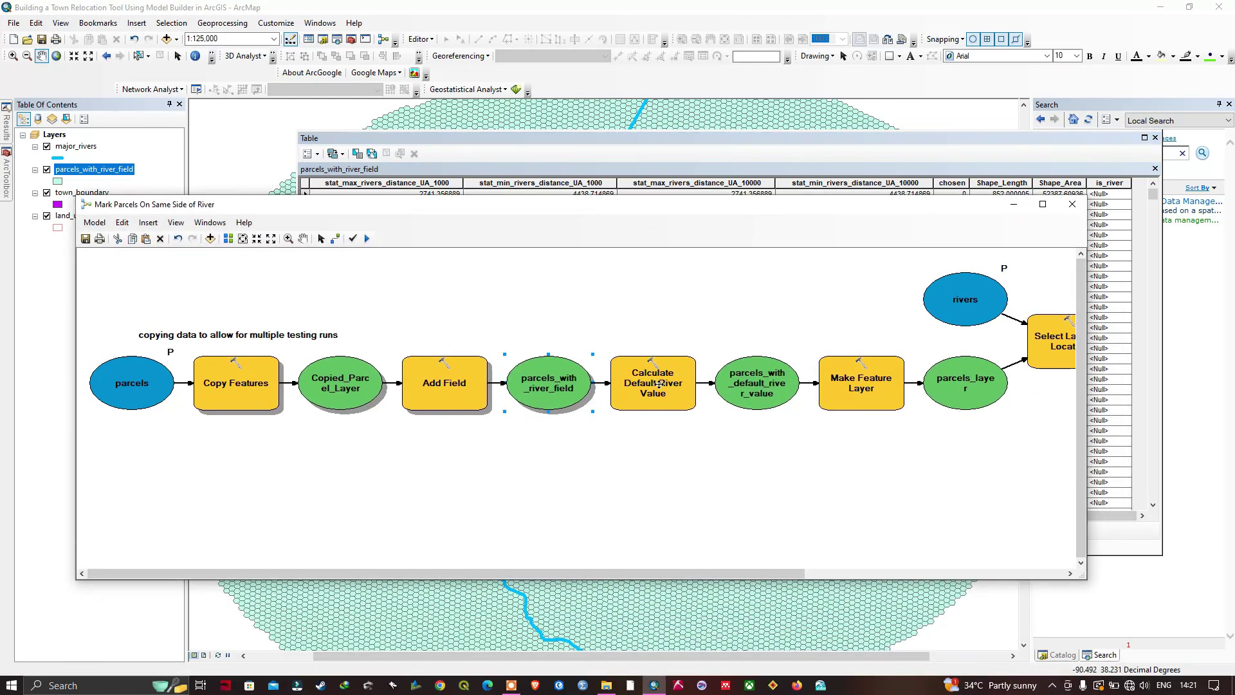
right_click(658, 384)
left_click(687, 420)
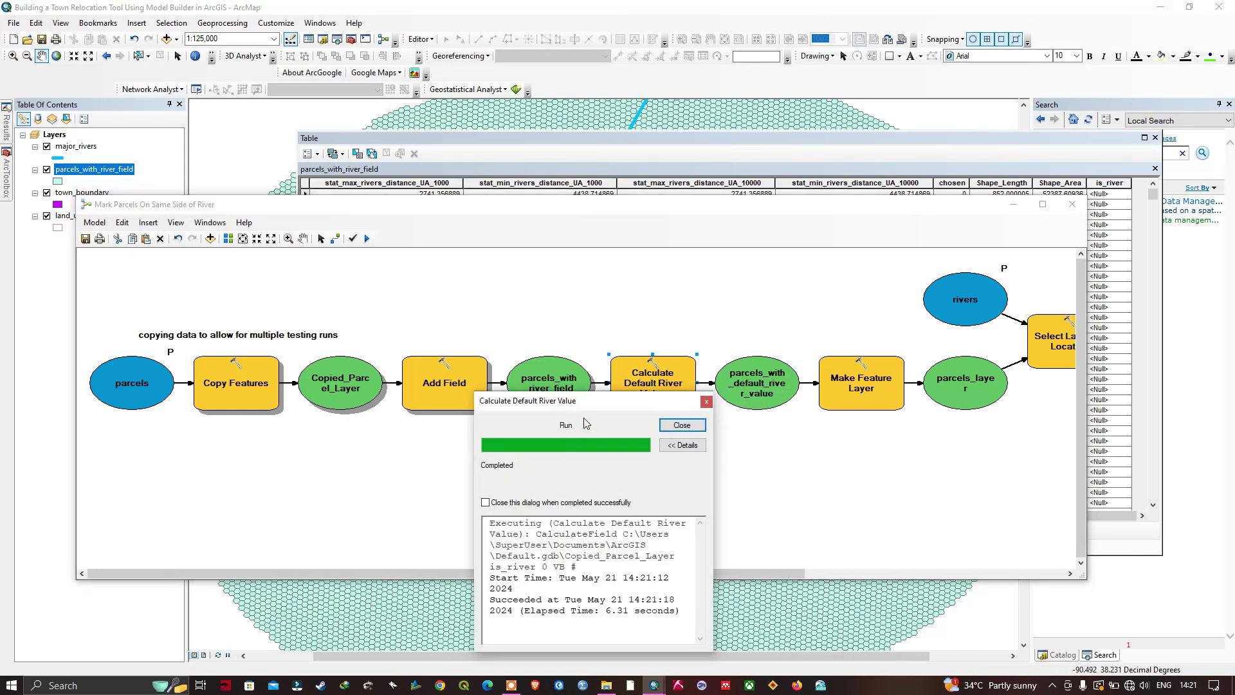
left_click(682, 426)
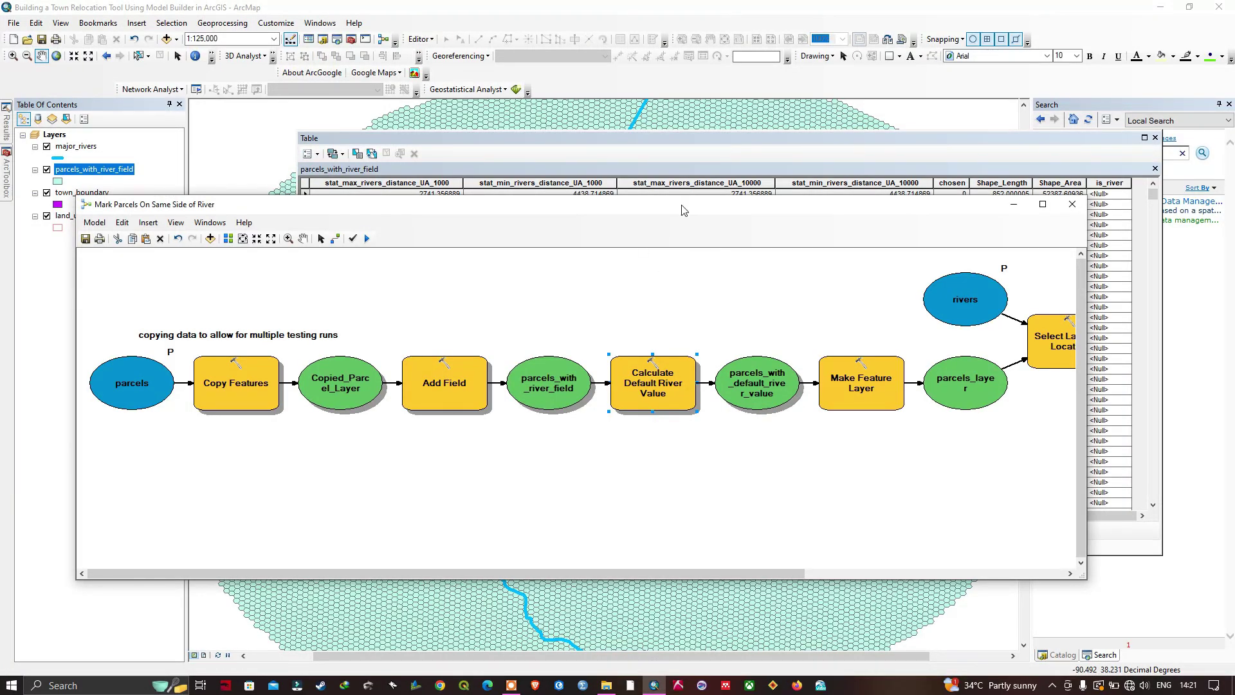
- Bring the parcels_with_river_field table into view and sort it by is_river in ascending order to check the calculated values
left_click_drag(683, 210, 644, 288)
left_click(1069, 138)
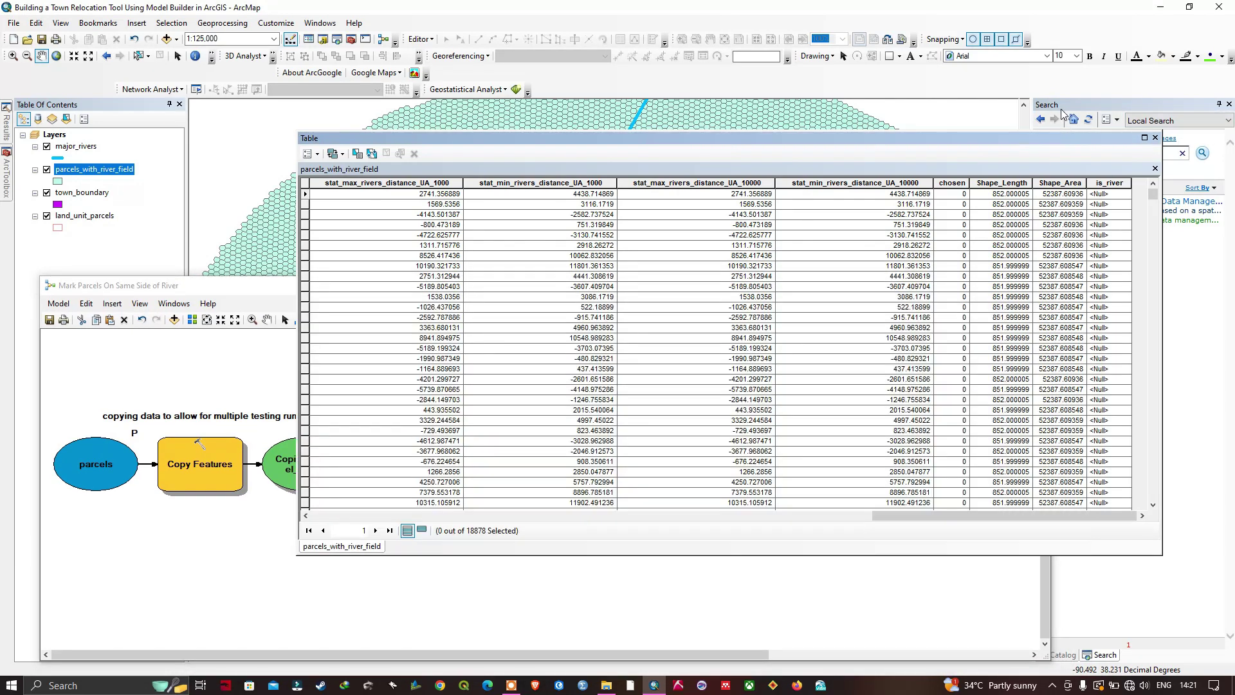
left_click_drag(1062, 115, 998, 303)
left_click_drag(1107, 112, 1009, 109)
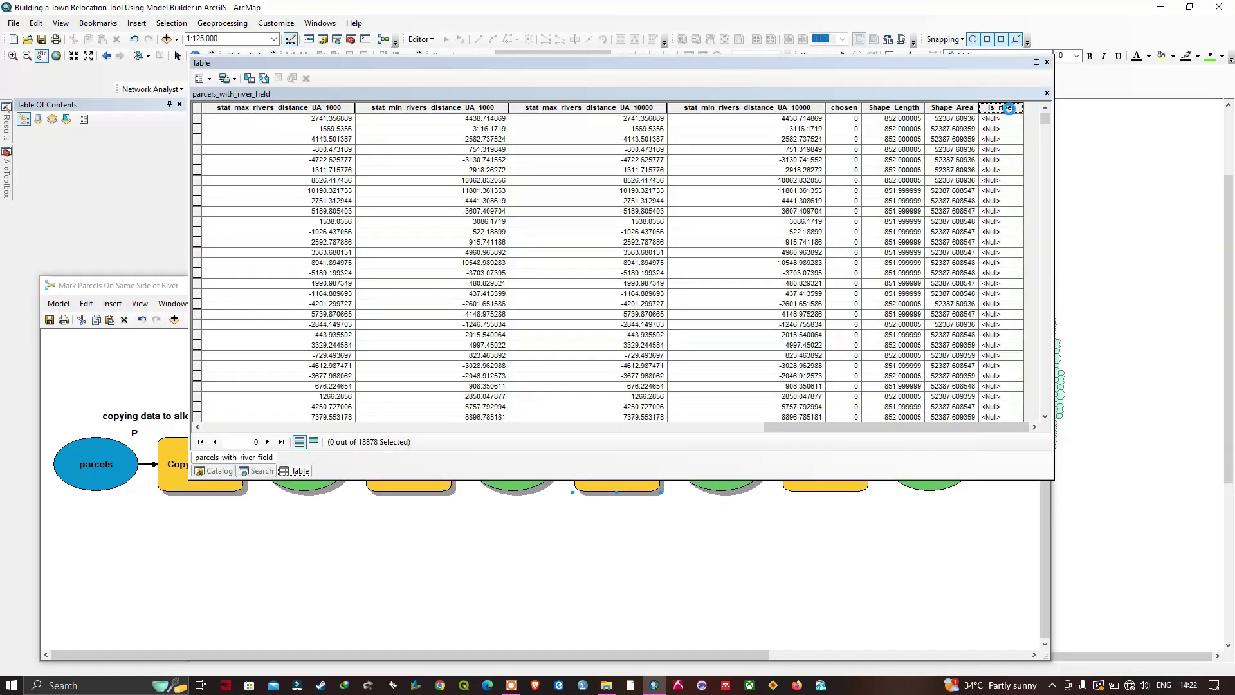
right_click(1009, 108)
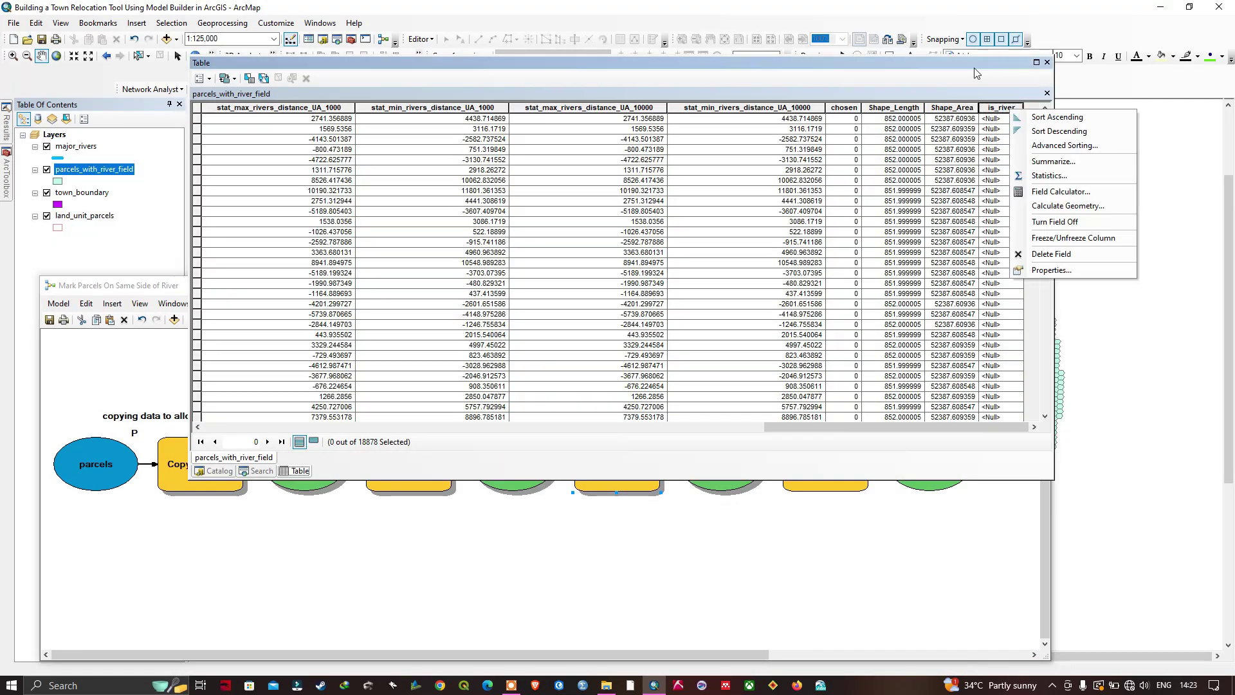
left_click(1054, 118)
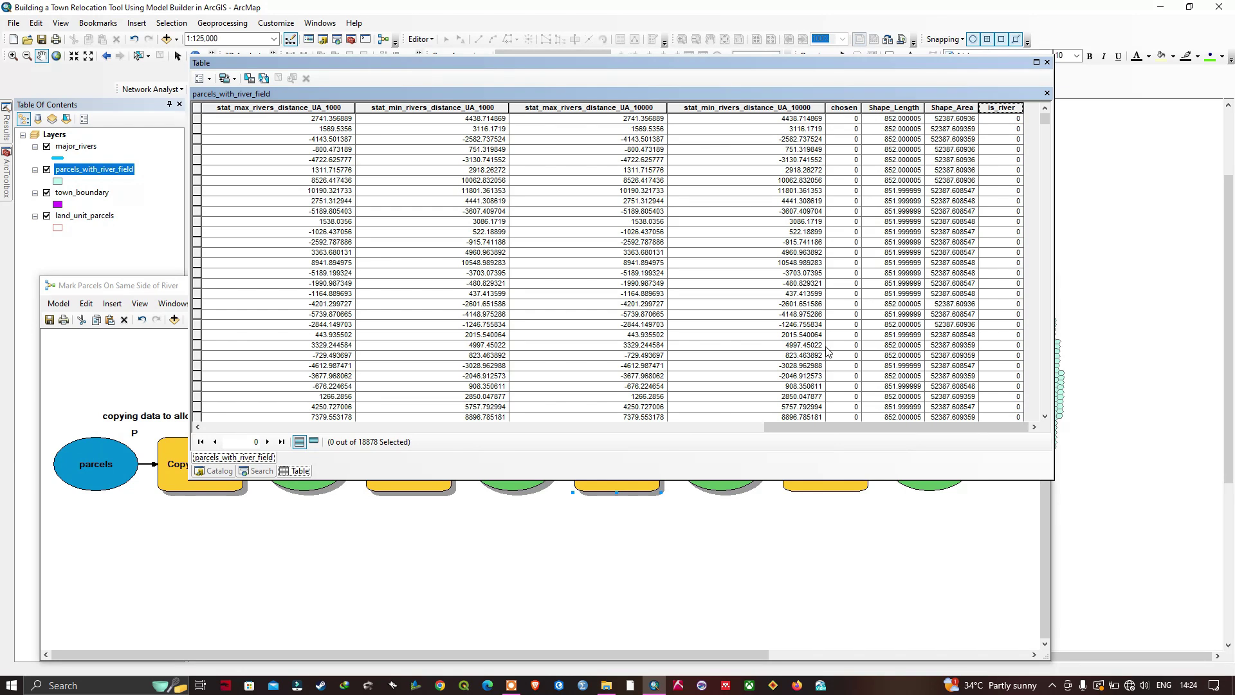
- Run only the Make Feature Layer tool in the model and close its progress report
left_click(631, 529)
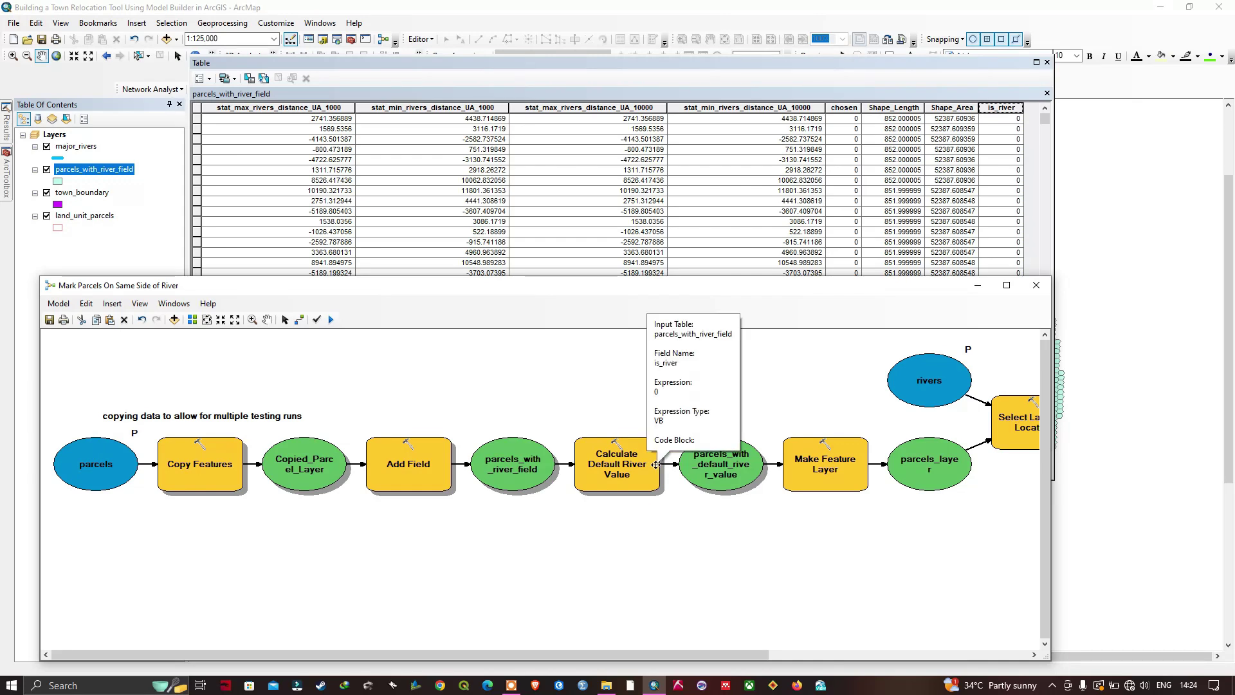
left_click(828, 468)
right_click(829, 467)
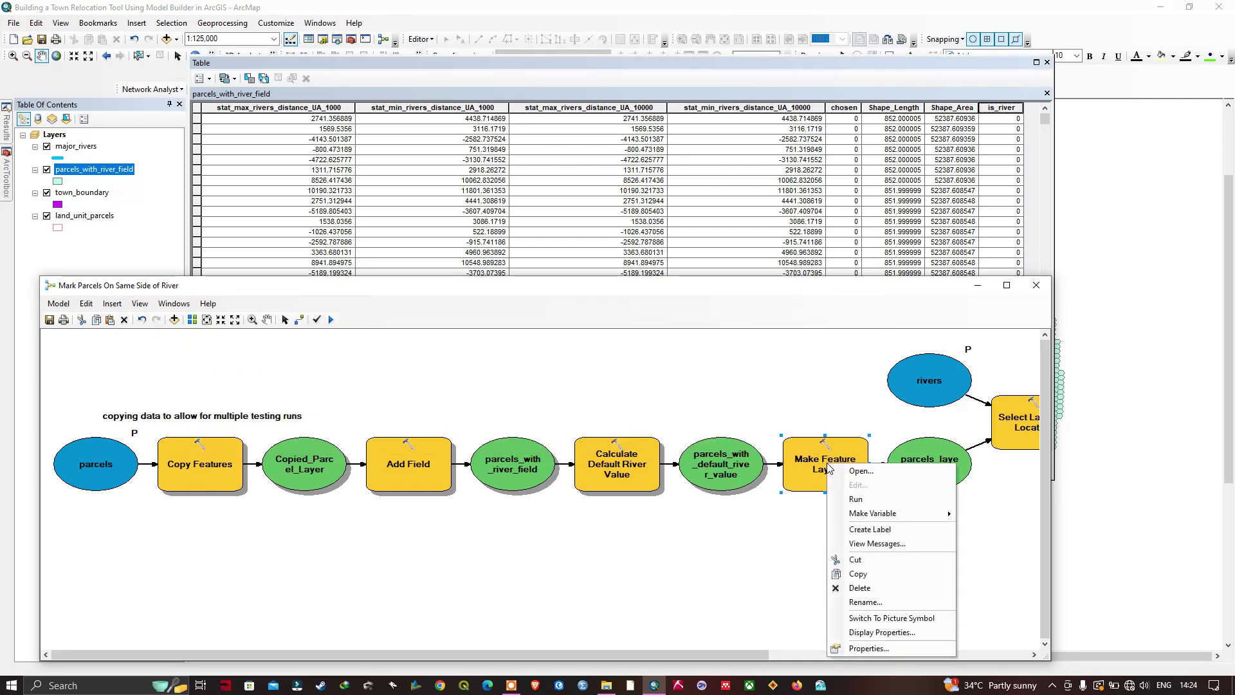
left_click(888, 505)
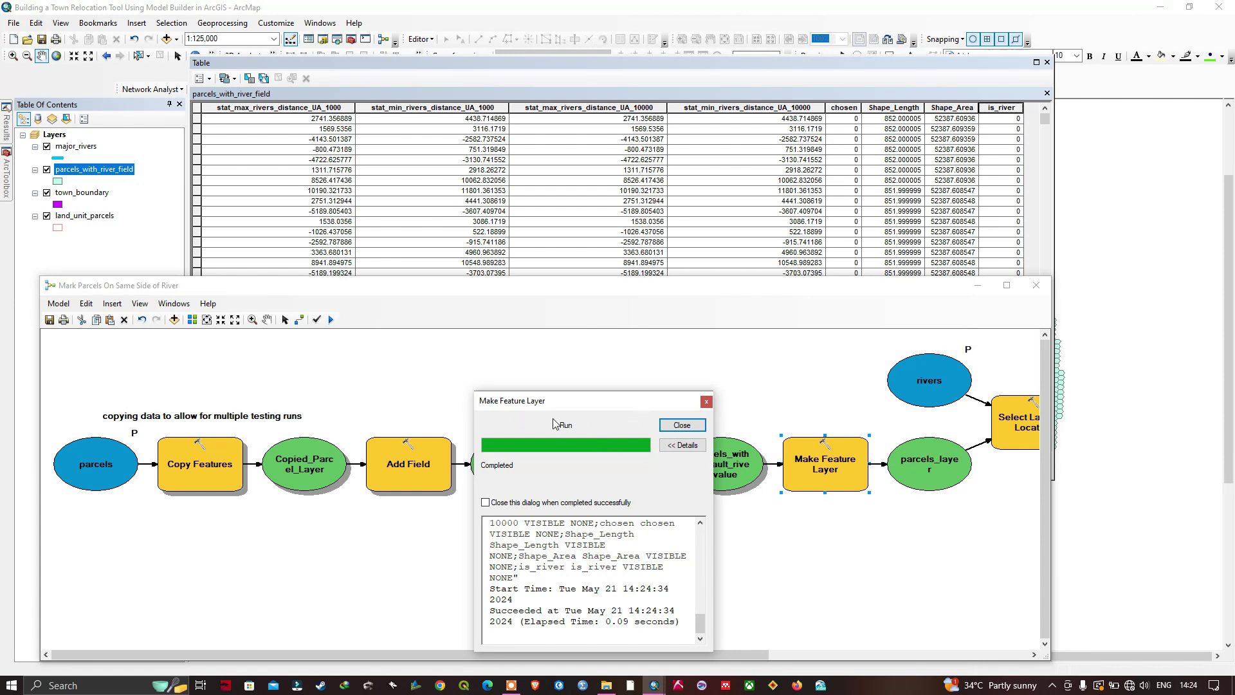
left_click(682, 426)
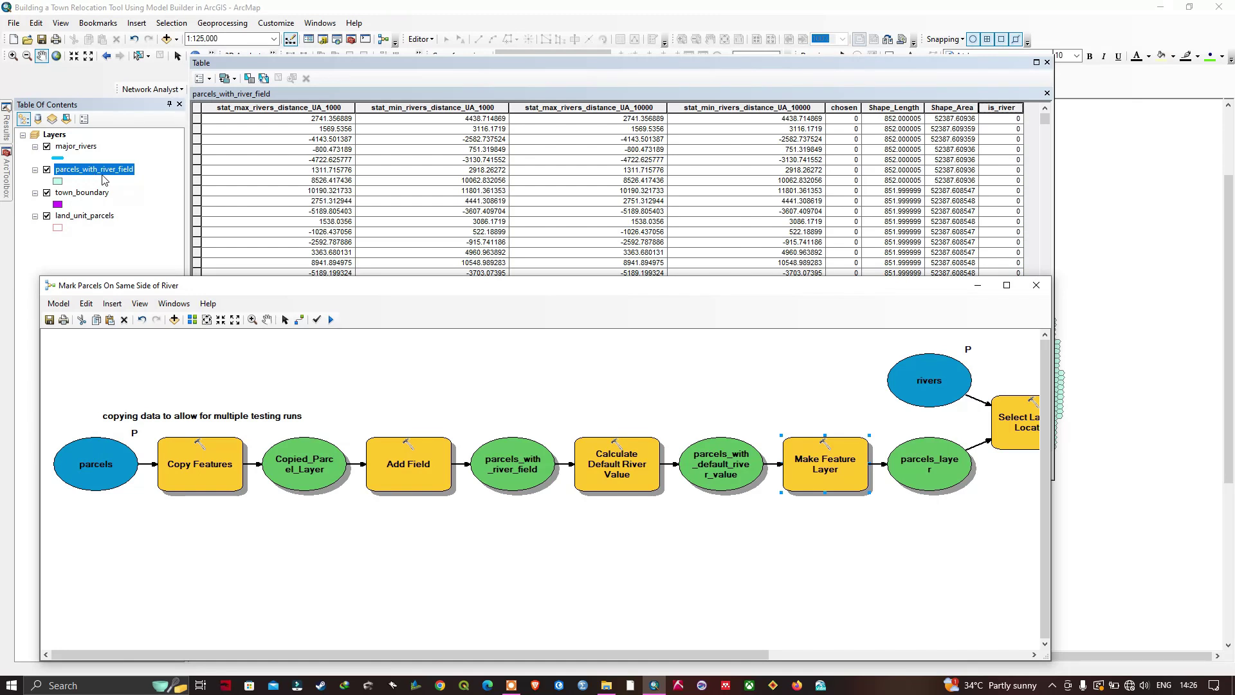
- Add the model's parcels_layer output to the map display and remove the parcels_with_river_field layer from the map
right_click(936, 460)
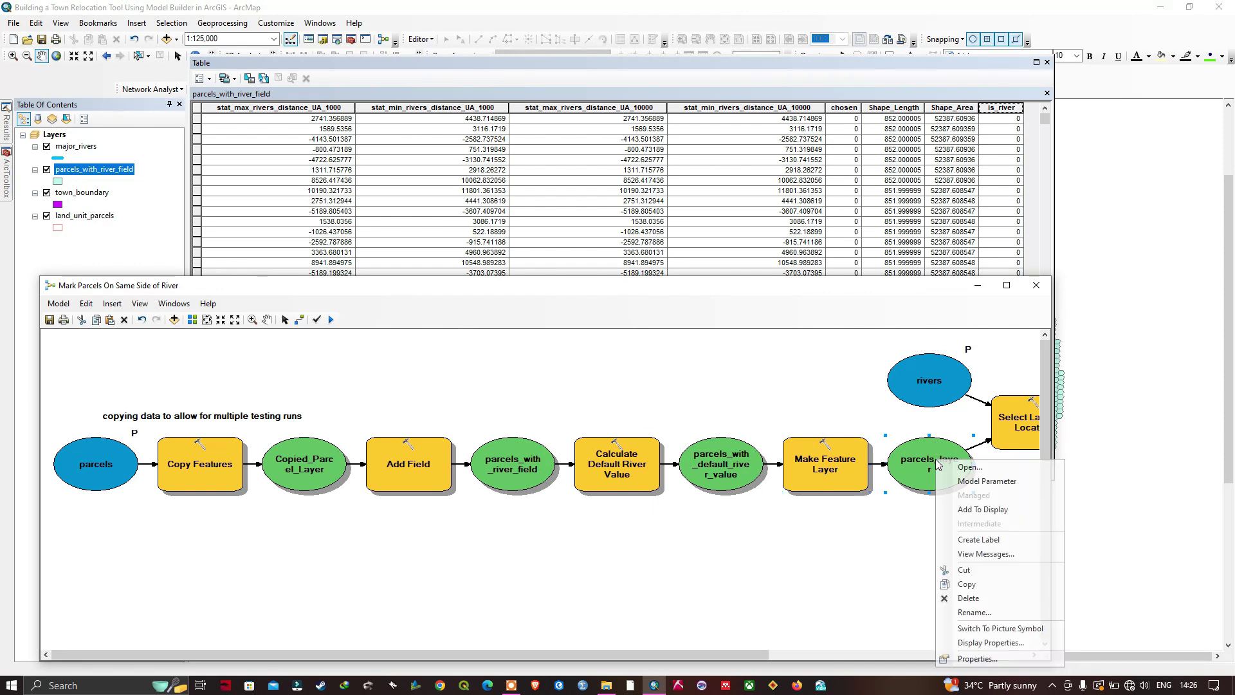
left_click(978, 509)
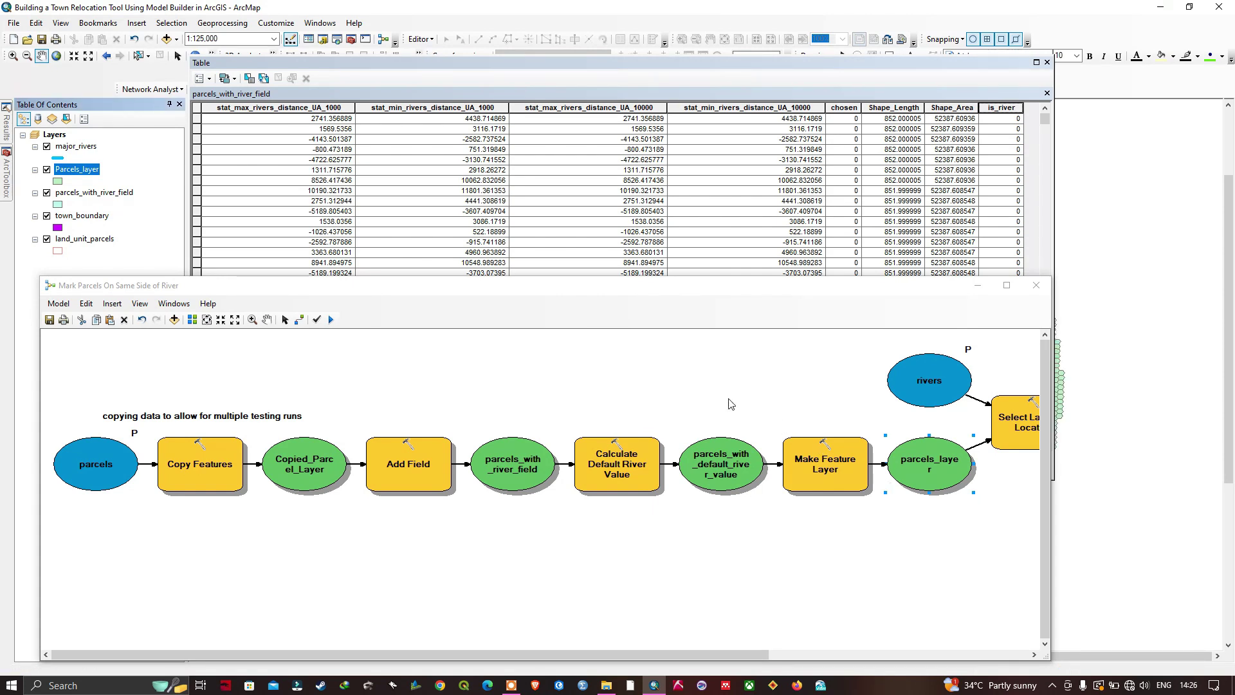
left_click(90, 195)
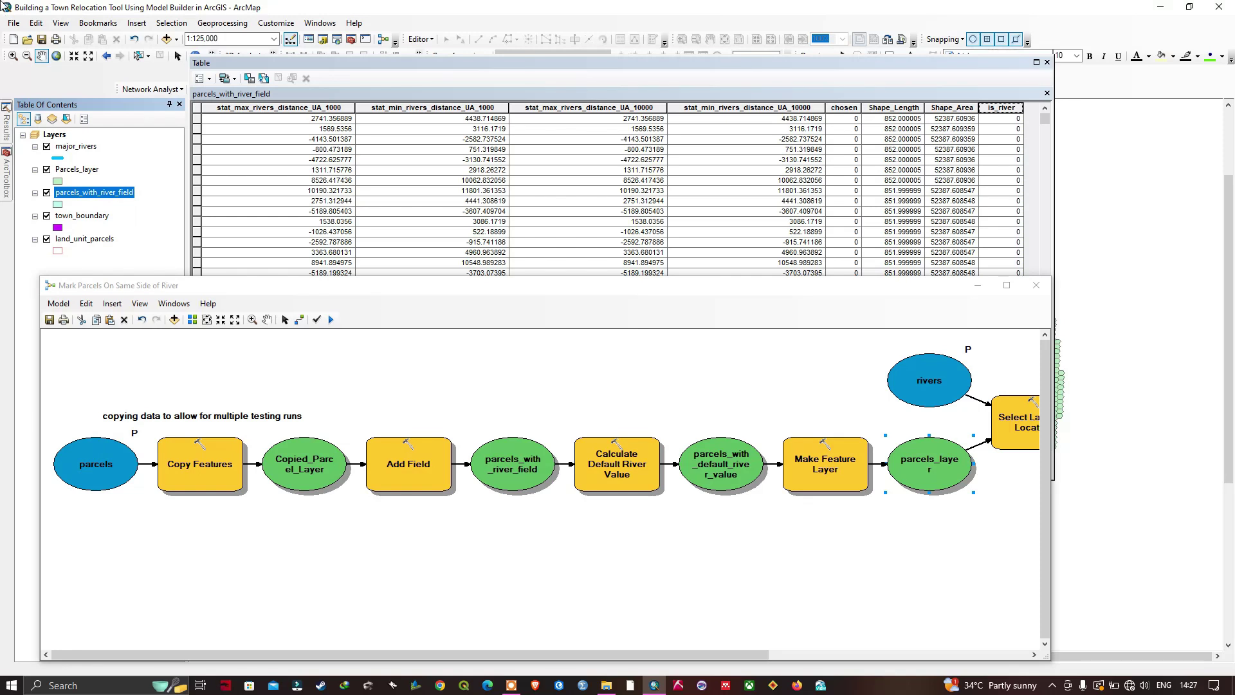
right_click(90, 192)
left_click(119, 210)
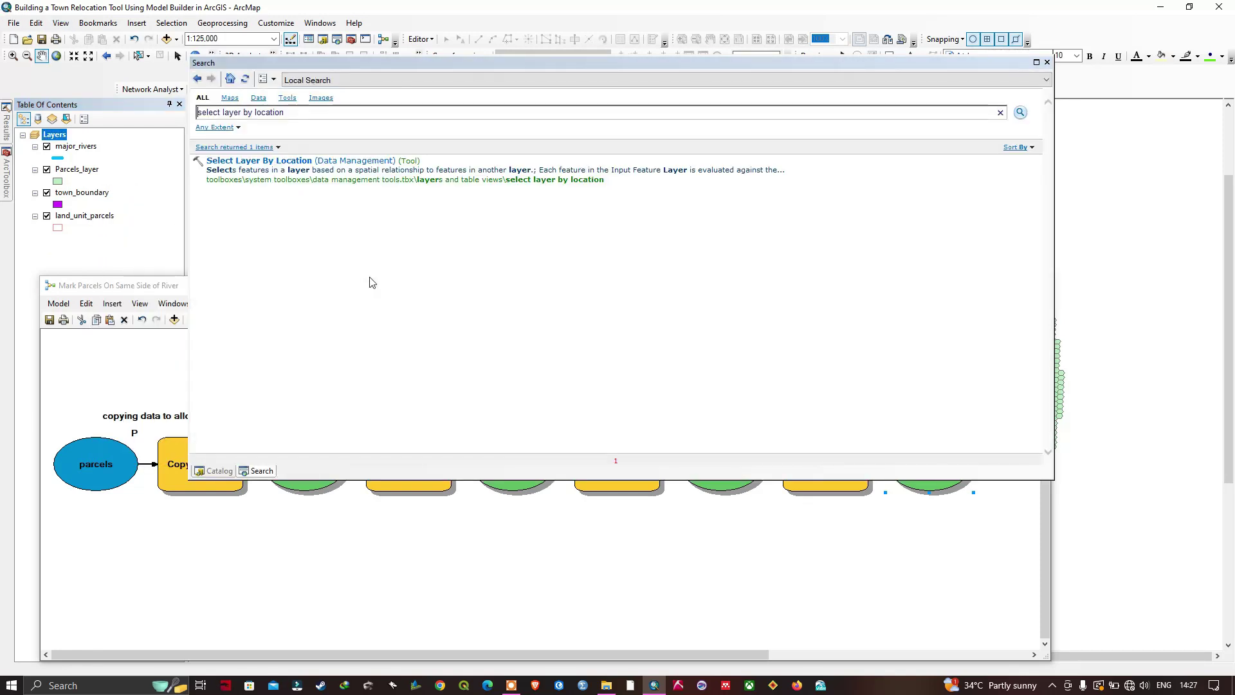
- Return to the Mark Parcels On Same Side of River model and run only the Select Layer By Location tool
left_click(164, 283)
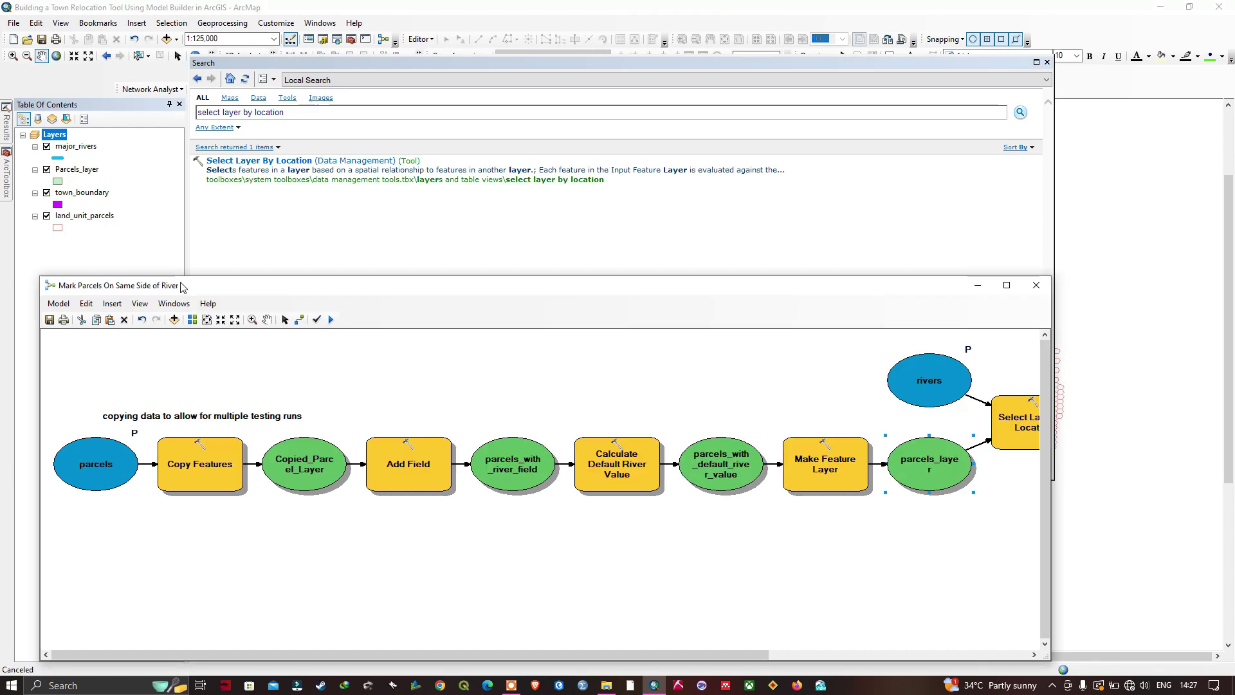
left_click_drag(181, 283, 223, 253)
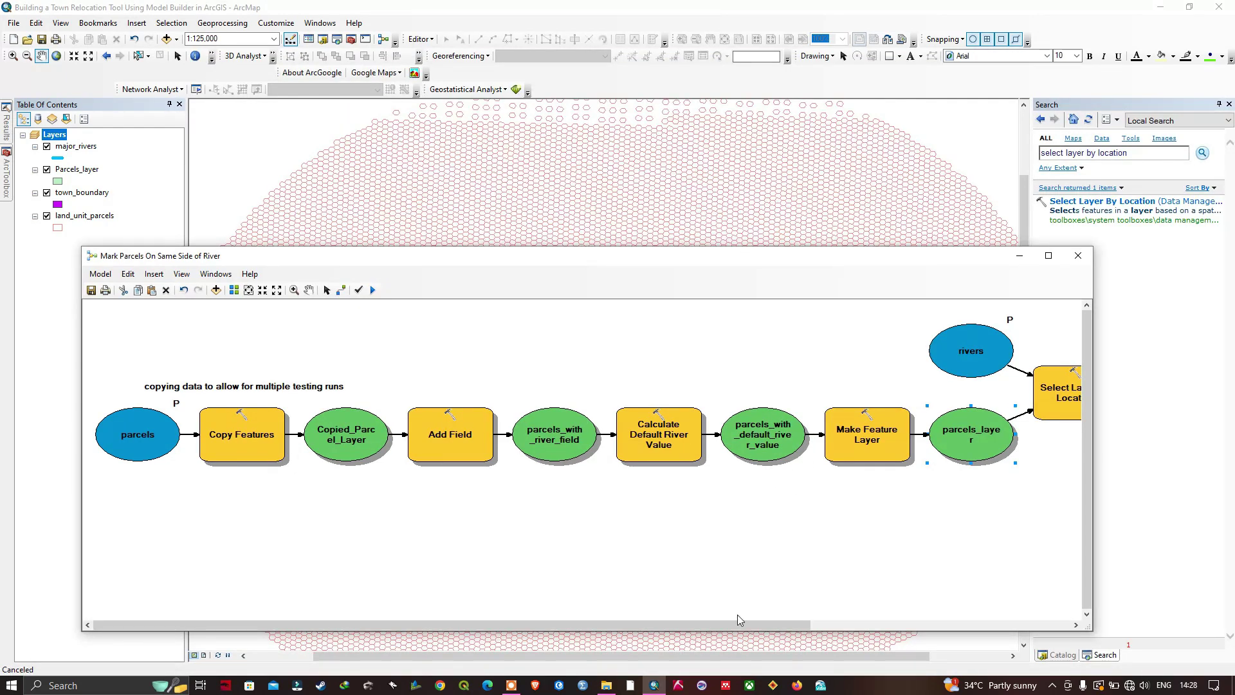
left_click_drag(745, 629, 935, 629)
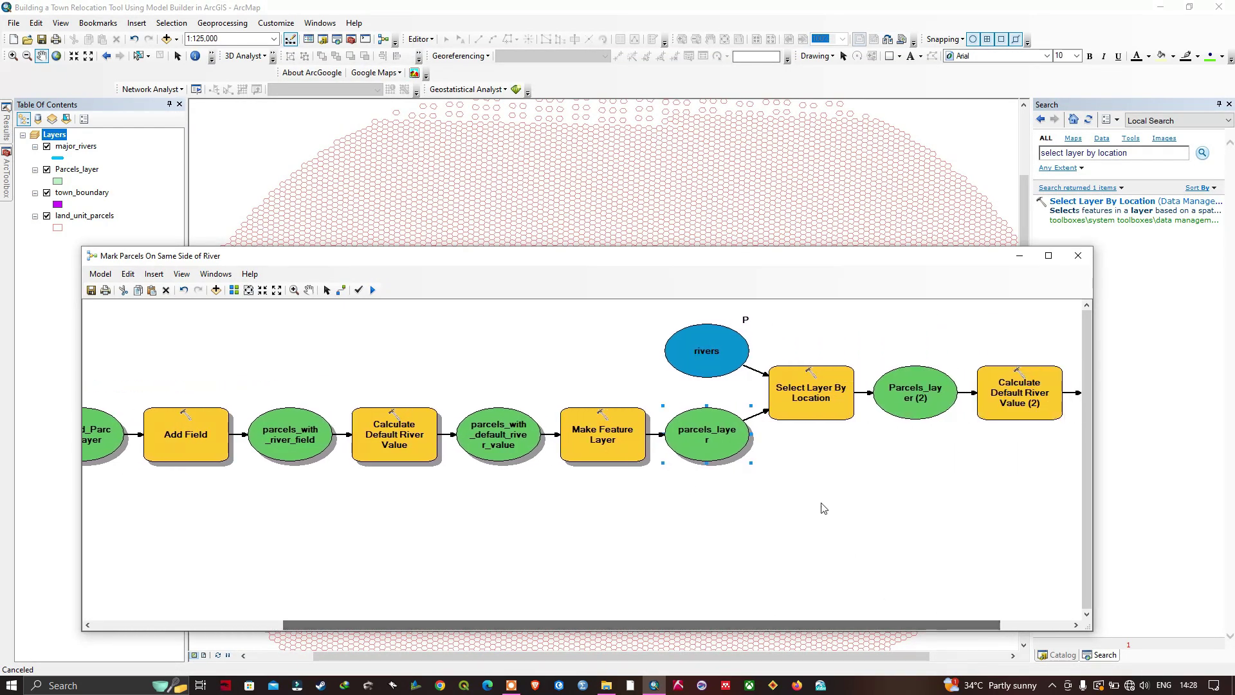
right_click(812, 398)
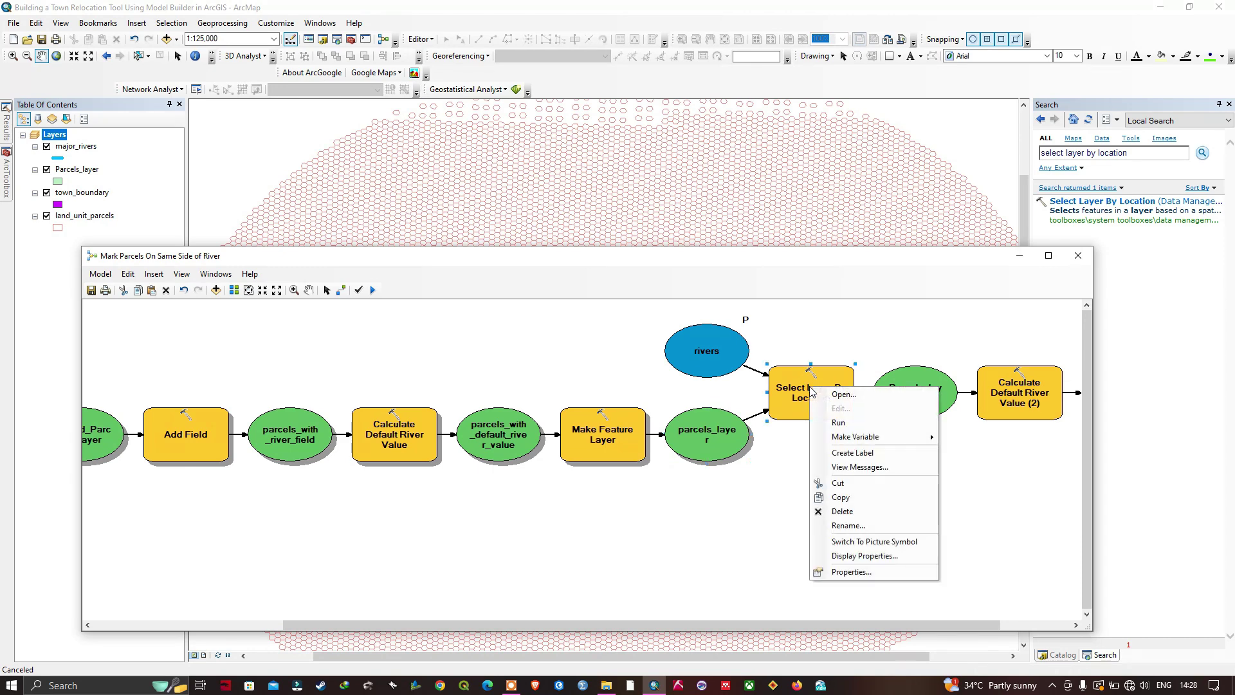
left_click(838, 423)
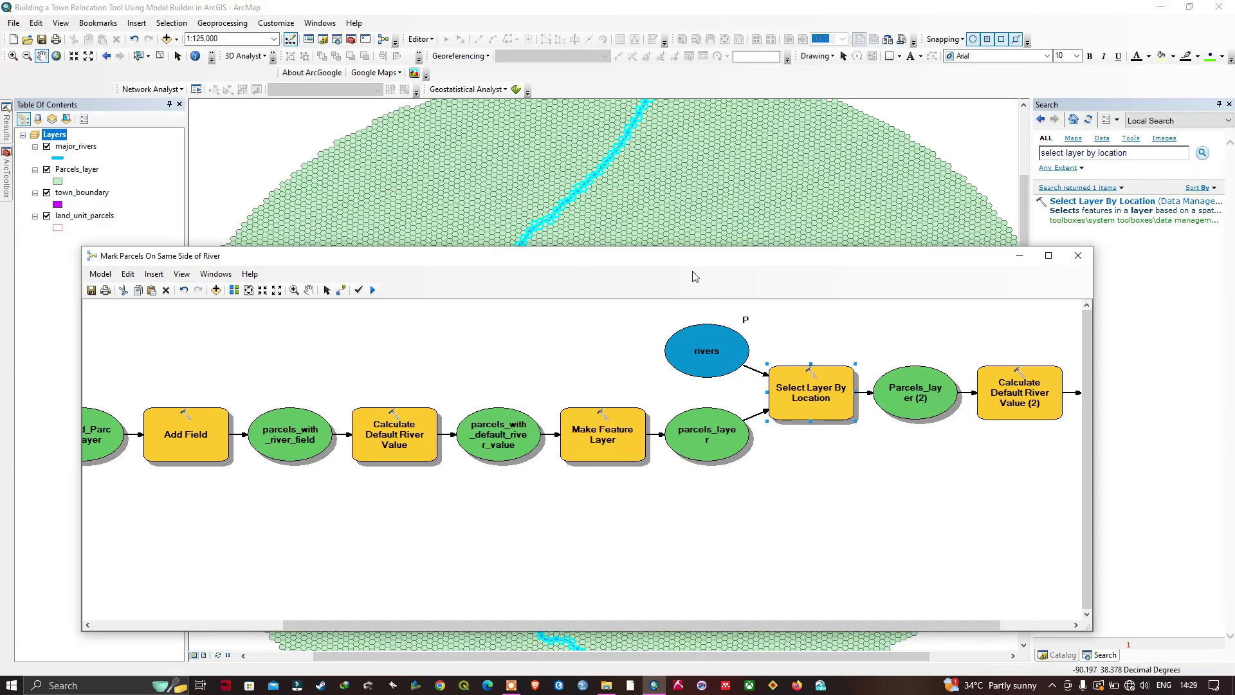
- Uncover and refresh the map to examine the parcels selected along the rivers, switching the pointer to Select Elements
left_click_drag(680, 247, 696, 368)
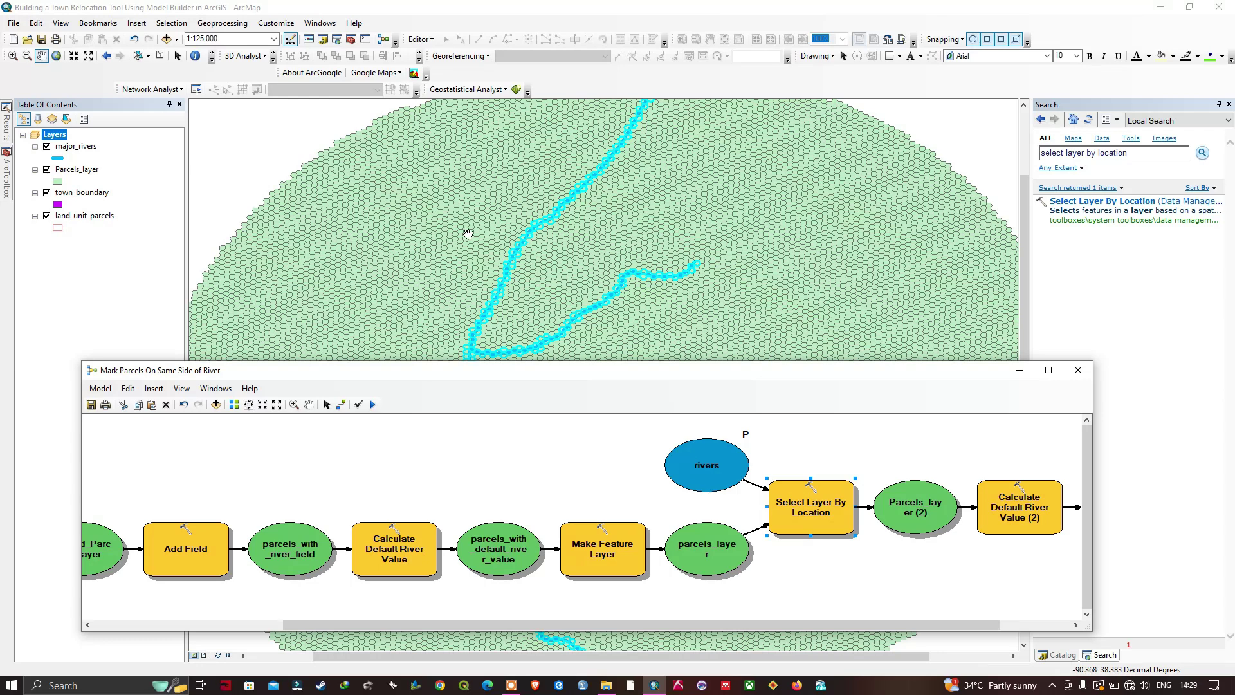
left_click(65, 23)
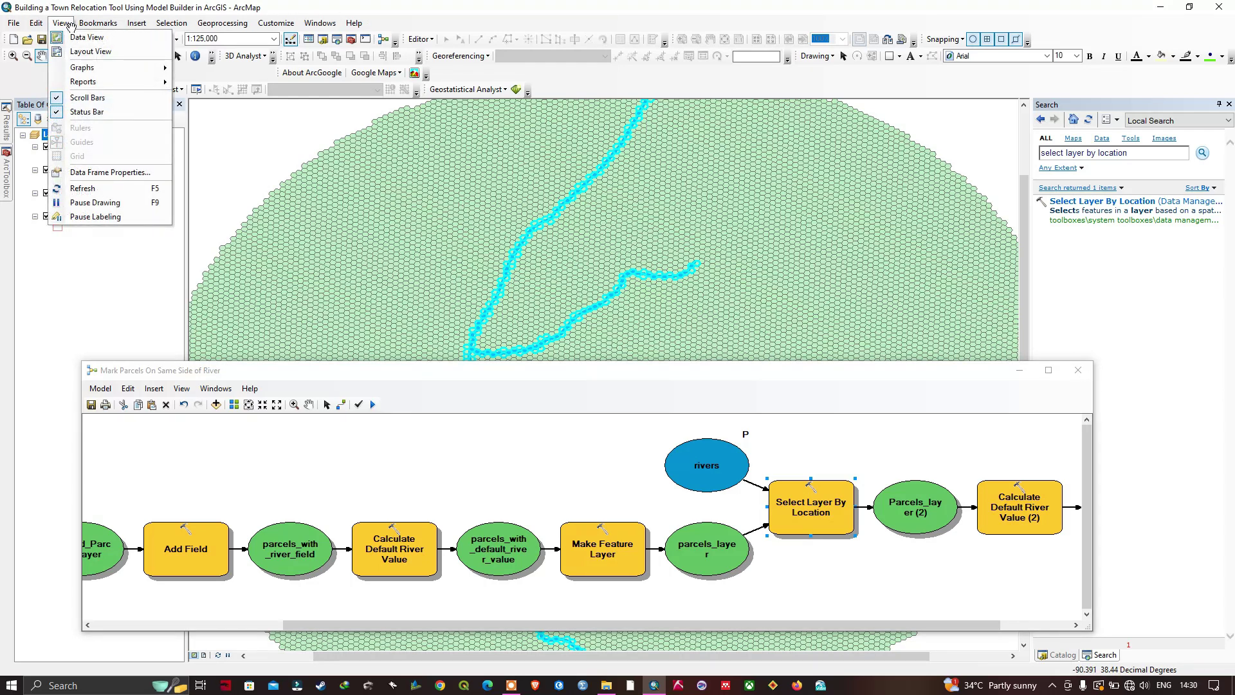
left_click(93, 188)
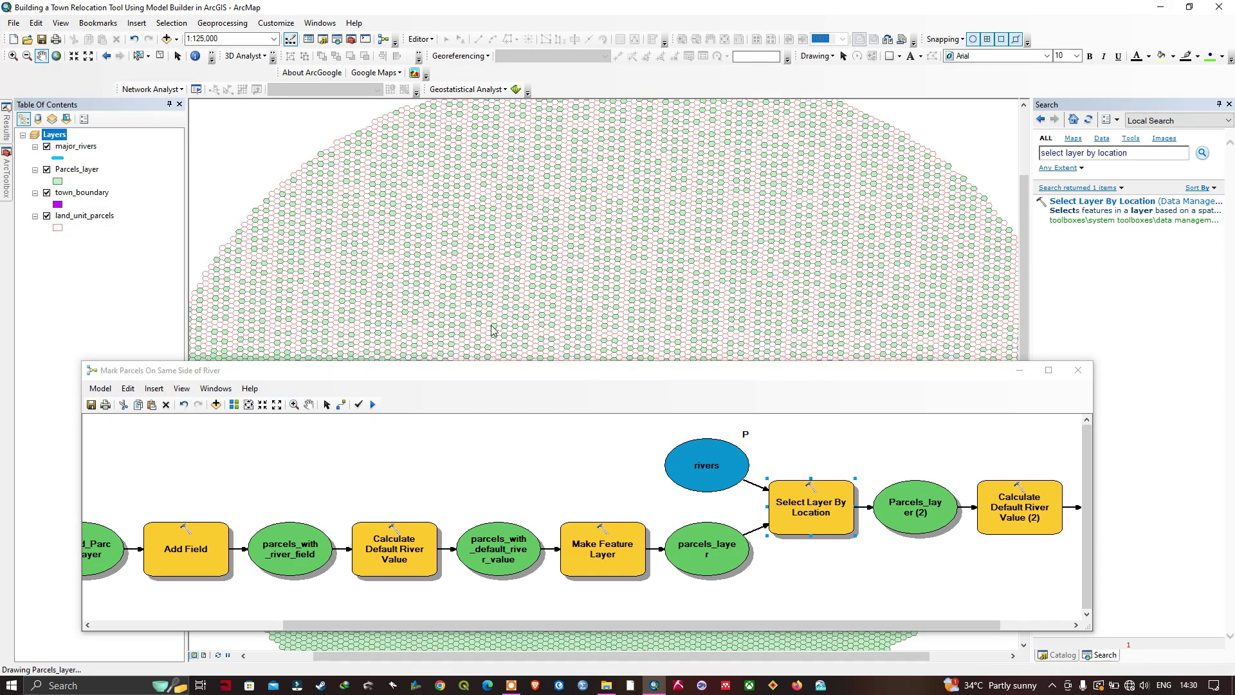
left_click_drag(541, 374, 541, 388)
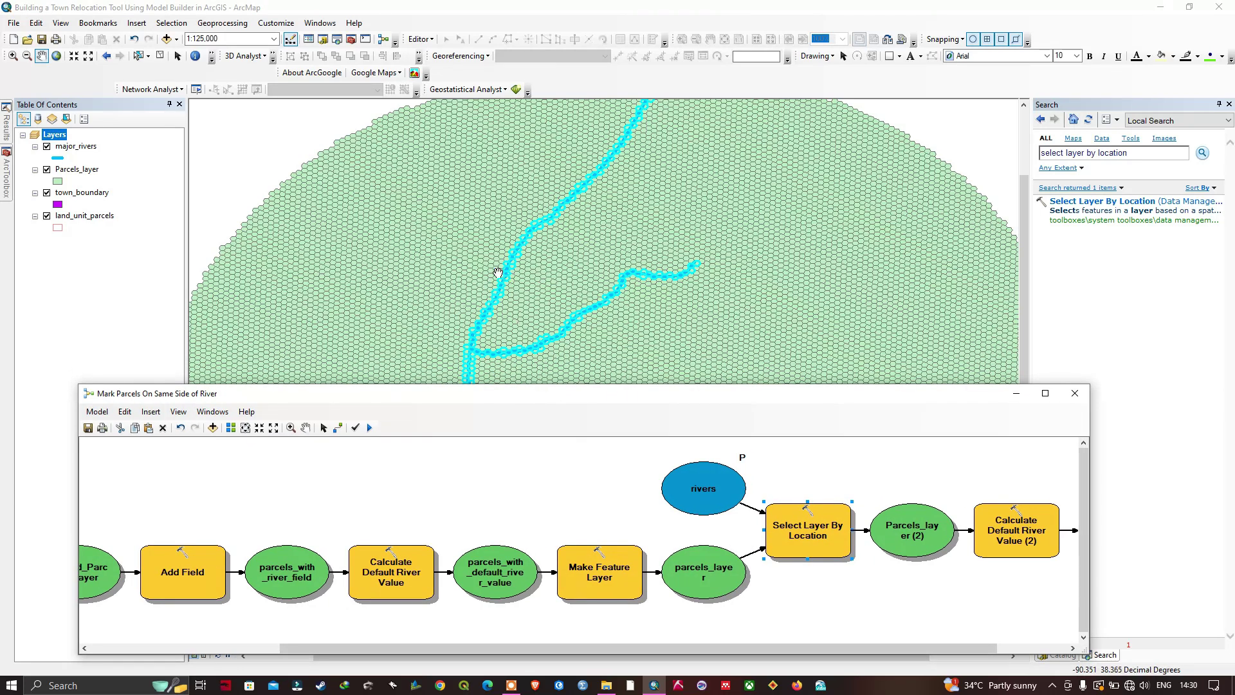
left_click(567, 233)
left_click(177, 55)
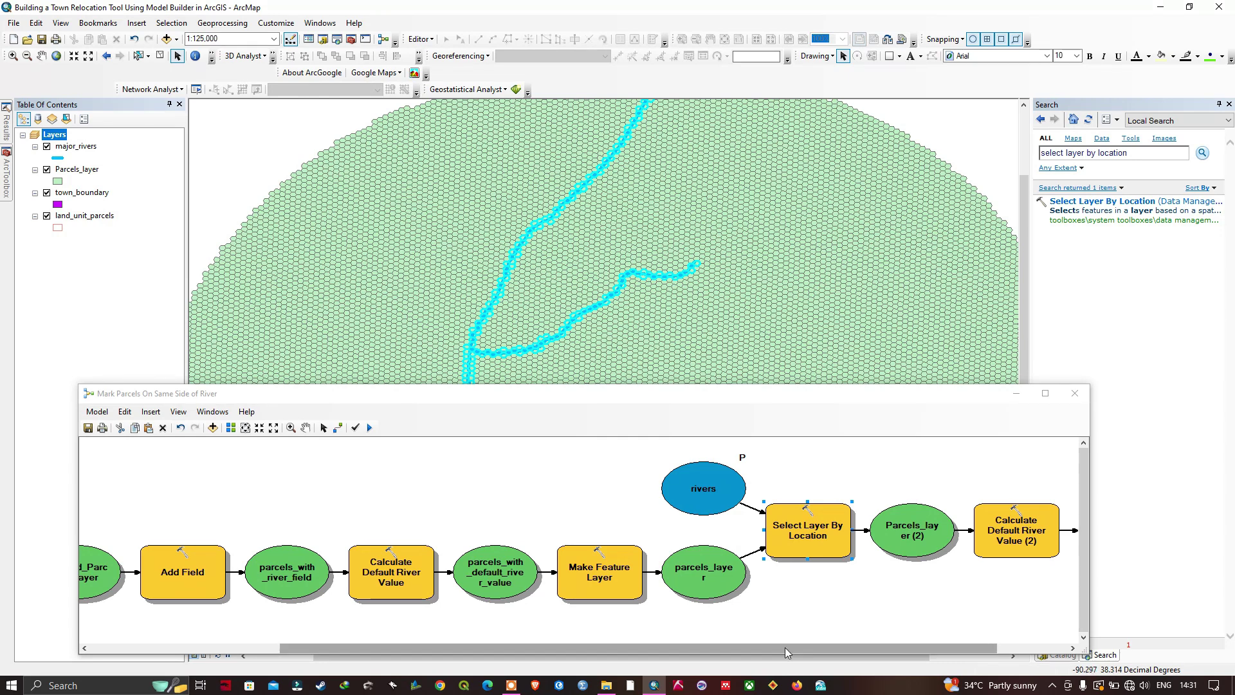
- Run only the Calculate Default River Value (2) tool in the model and close its progress report
left_click_drag(785, 648, 800, 648)
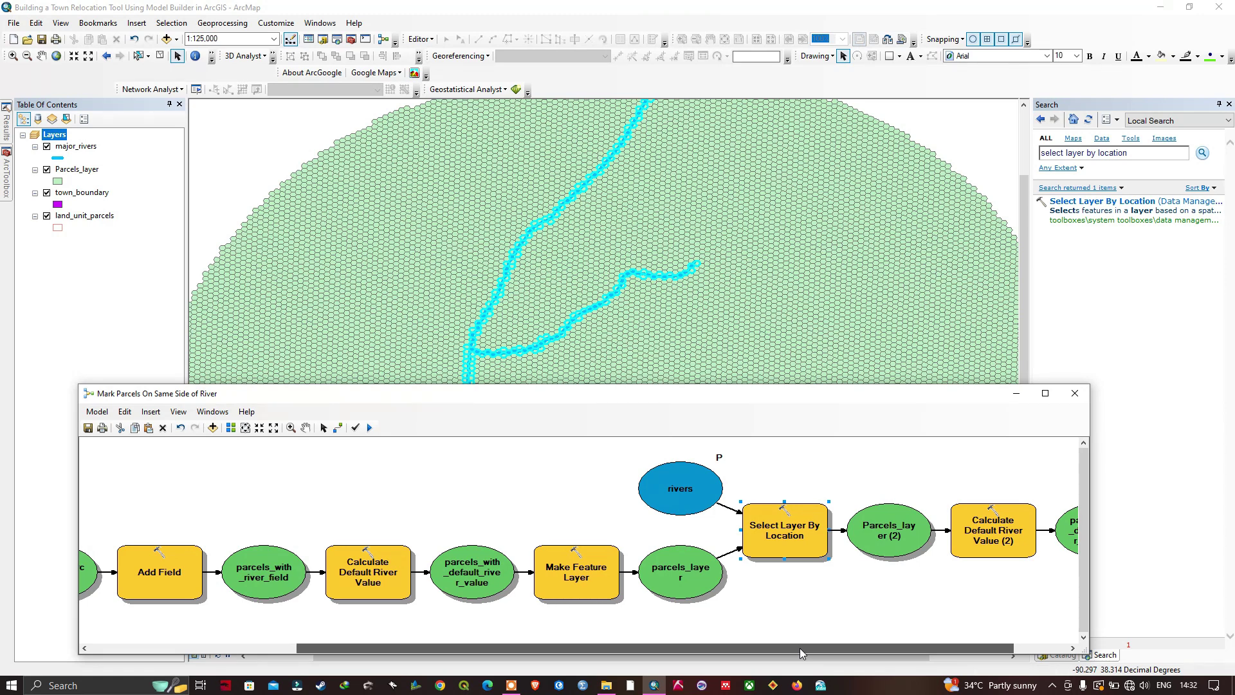
left_click_drag(800, 647, 853, 648)
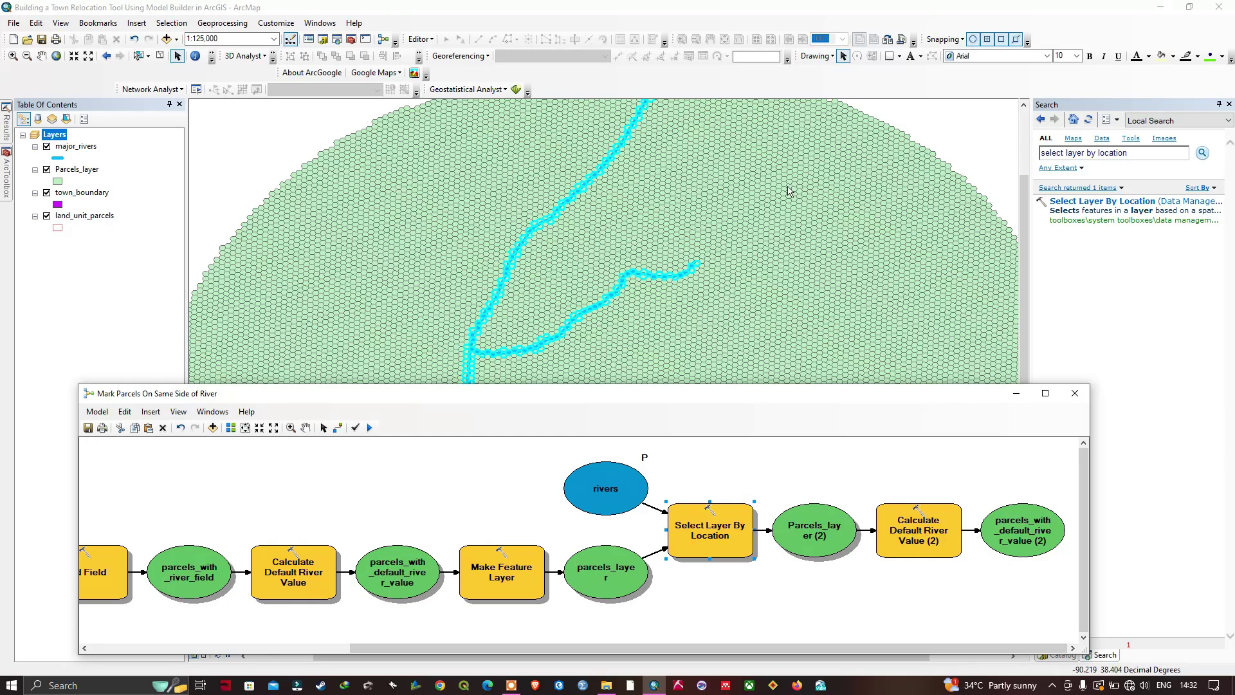
right_click(923, 523)
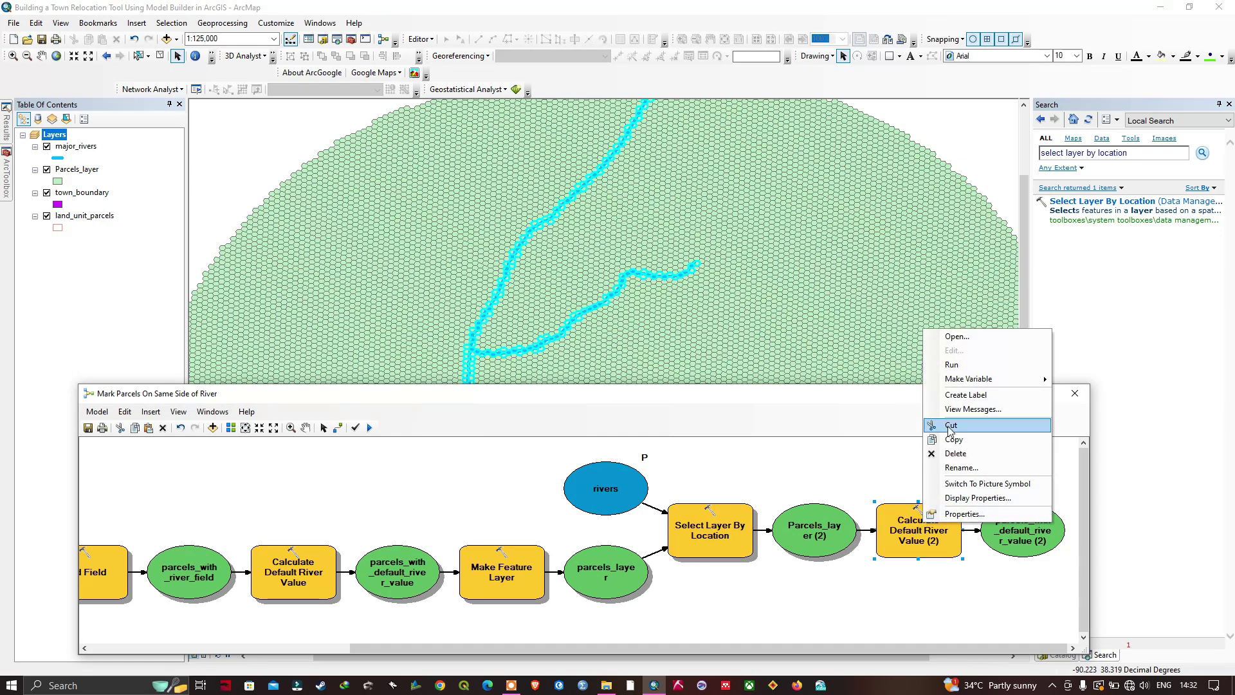
left_click(951, 365)
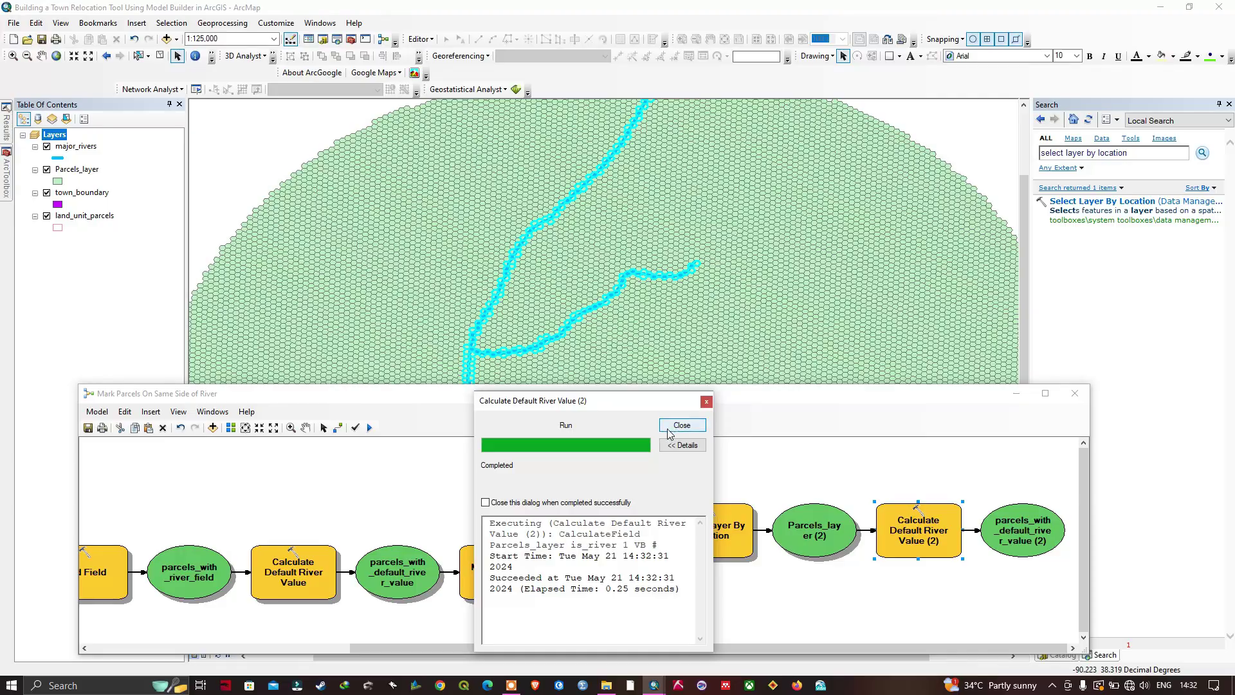
left_click(682, 426)
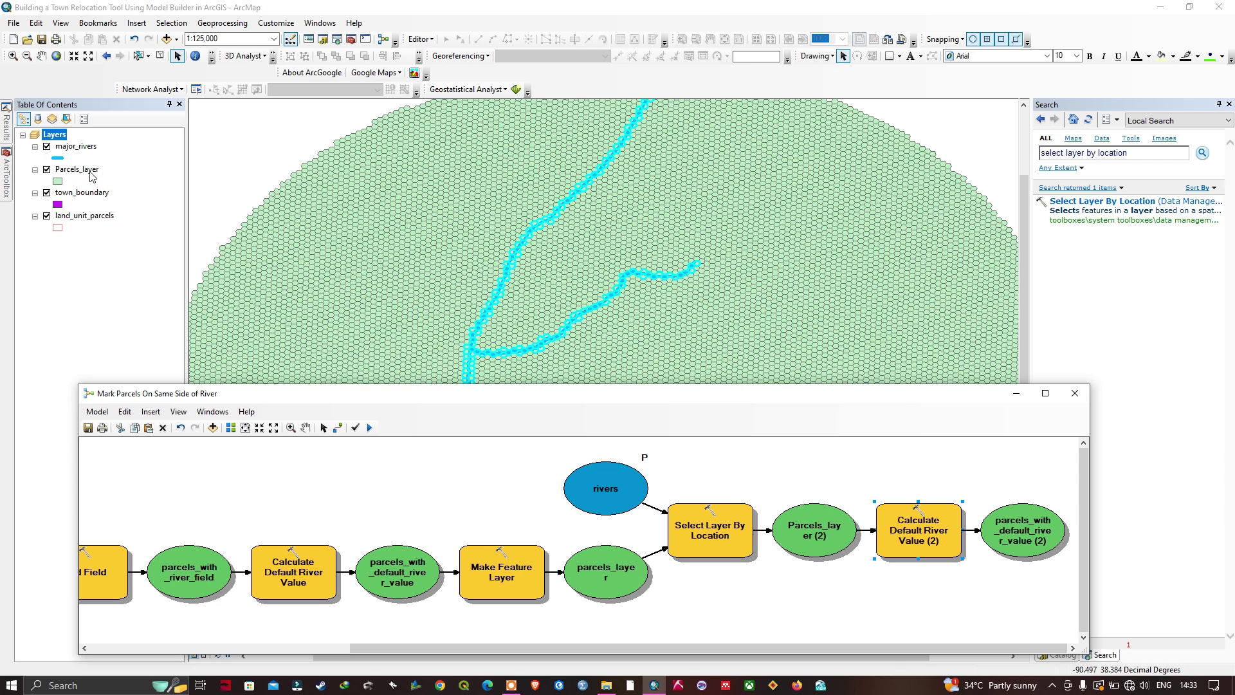
- Open the attribute table of Parcels_layer and examine the is_river values of the selected parcels, keeping the map's selection in view
right_click(81, 169)
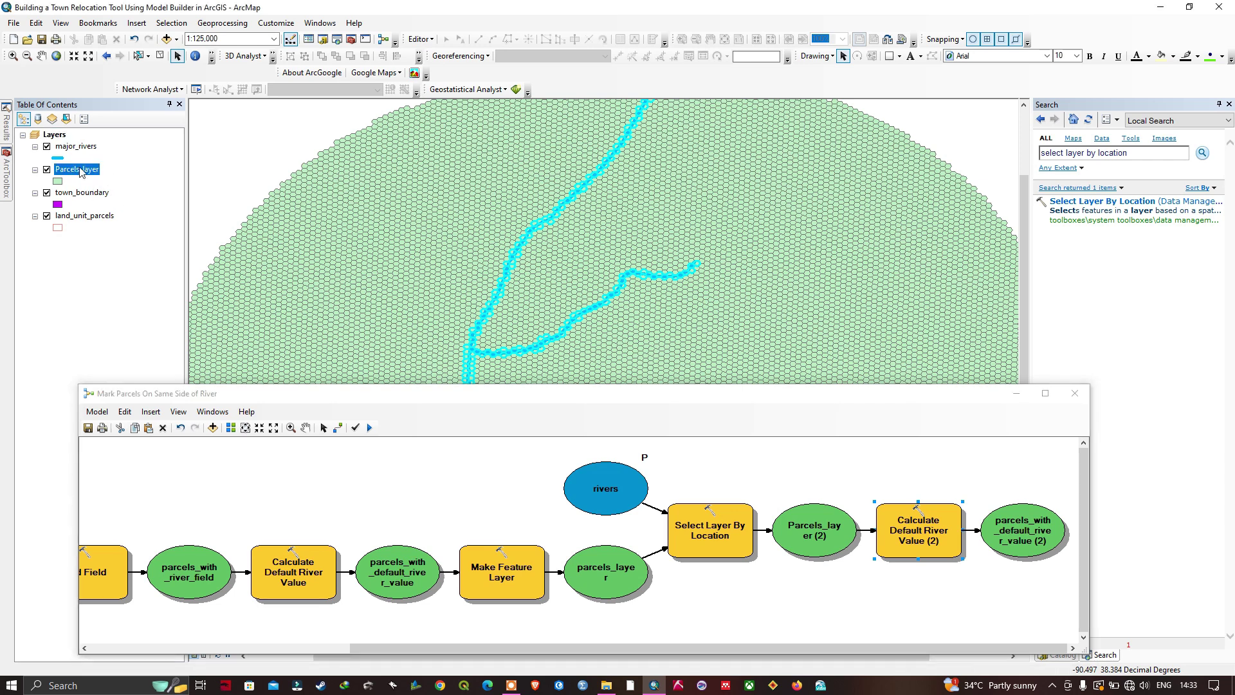
left_click(138, 206)
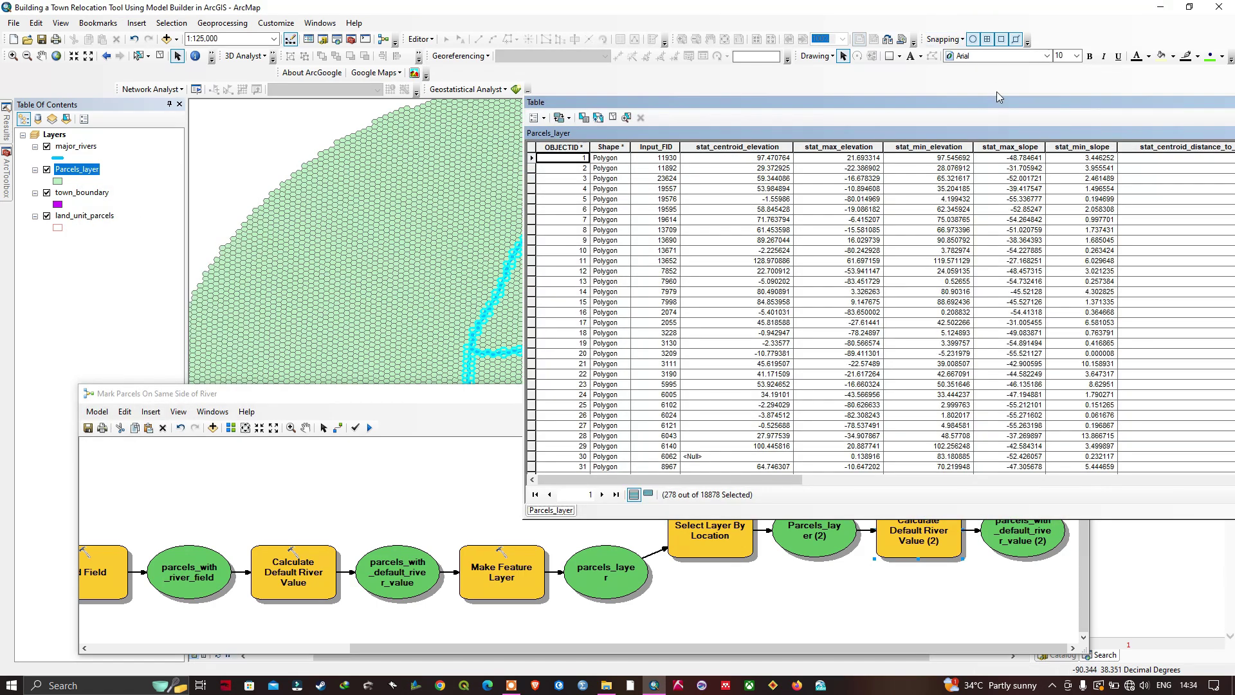
left_click_drag(997, 104, 486, 108)
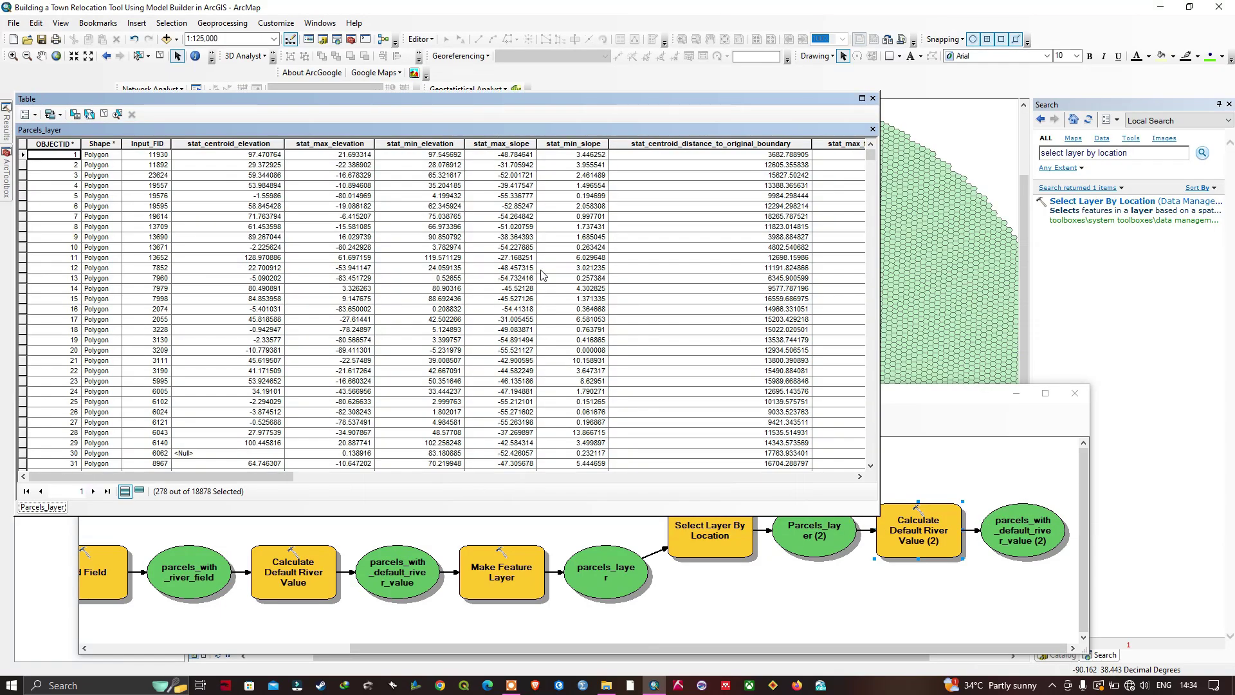
left_click_drag(283, 477, 837, 476)
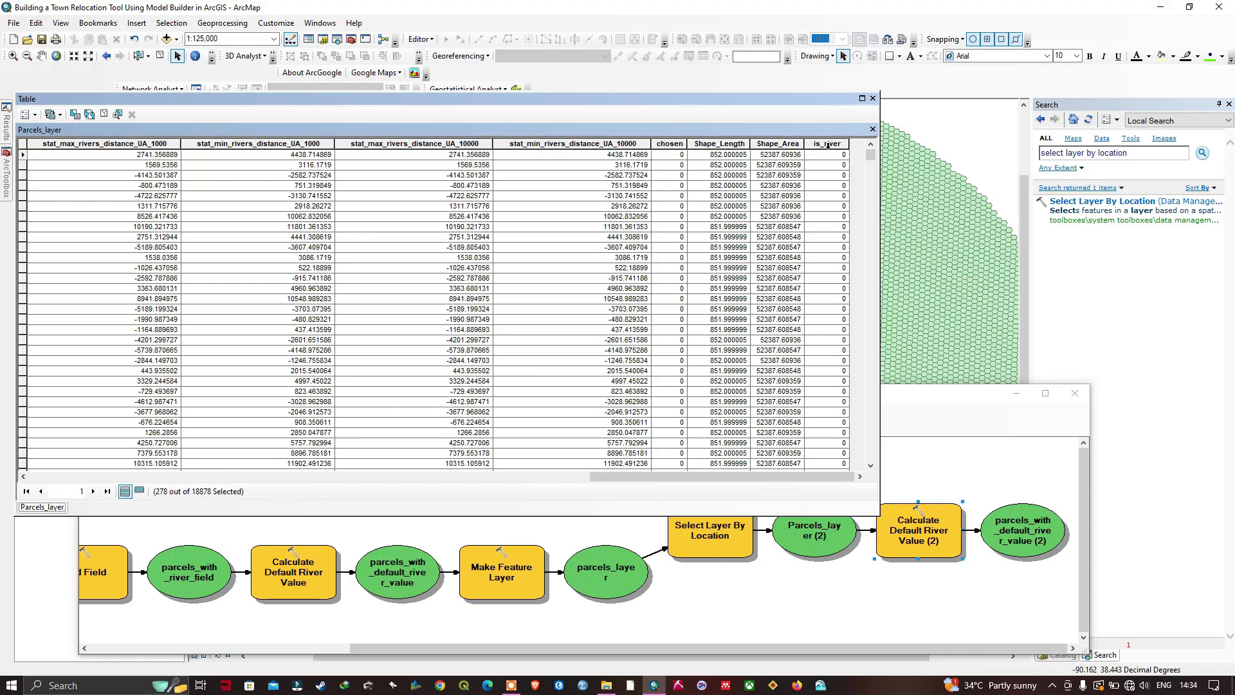
left_click_drag(871, 156, 870, 304)
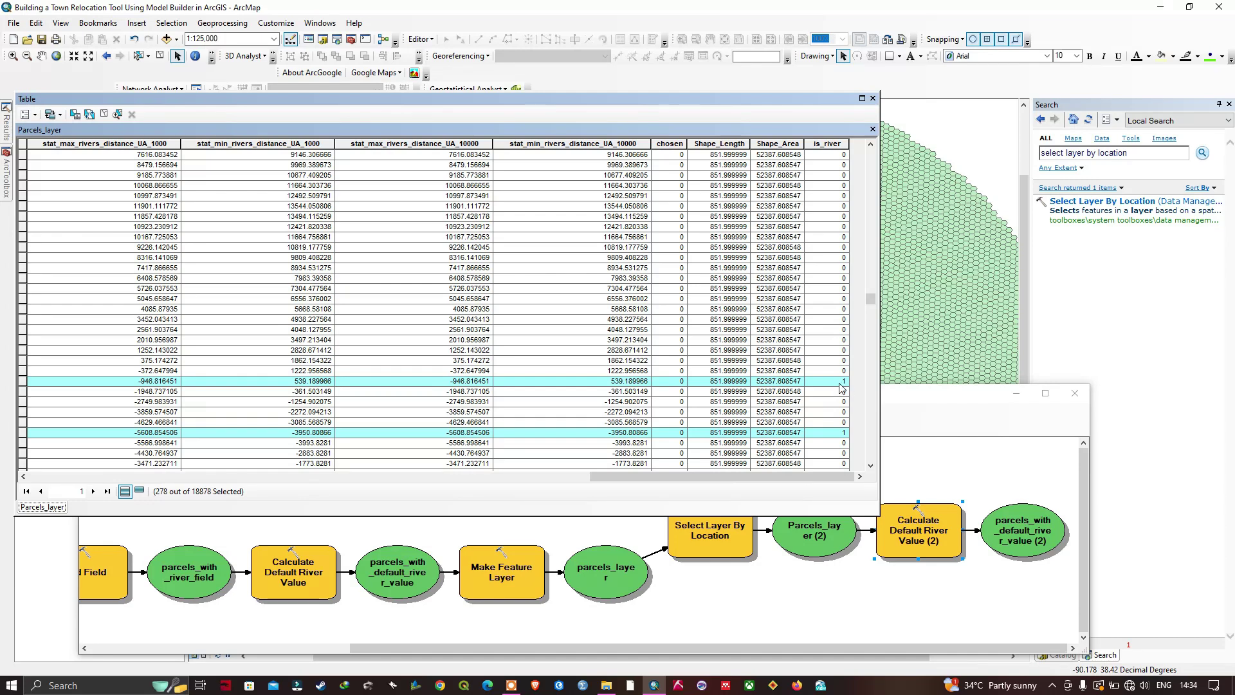
left_click_drag(871, 301, 872, 312)
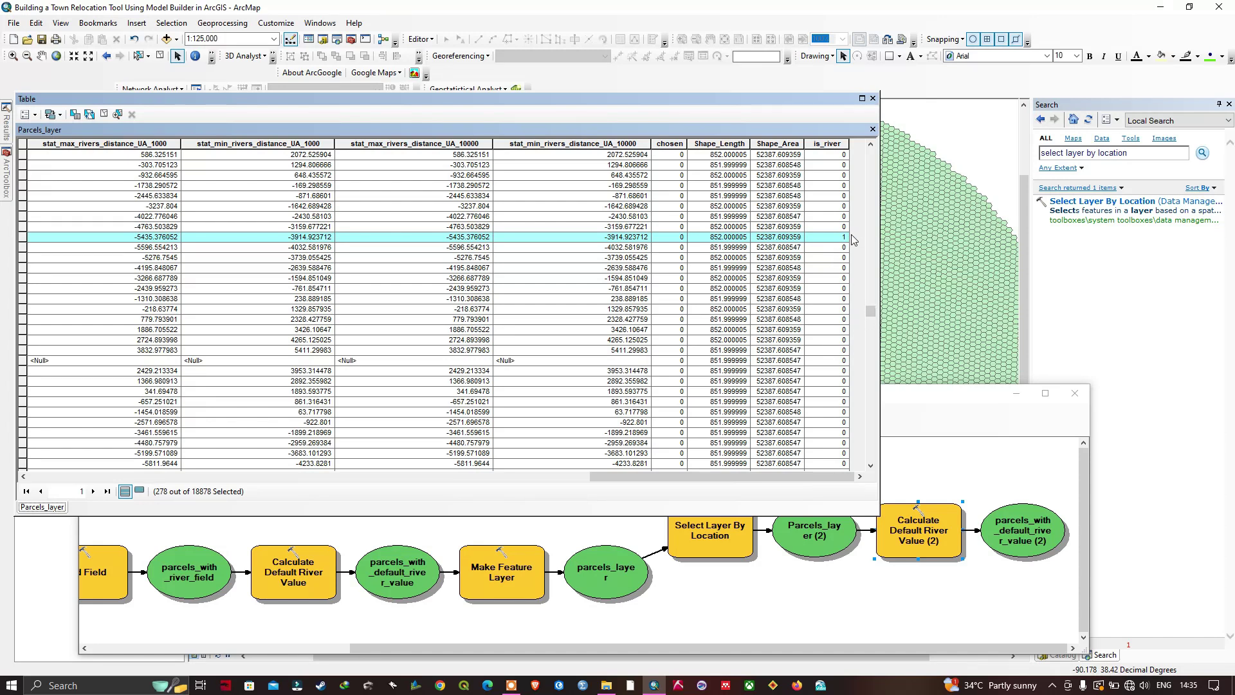
left_click_drag(871, 312, 869, 190)
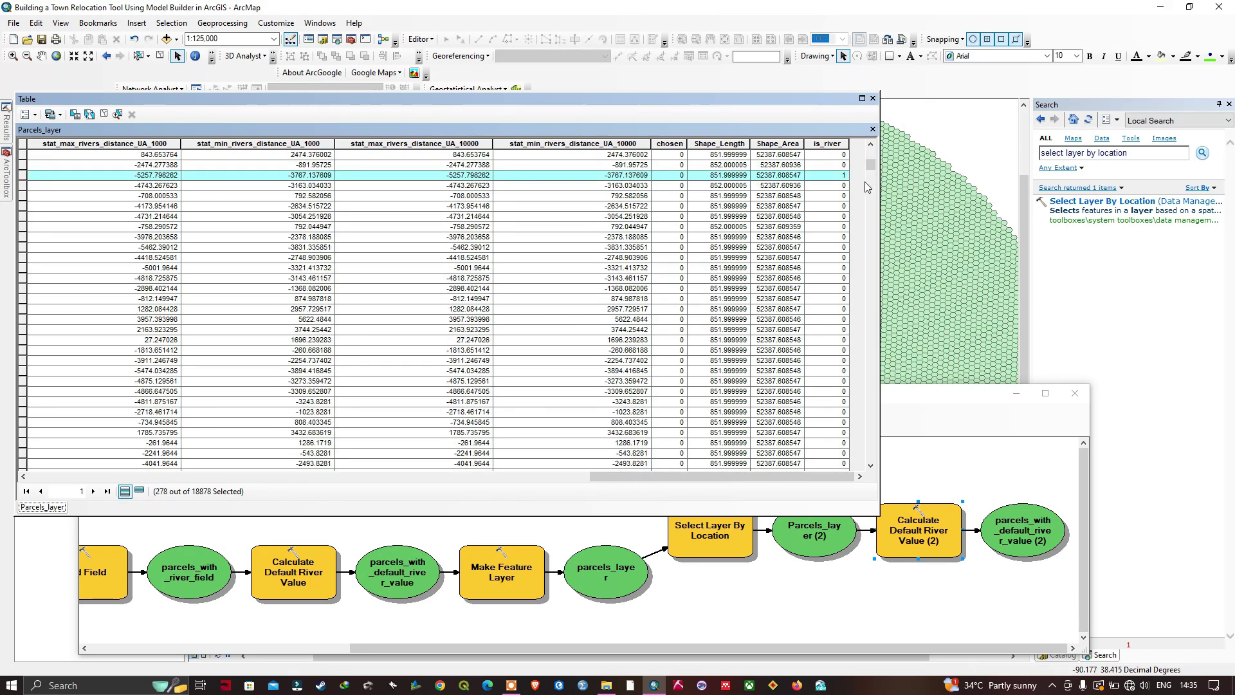
left_click_drag(711, 98, 776, 295)
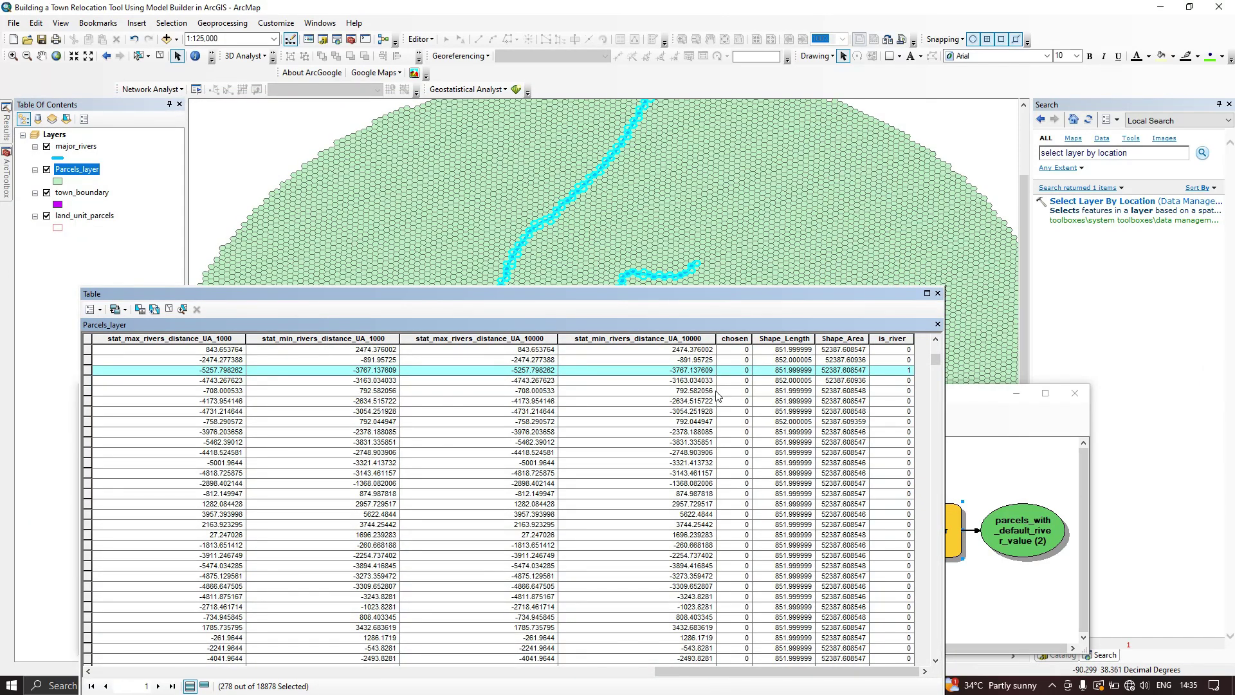